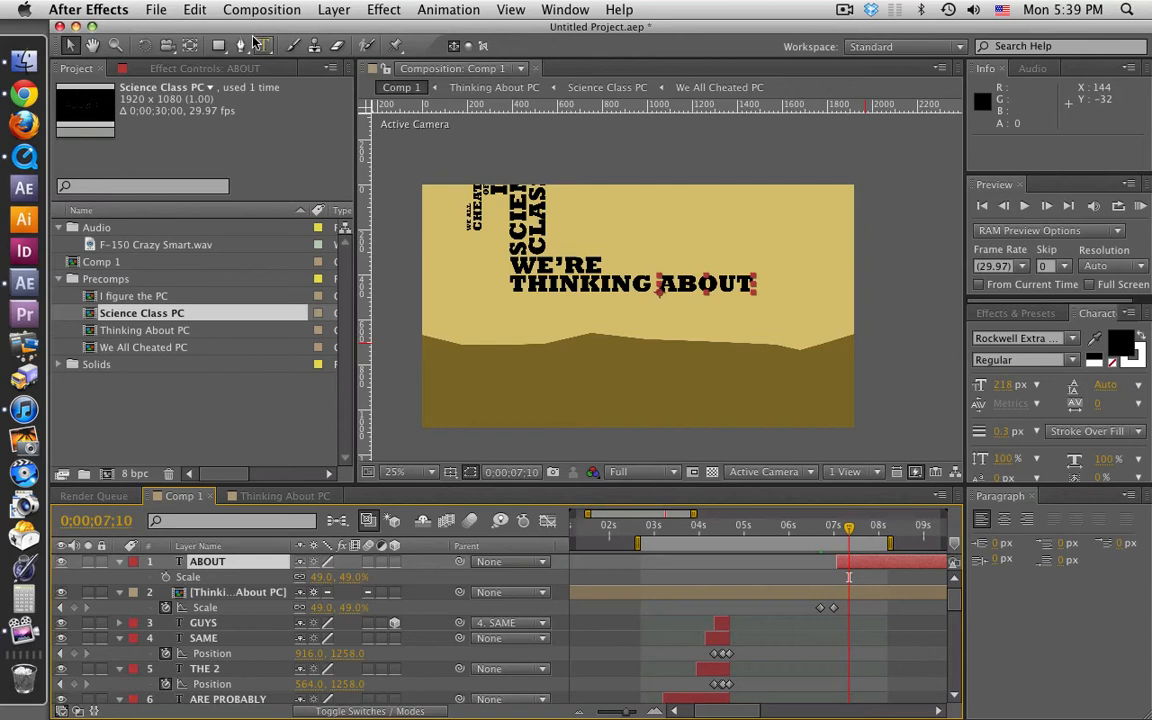
- Add the text PIZZA to the composition below THINKING ABOUT and enlarge its font size to 368 px
click(258, 47)
click(686, 345)
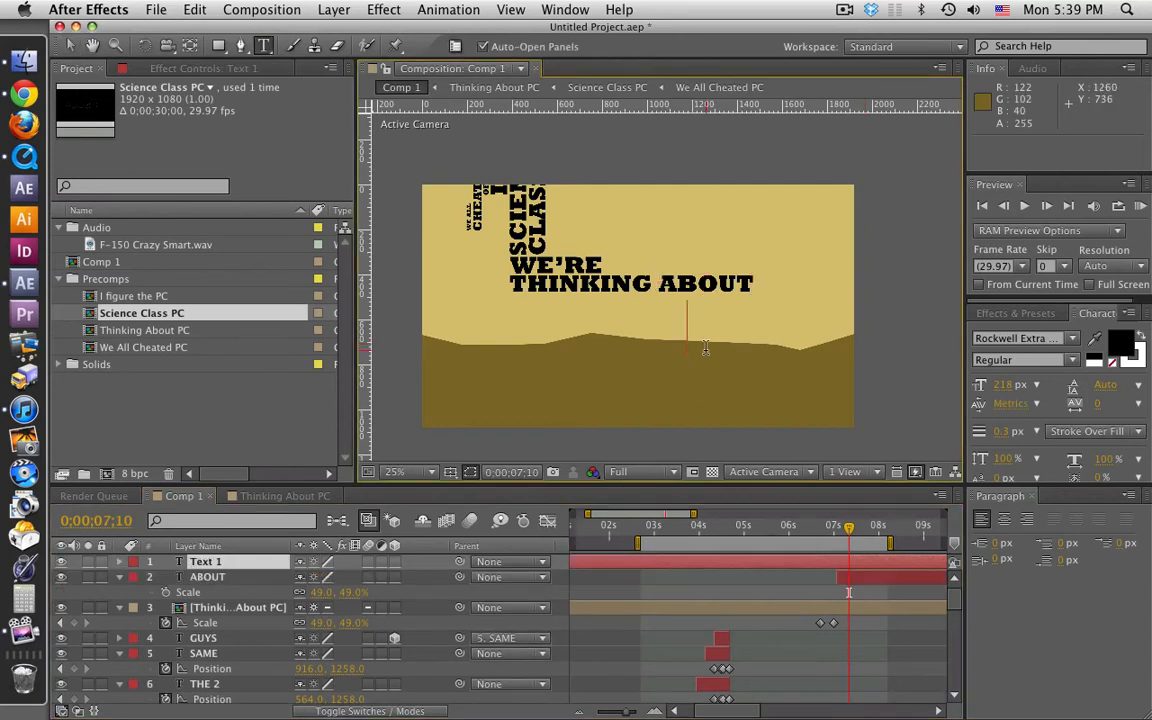
text(PIZZA)
key(super+a)
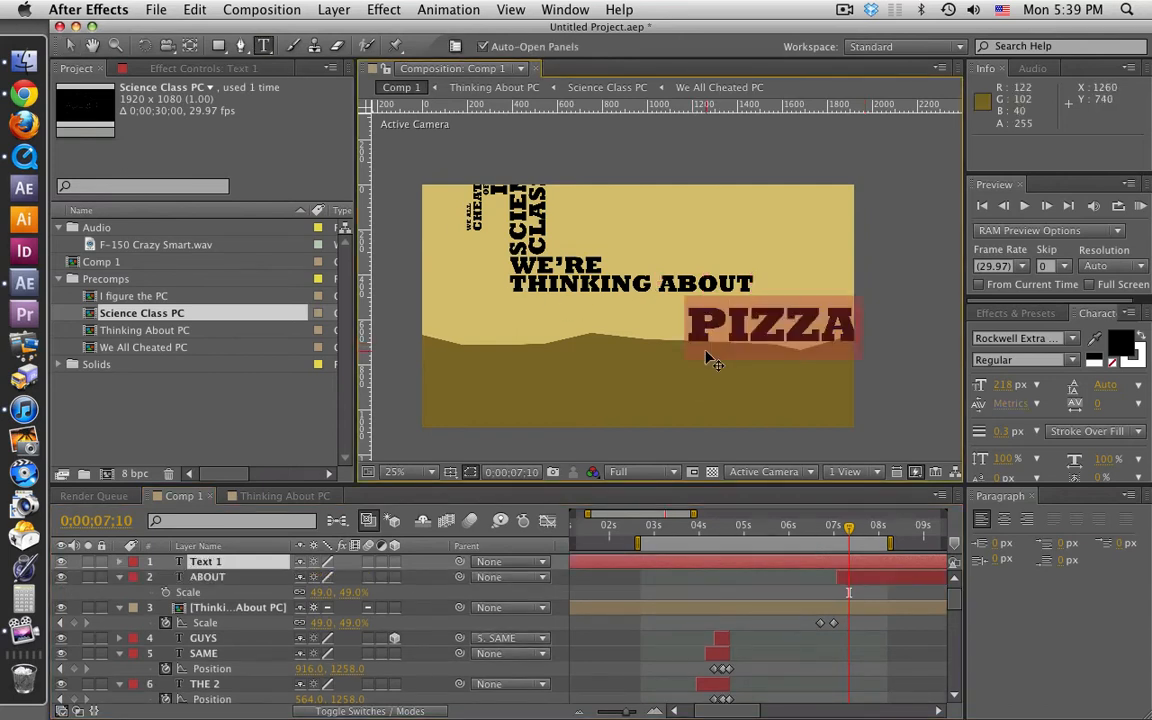
drag(1003, 390, 1127, 362)
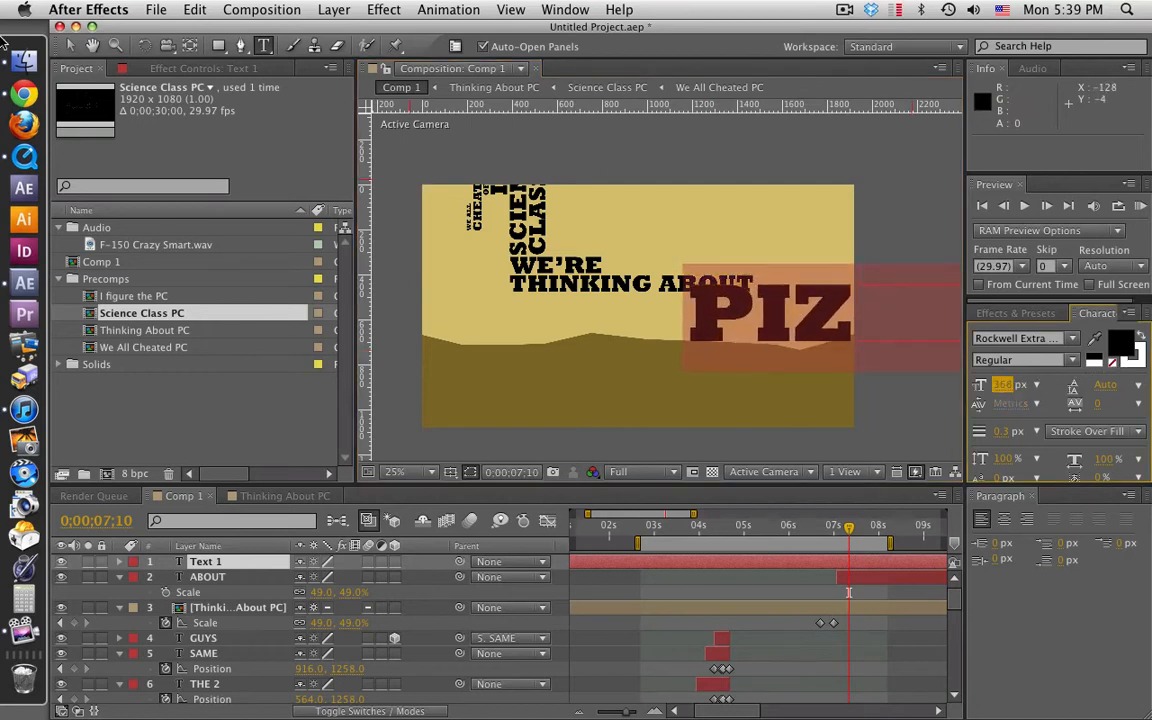
- Move the PIZZA text directly beneath THINKING ABOUT, aligned with the start of that line
click(70, 46)
drag(738, 291, 568, 311)
drag(643, 347, 644, 343)
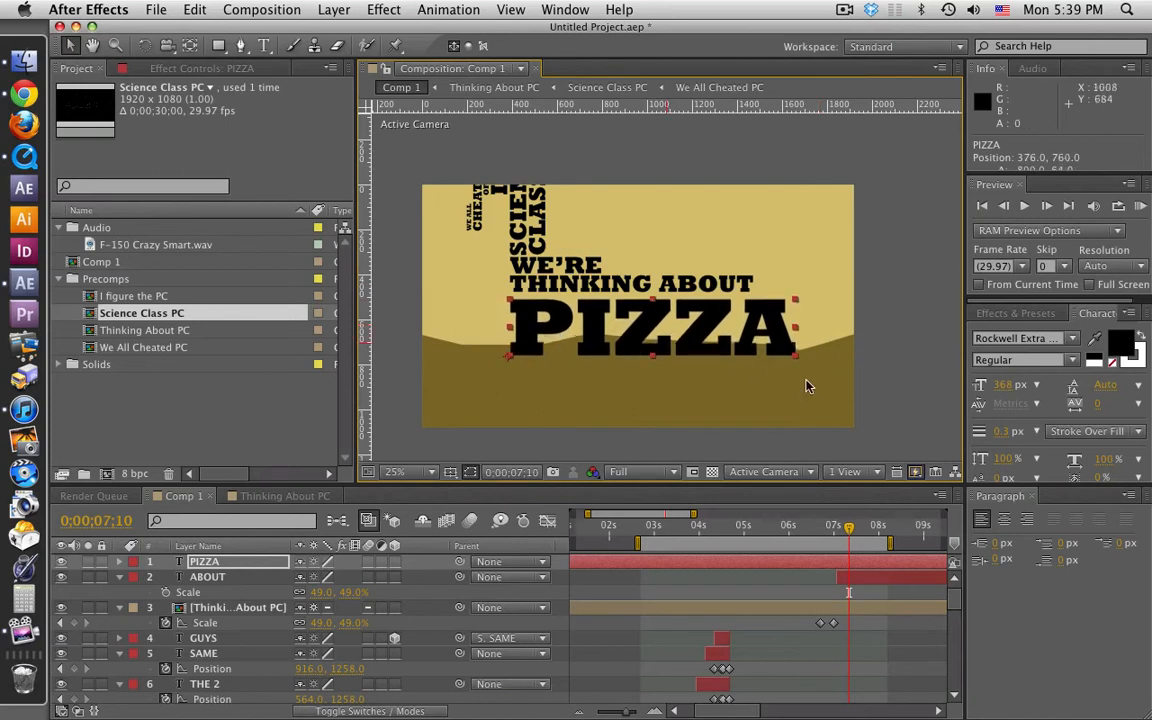
- Reduce the PIZZA font size to 320 px and move the word up close beneath THINKING ABOUT, at position 376, 712
drag(1006, 390, 958, 382)
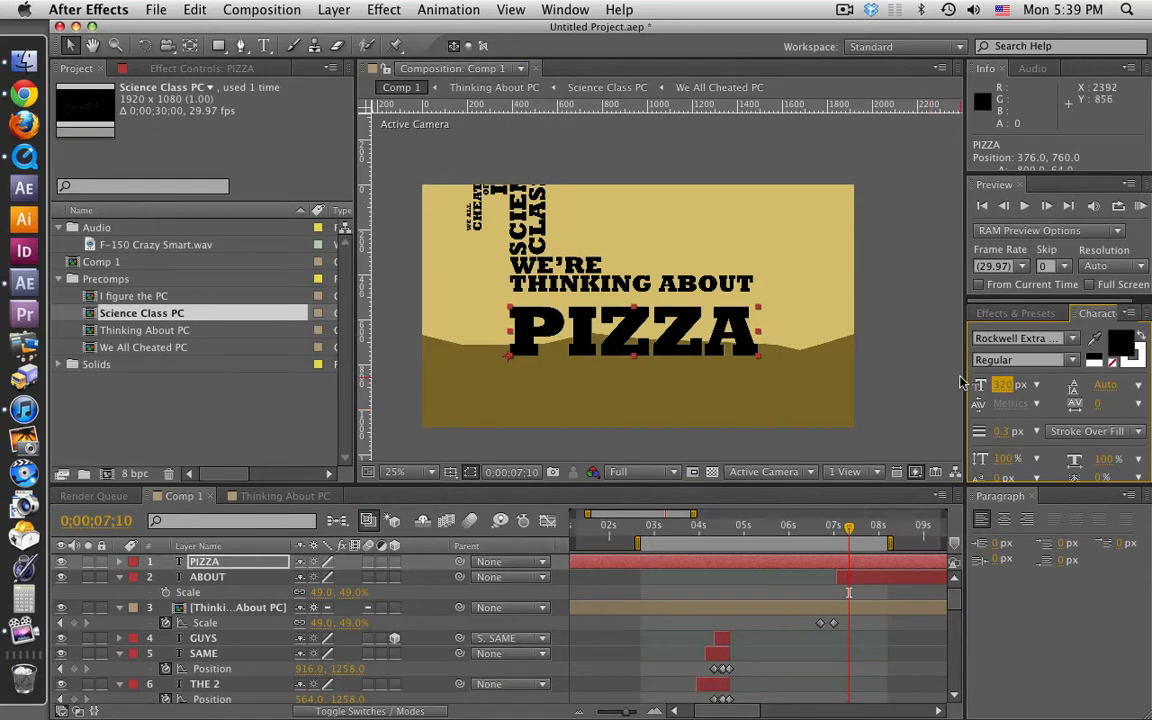
drag(735, 337, 735, 333)
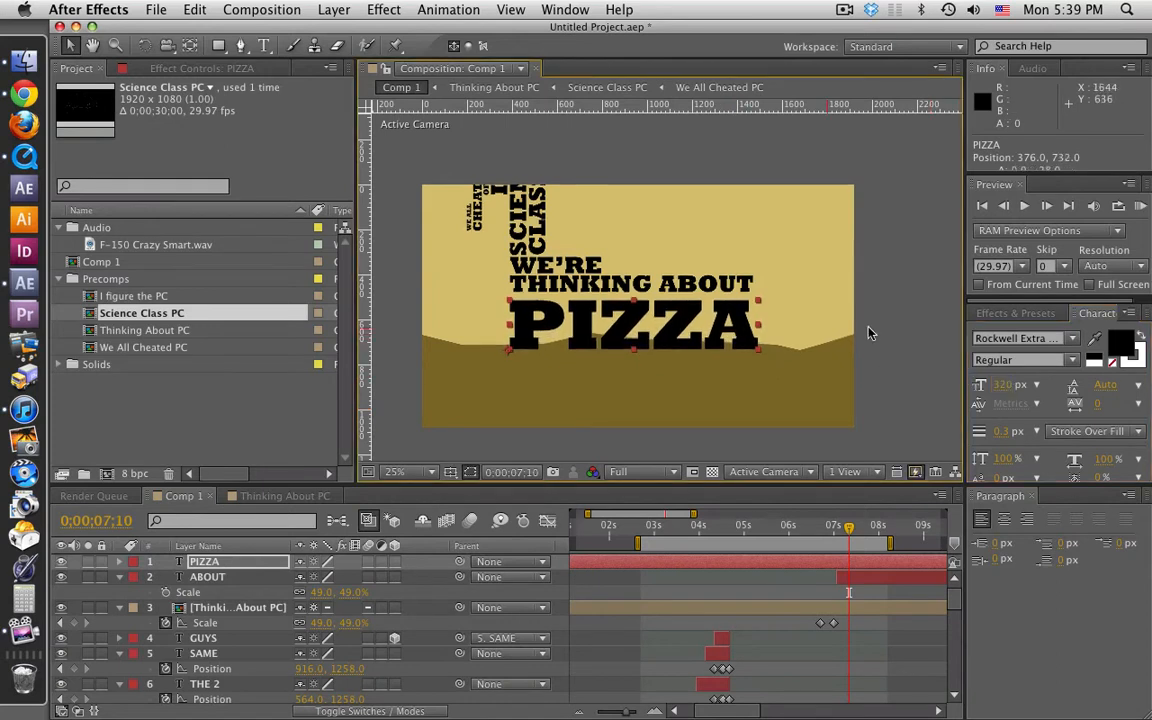
click(865, 328)
click(746, 334)
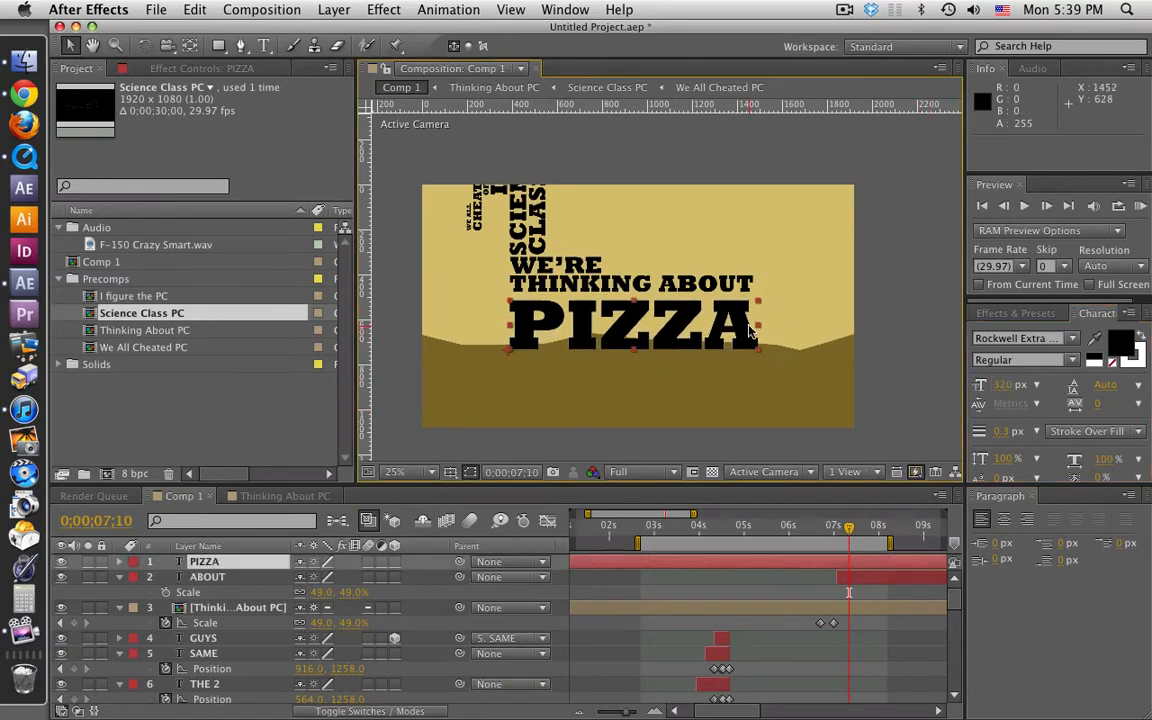
drag(752, 333, 814, 327)
- Try a font size of 313 px for the PIZZA text and undo the change
key(period)
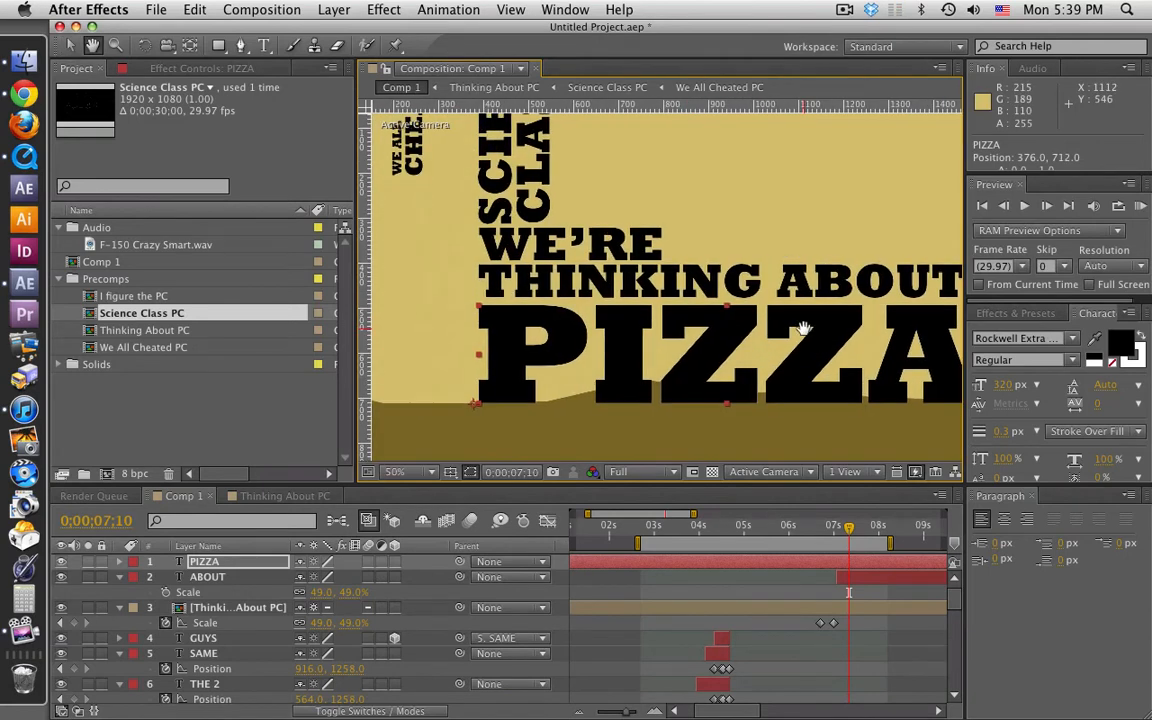
drag(871, 379, 787, 365)
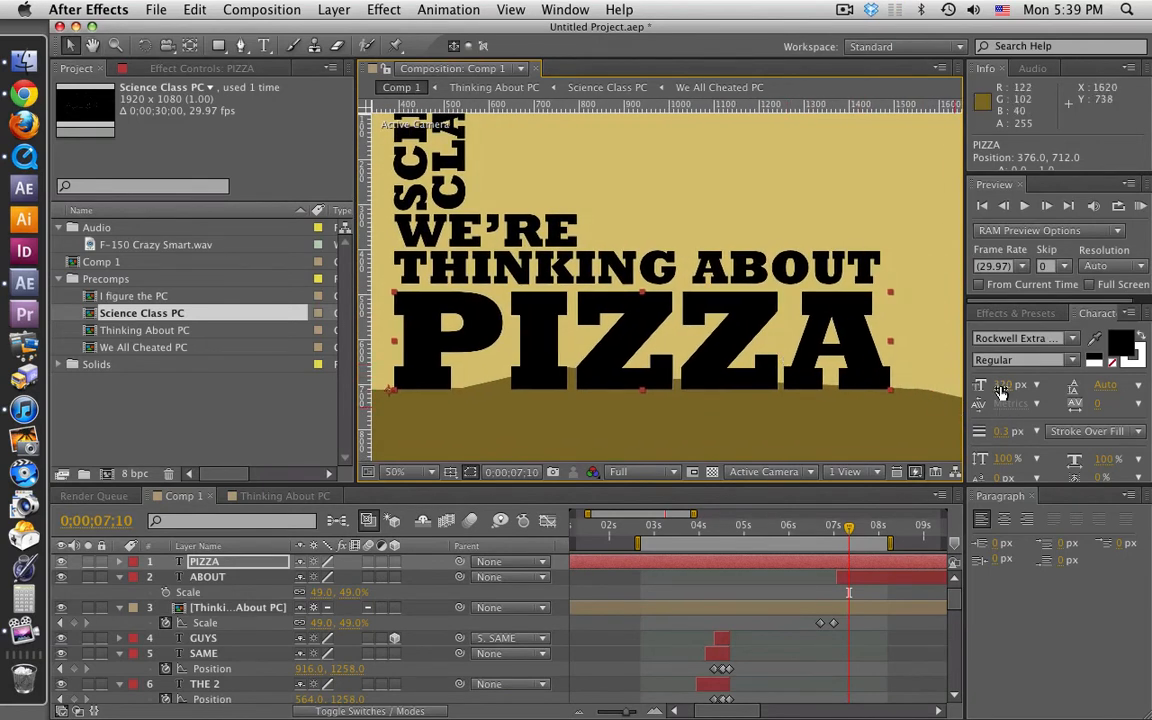
drag(1001, 393, 990, 385)
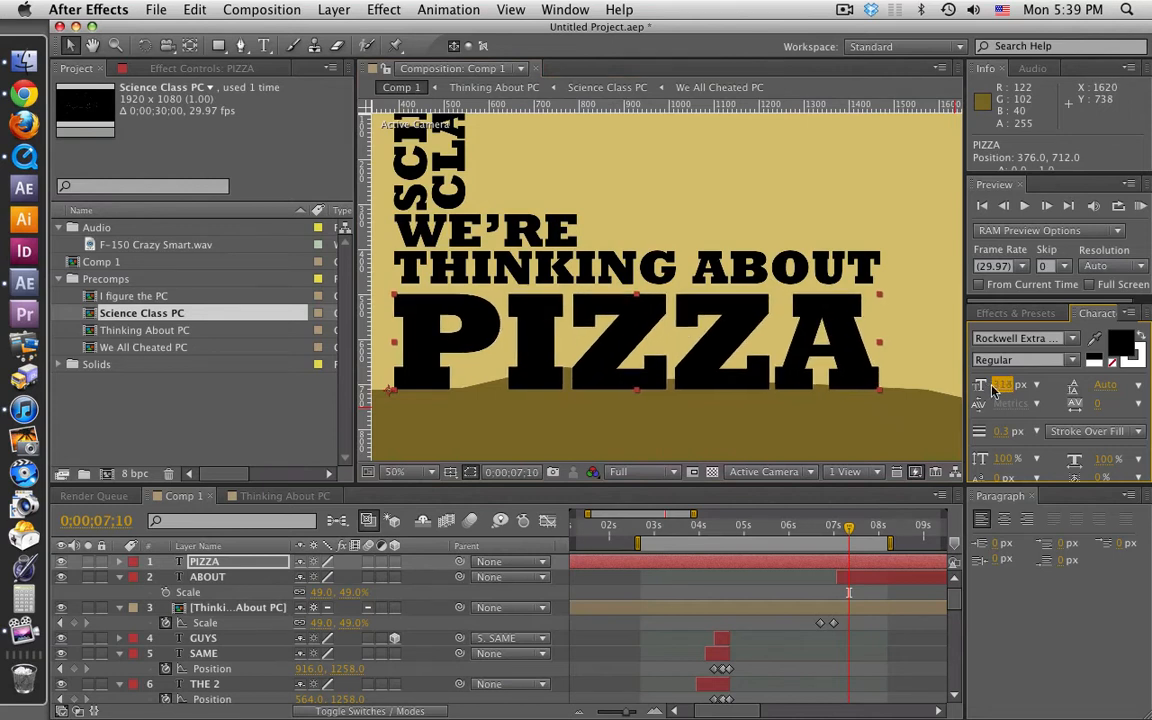
click(797, 217)
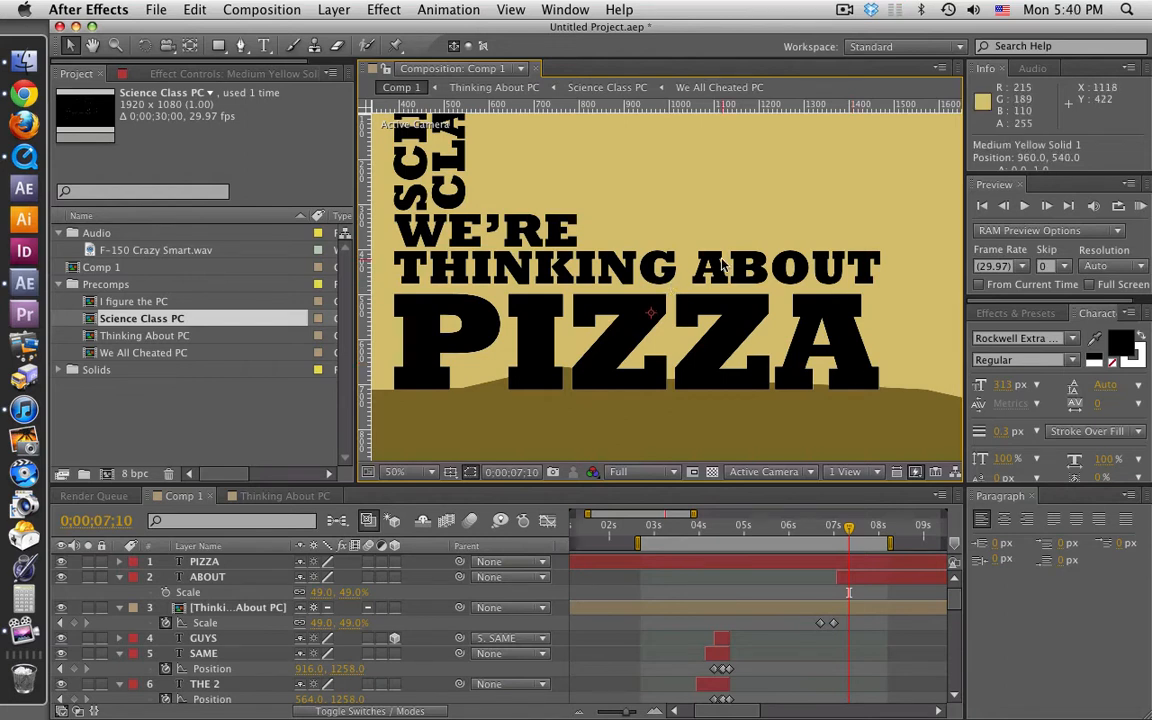
key(super+z)
key(super+z)
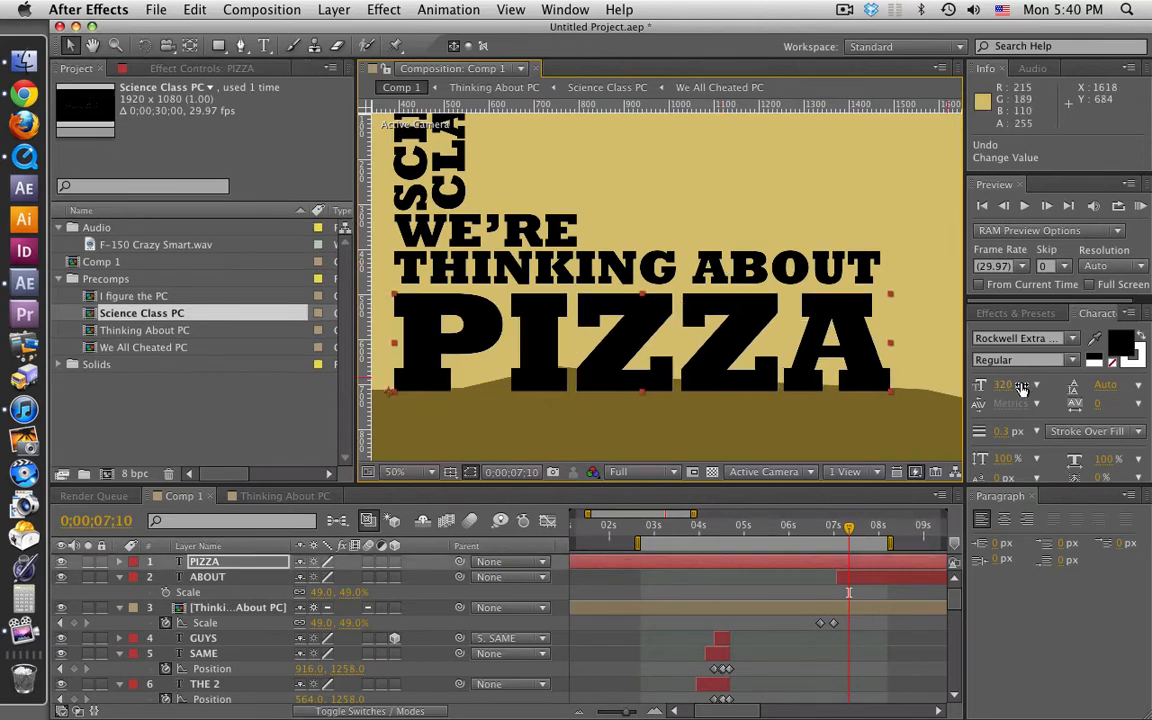
- Set the PIZZA font size to 310 px and nudge the layer up to position 378, 702
drag(1016, 389, 1002, 390)
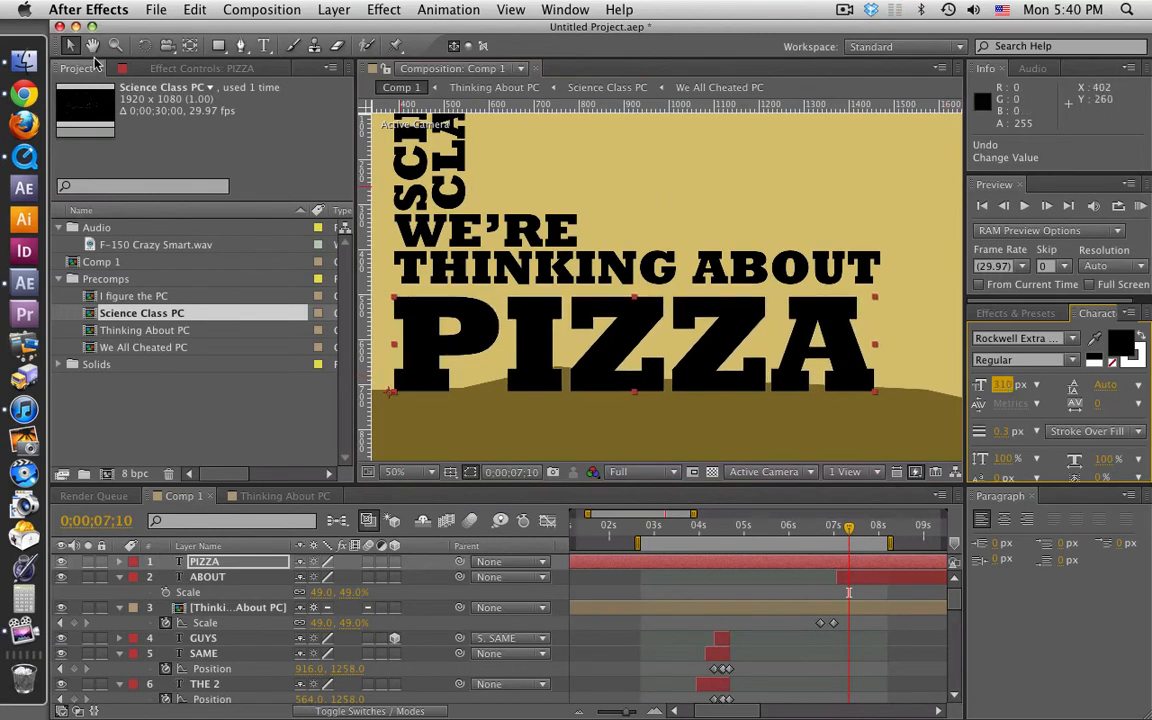
click(187, 121)
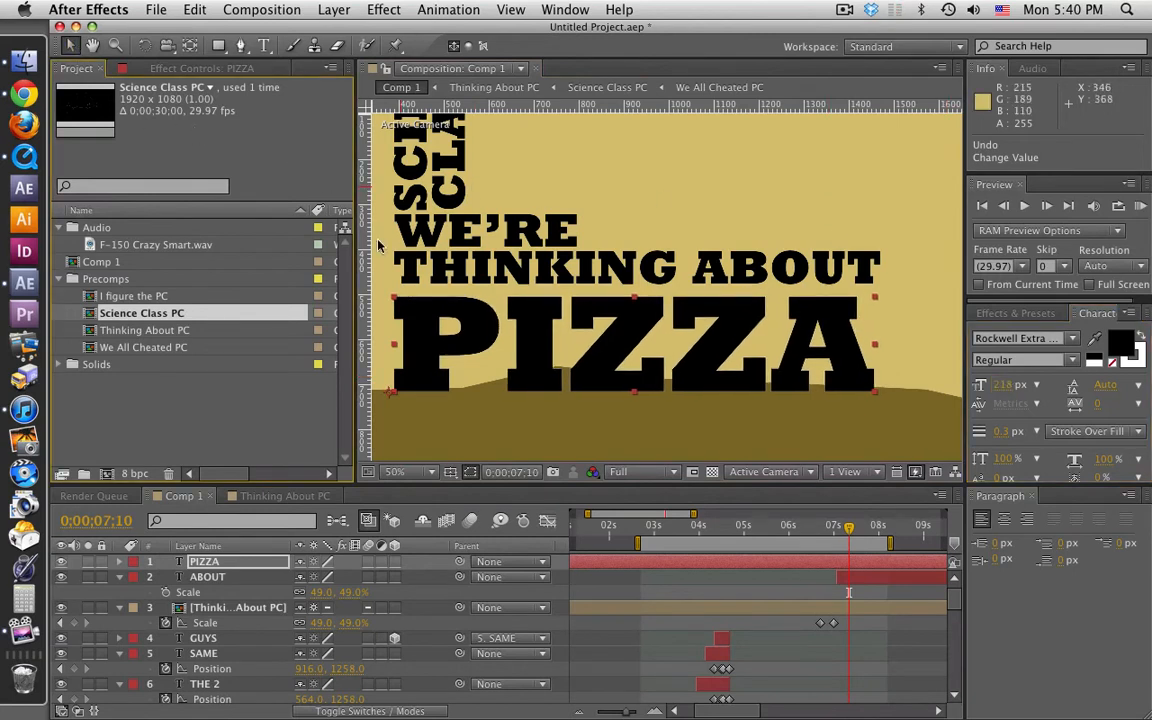
click(794, 593)
click(832, 566)
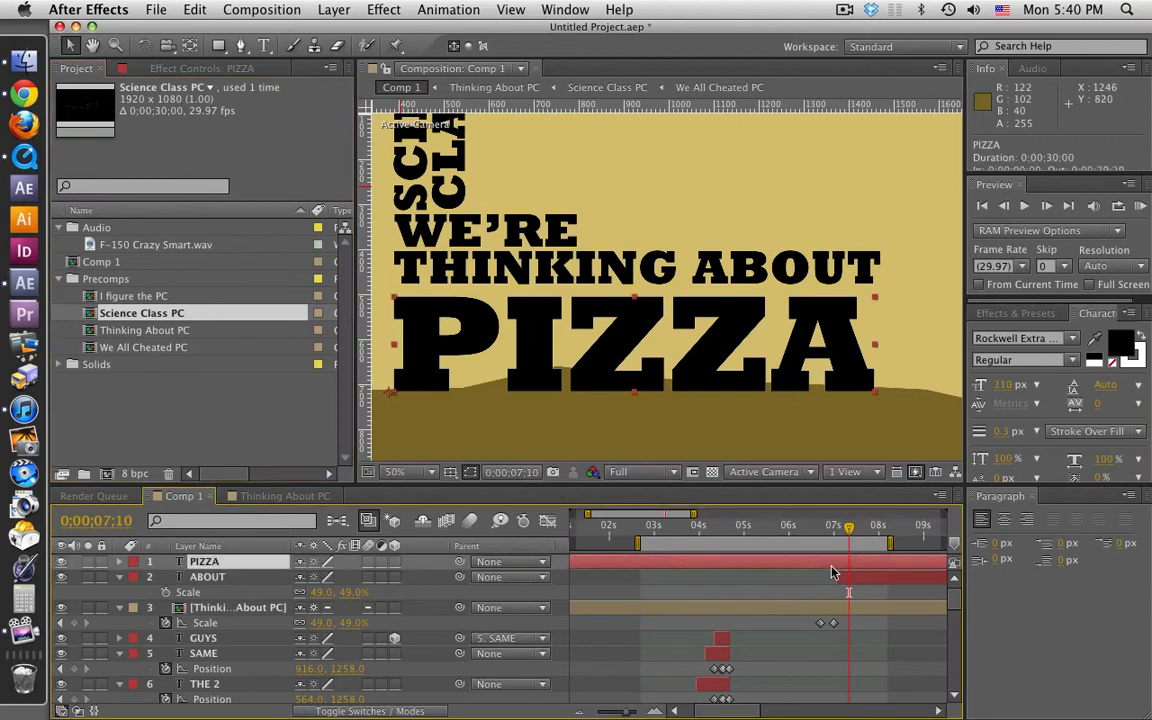
key(Return)
key(Up)
key(Up)
key(Up)
key(Up)
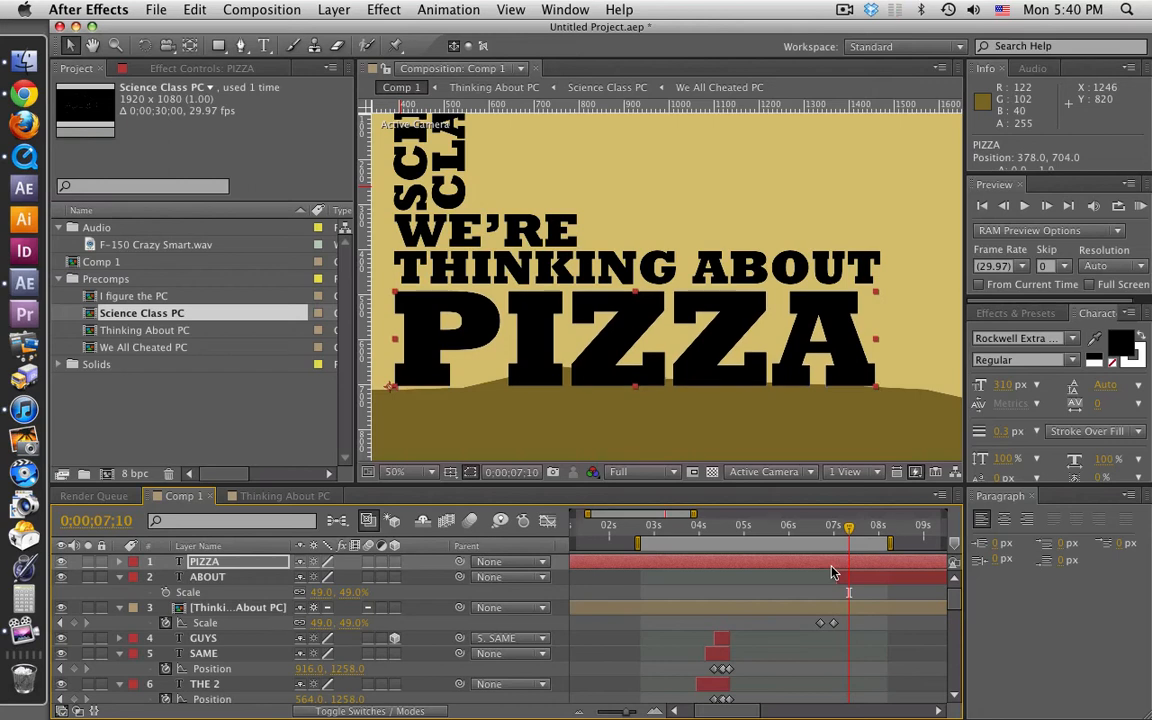
key(Up)
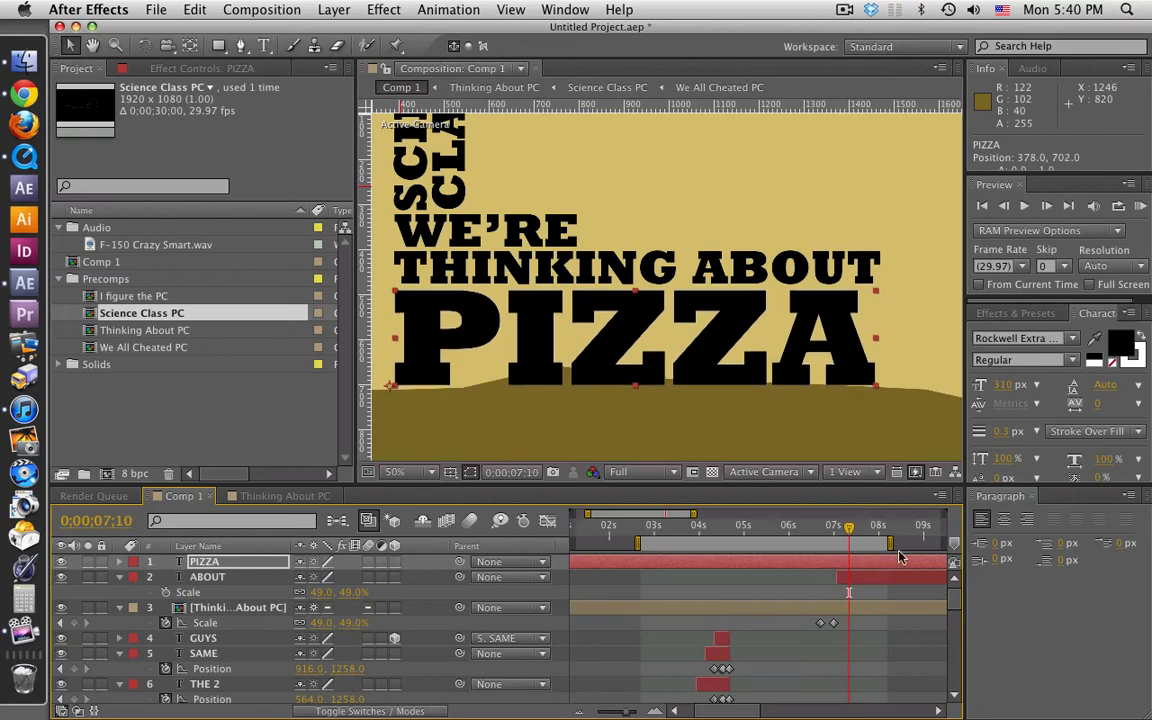
- Trim the PIZZA layer so it starts at 0;00;07;13
drag(851, 537, 857, 533)
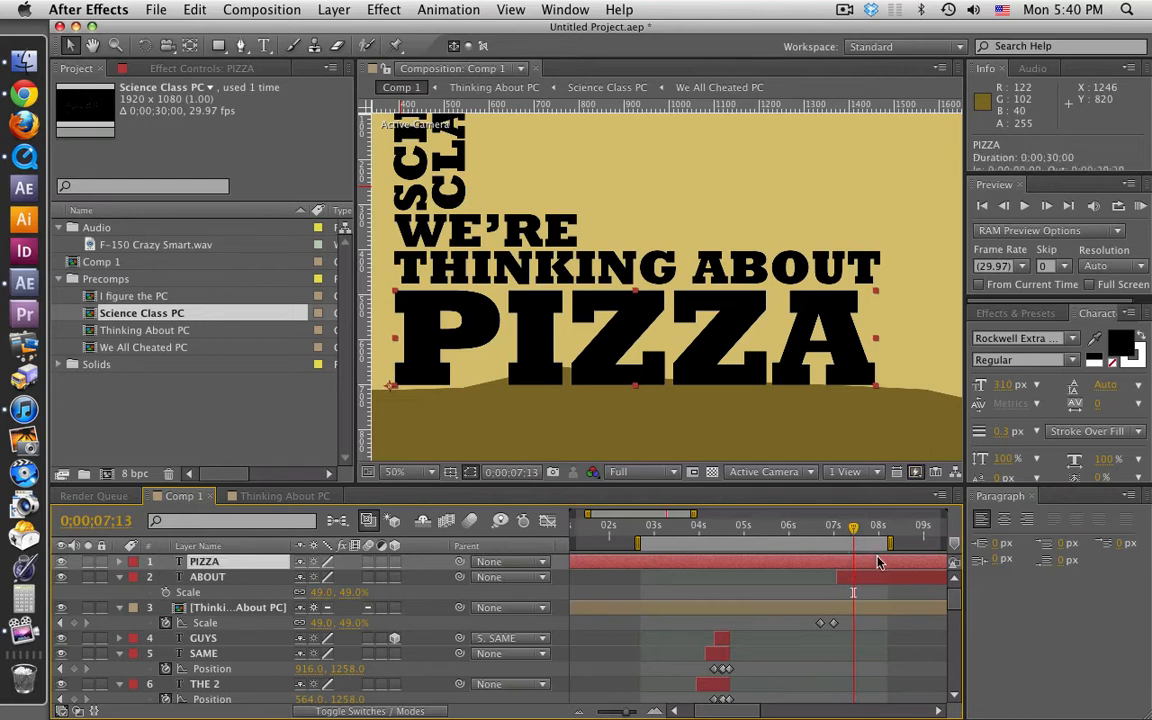
key(alt+bracketleft)
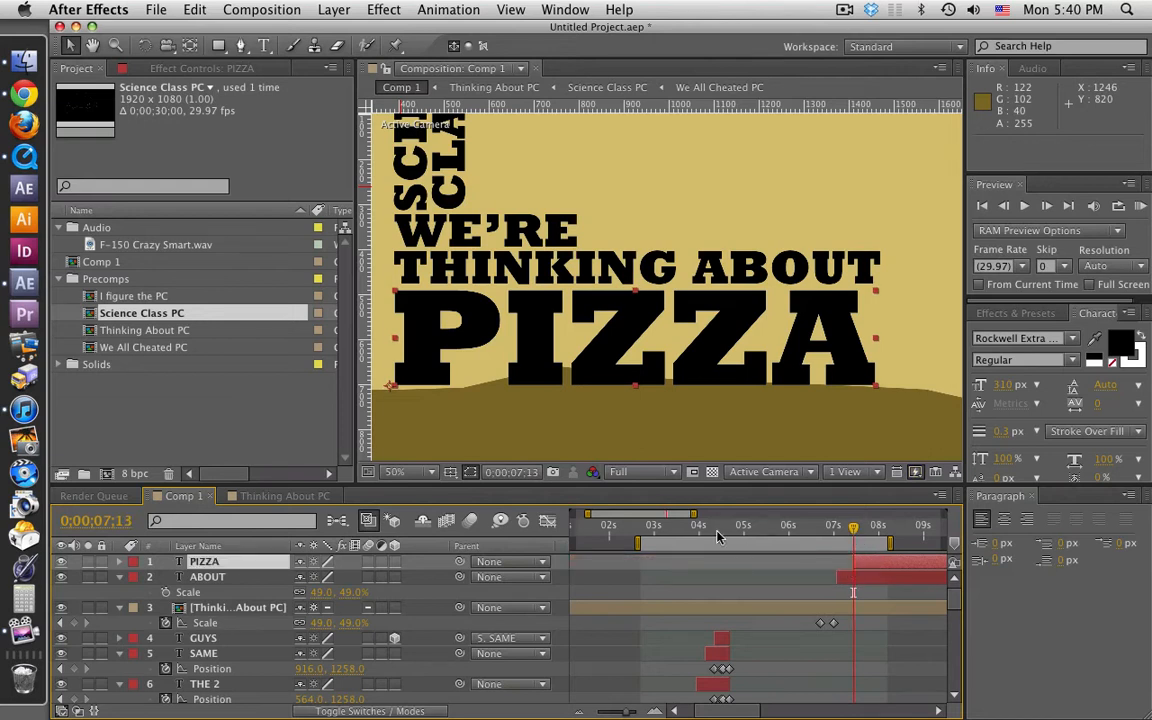
- Move the current time to 0;00;07;20, check the PIZZA moment of F-150 Crazy Smart.mp4 in QuickTime Player, and return to After Effects
drag(694, 516, 781, 513)
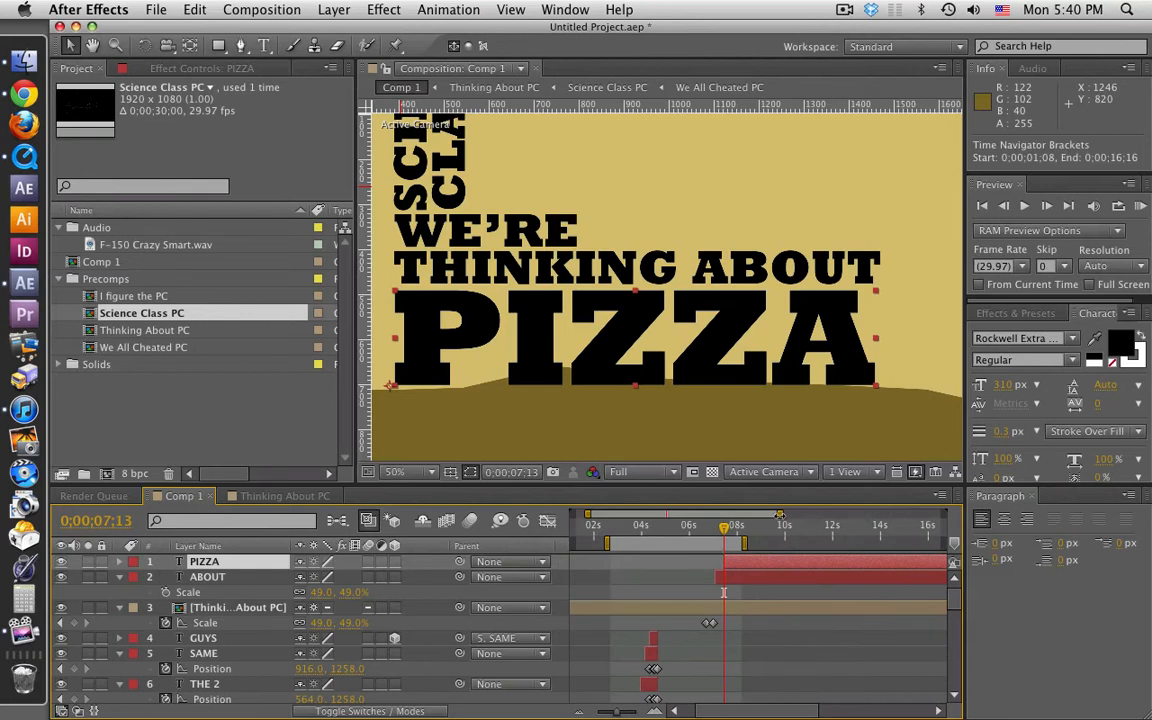
scroll(703, 355, down, 2)
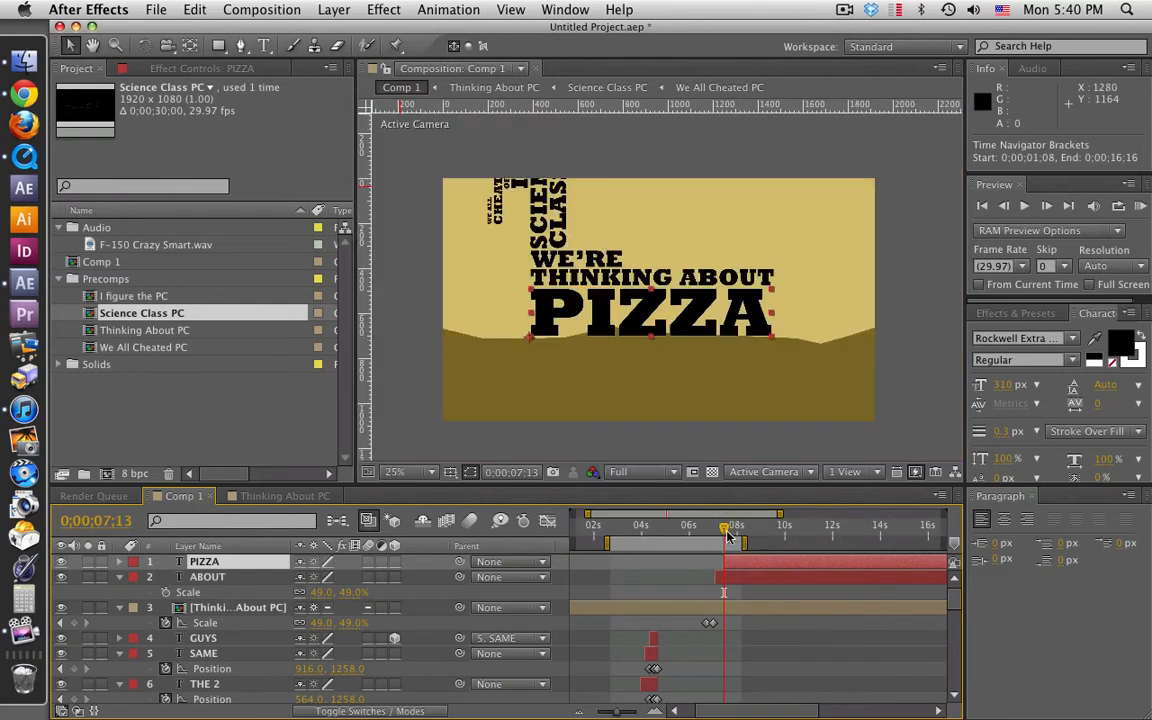
mouse_move(728, 537)
mouse_down()
mouse_move(703, 534)
mouse_move(734, 537)
mouse_up()
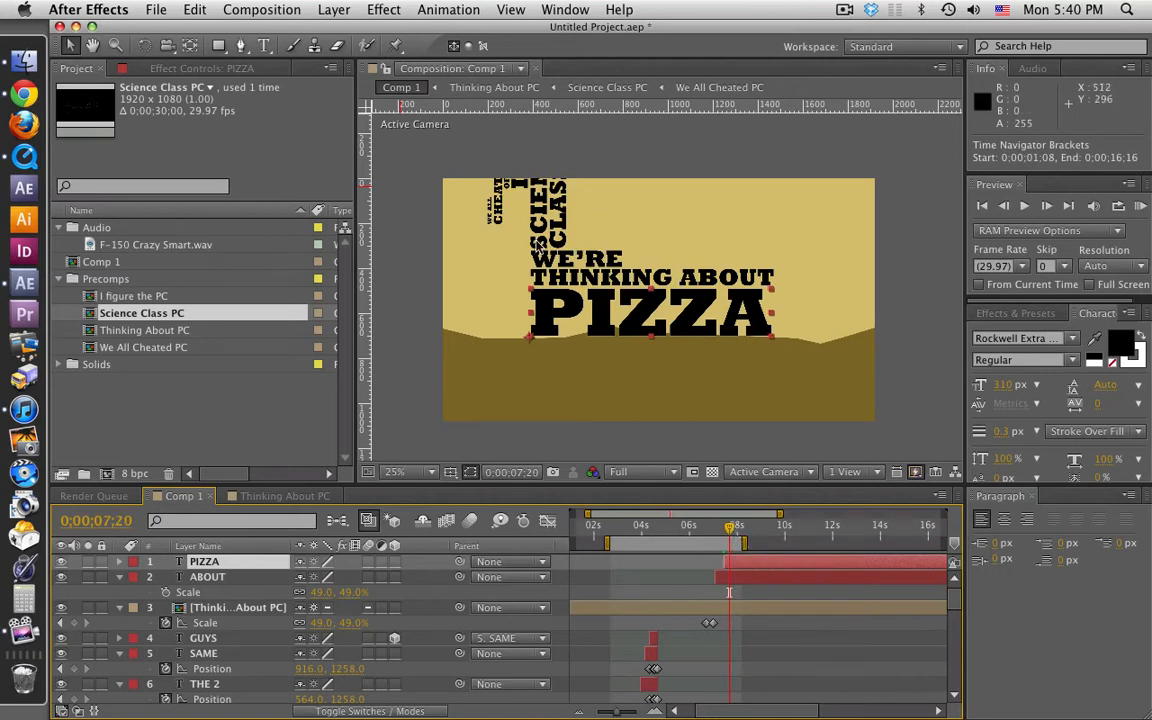
click(24, 156)
mouse_move(398, 663)
mouse_down()
mouse_move(404, 656)
mouse_move(388, 656)
mouse_move(415, 658)
mouse_up()
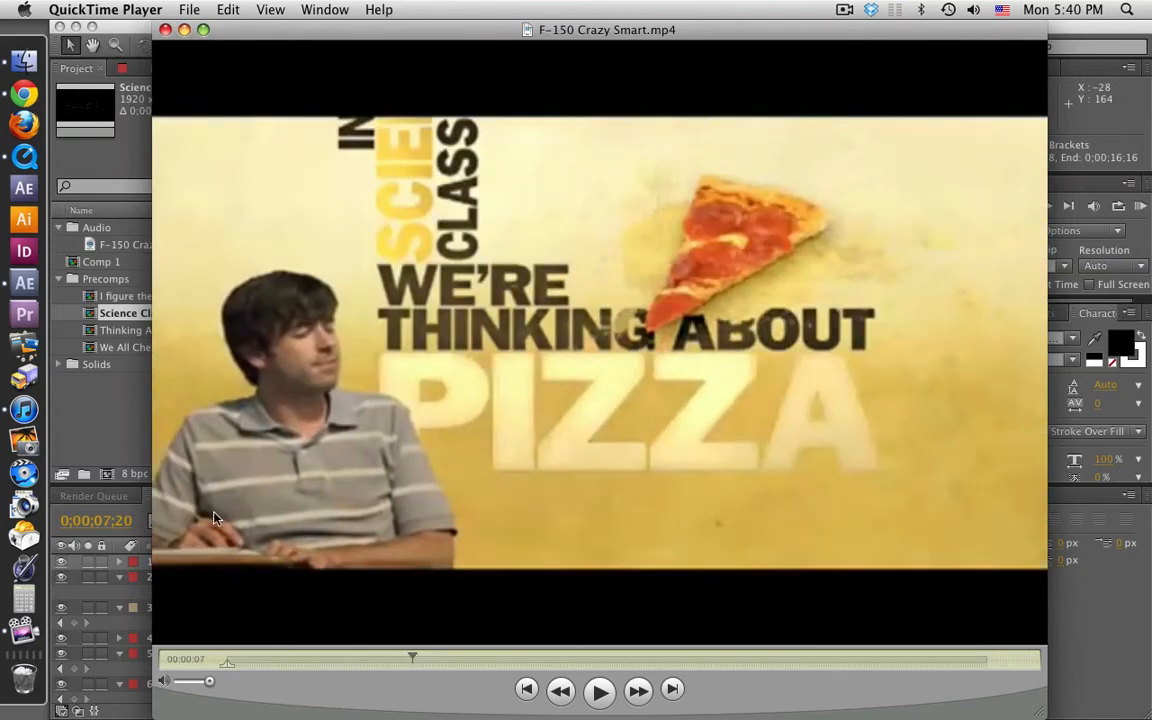
click(97, 374)
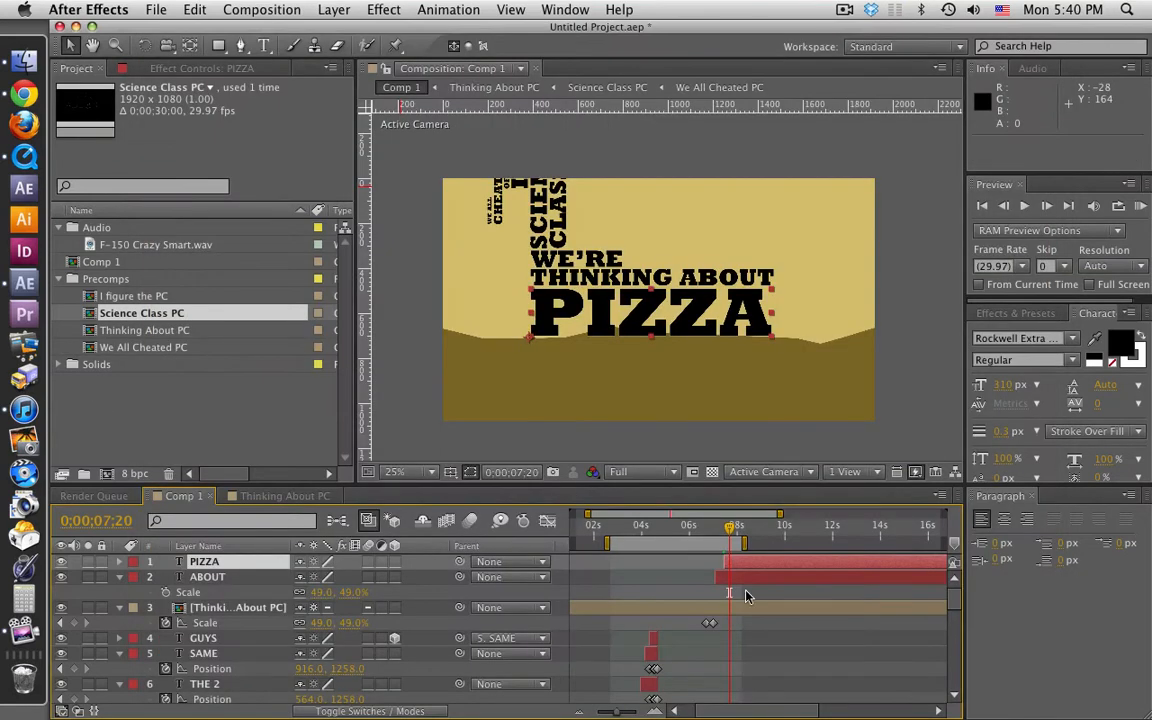
- Pre-compose the PIZZA, ABOUT and Thinking About PC layers into a new composition named Pizza PC
click(650, 609)
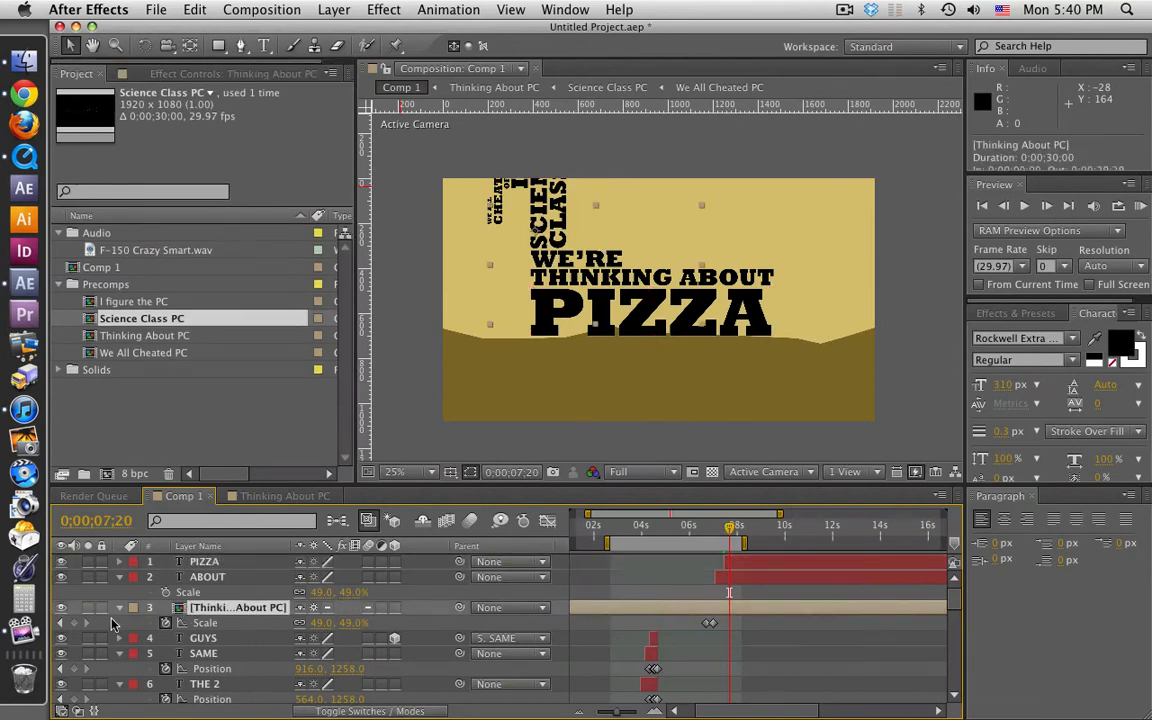
shift+click(768, 562)
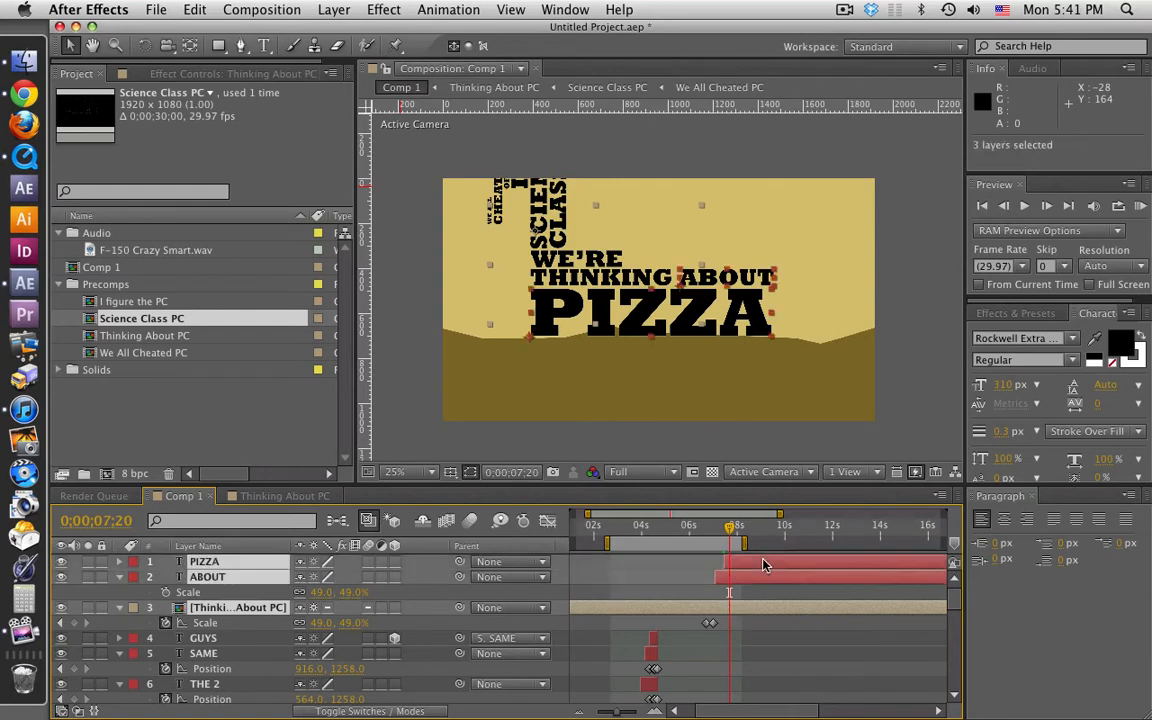
click(333, 10)
click(437, 598)
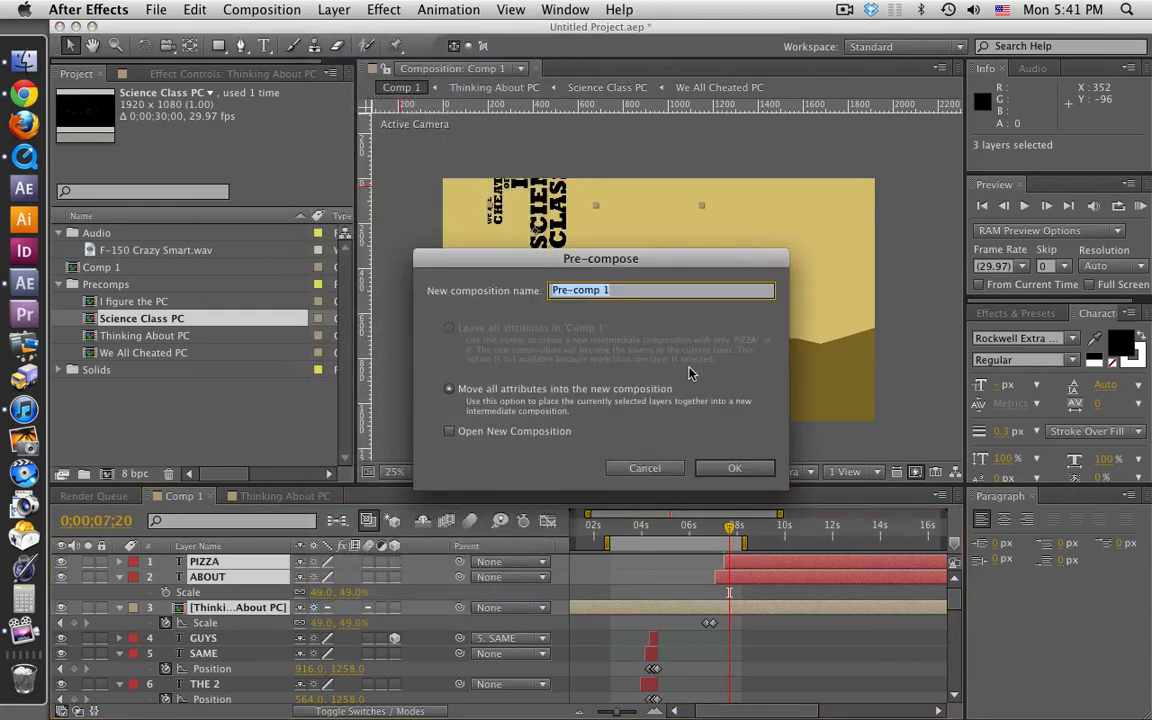
text(P)
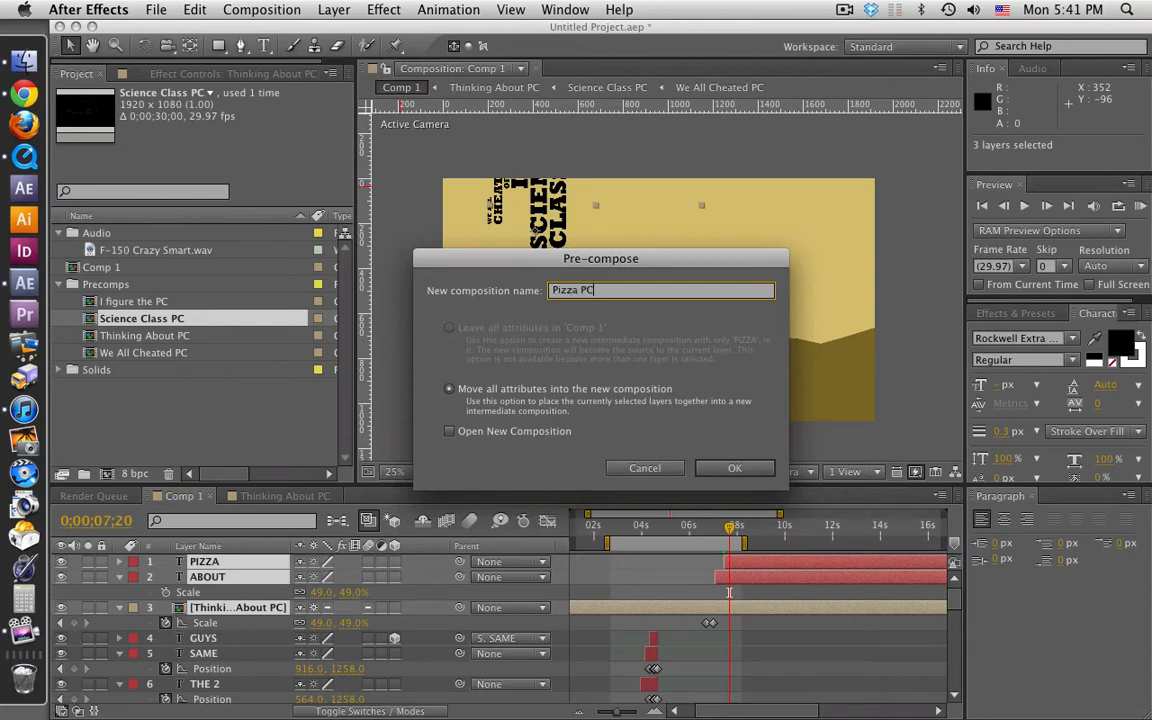
text(izza PC)
key(Return)
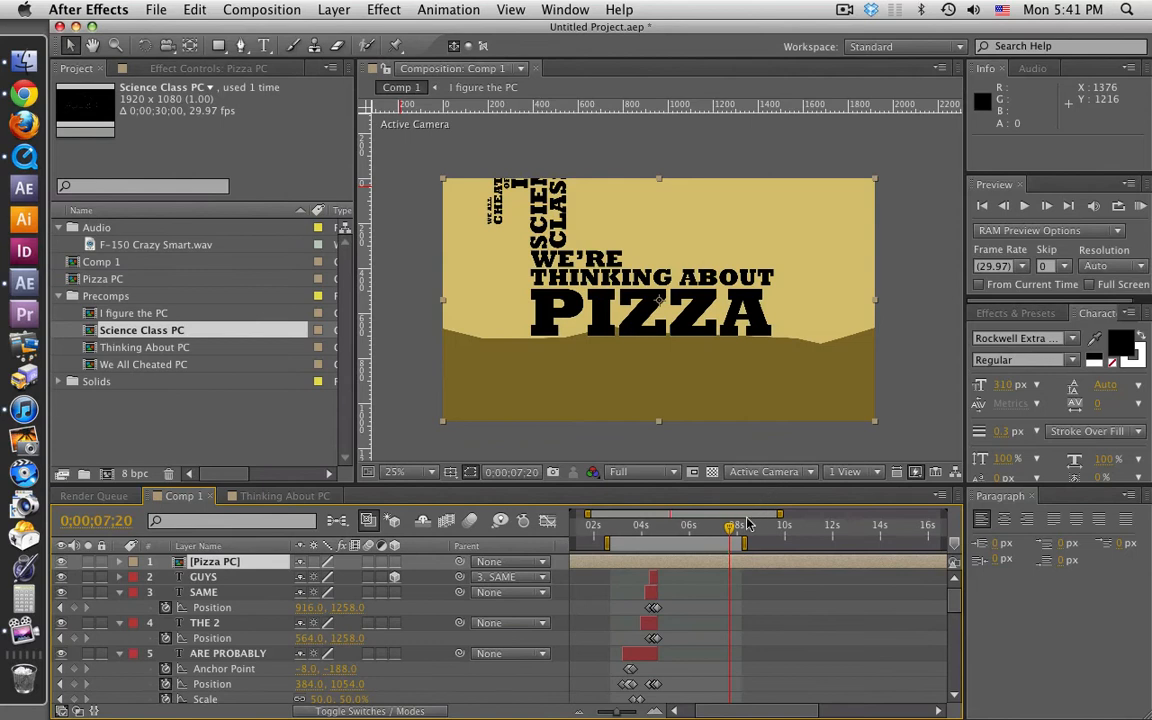
- Keyframe the Pizza PC position at 0;00;07;17 and slide it off-screen to the right to 2712, 540 at 0;00;07;28
drag(733, 527, 730, 533)
key(p)
click(168, 577)
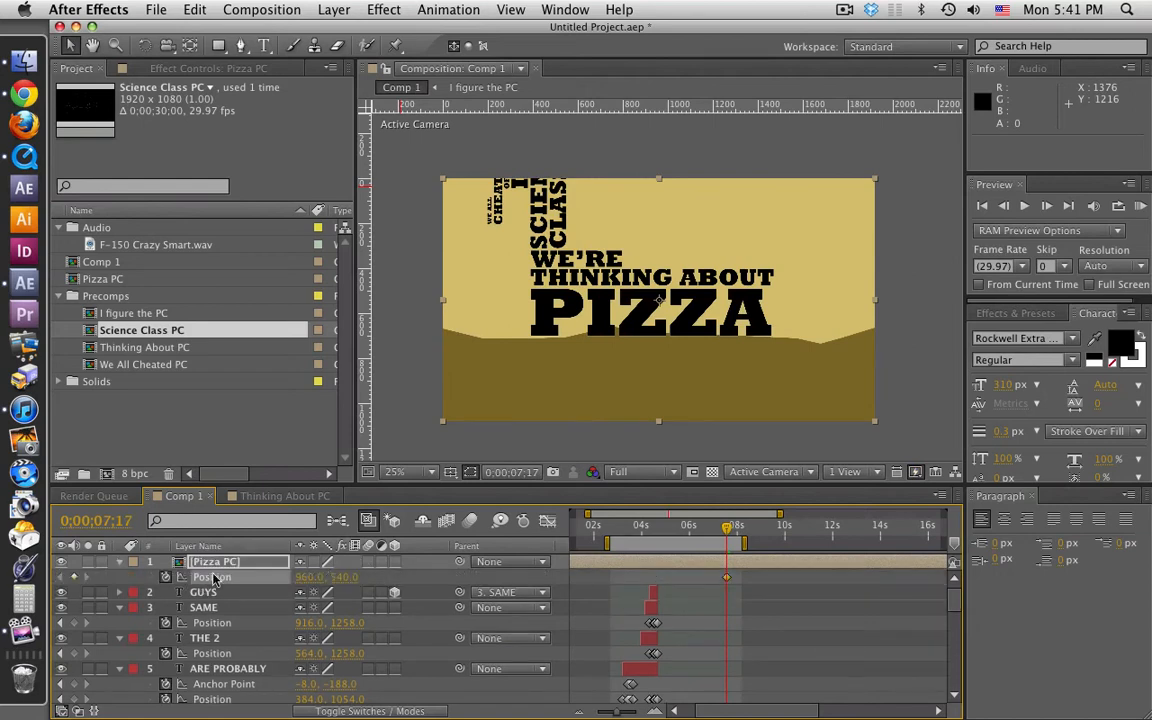
drag(731, 533, 737, 533)
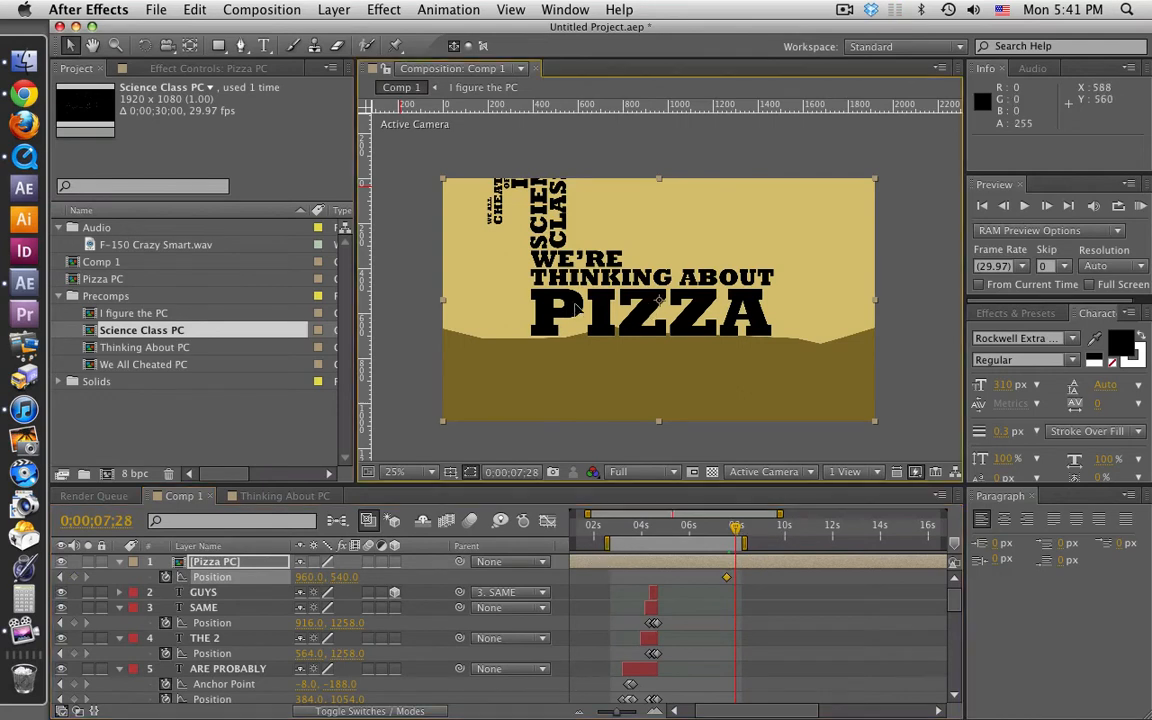
drag(580, 302, 978, 303)
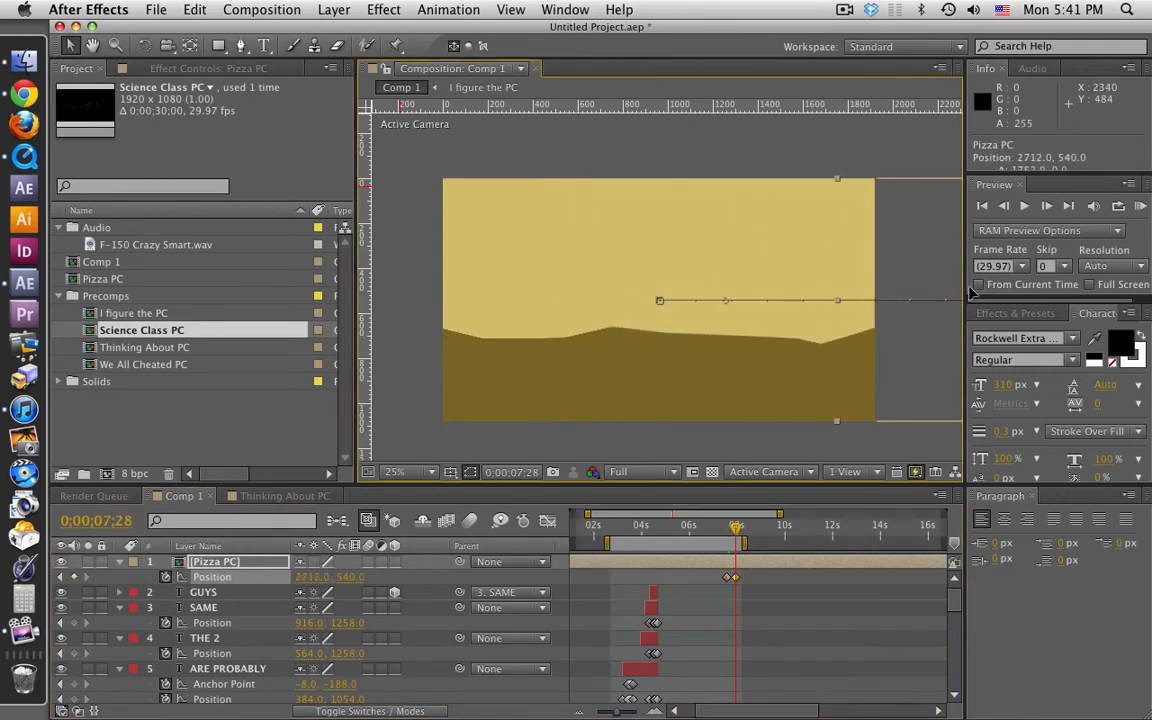
click(779, 586)
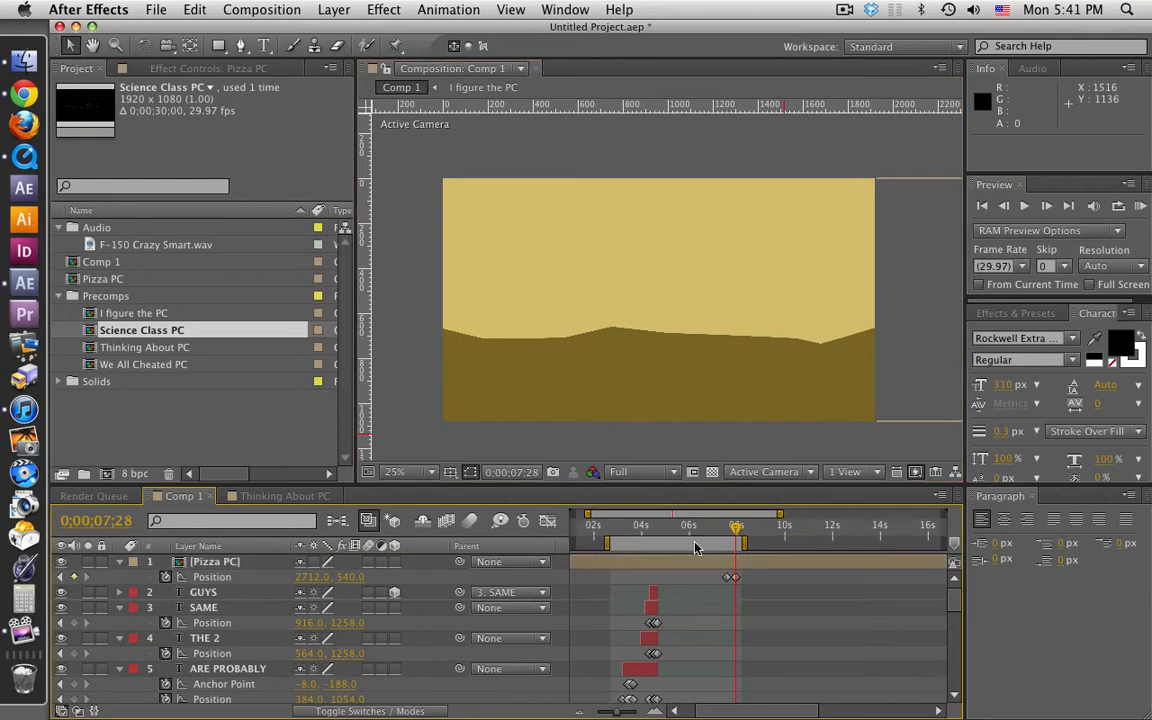
- Extend the timeline view to 0;00;00;00 and set the work area start to 0;00;00;01
drag(587, 514, 571, 515)
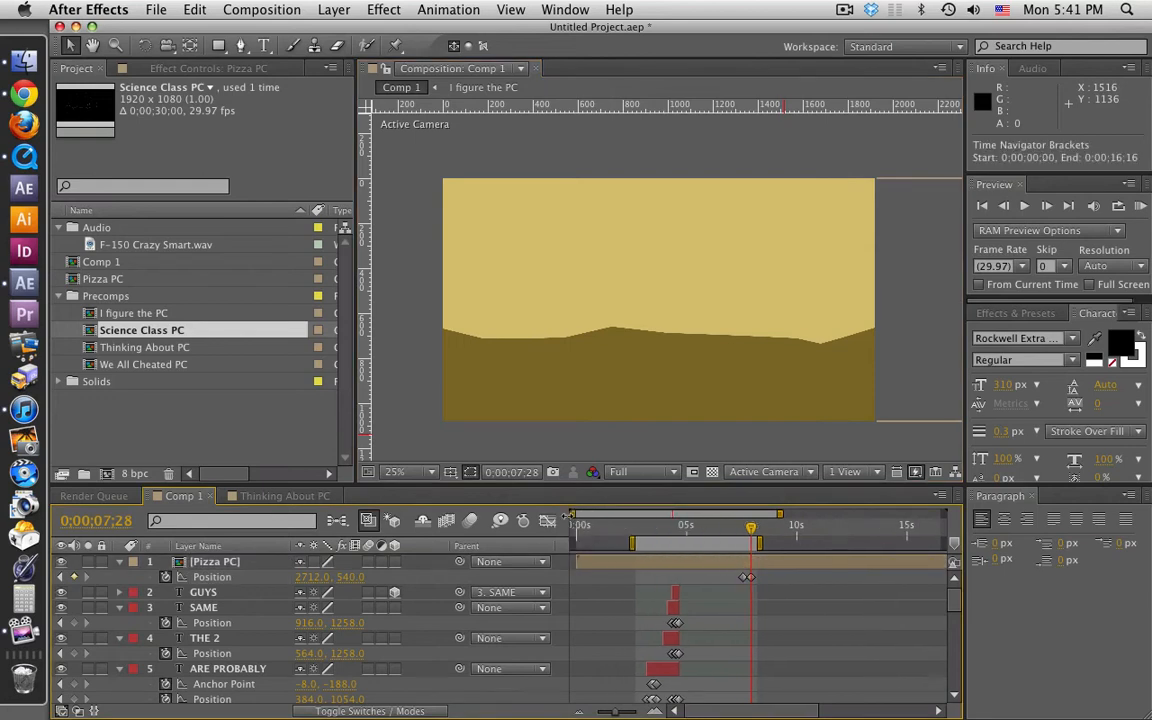
drag(632, 543, 574, 551)
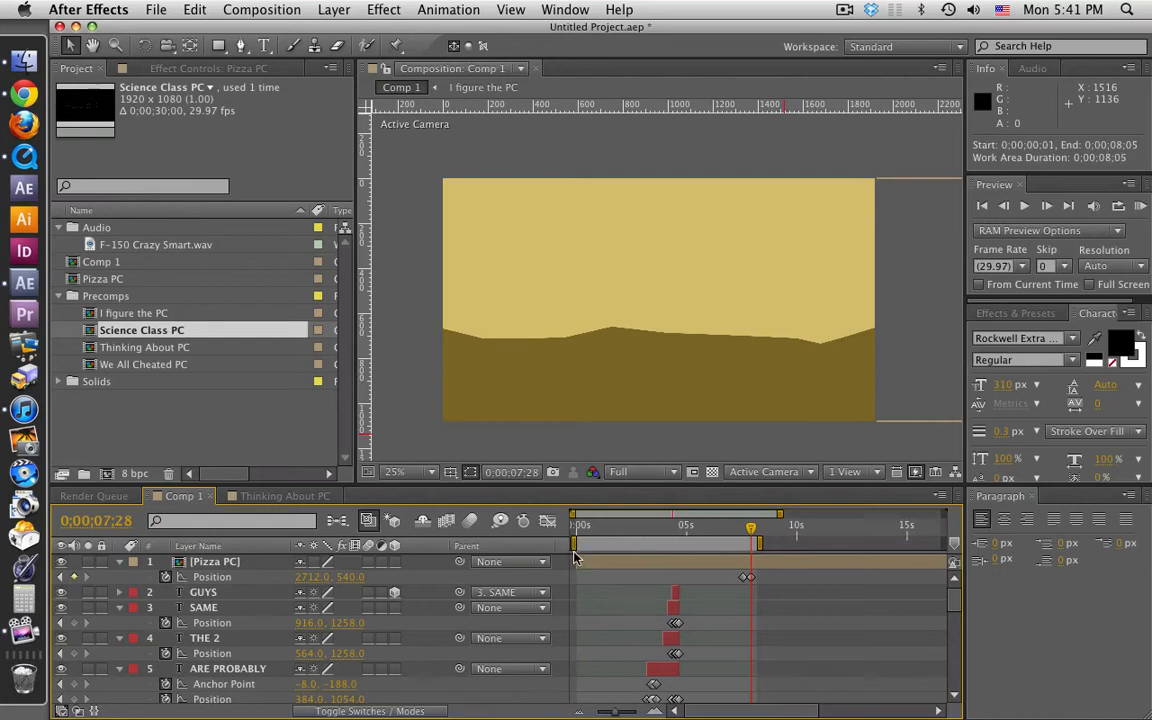
- RAM preview Comp 1 and extend its work area end to 0;00;08;24
key(KP_0)
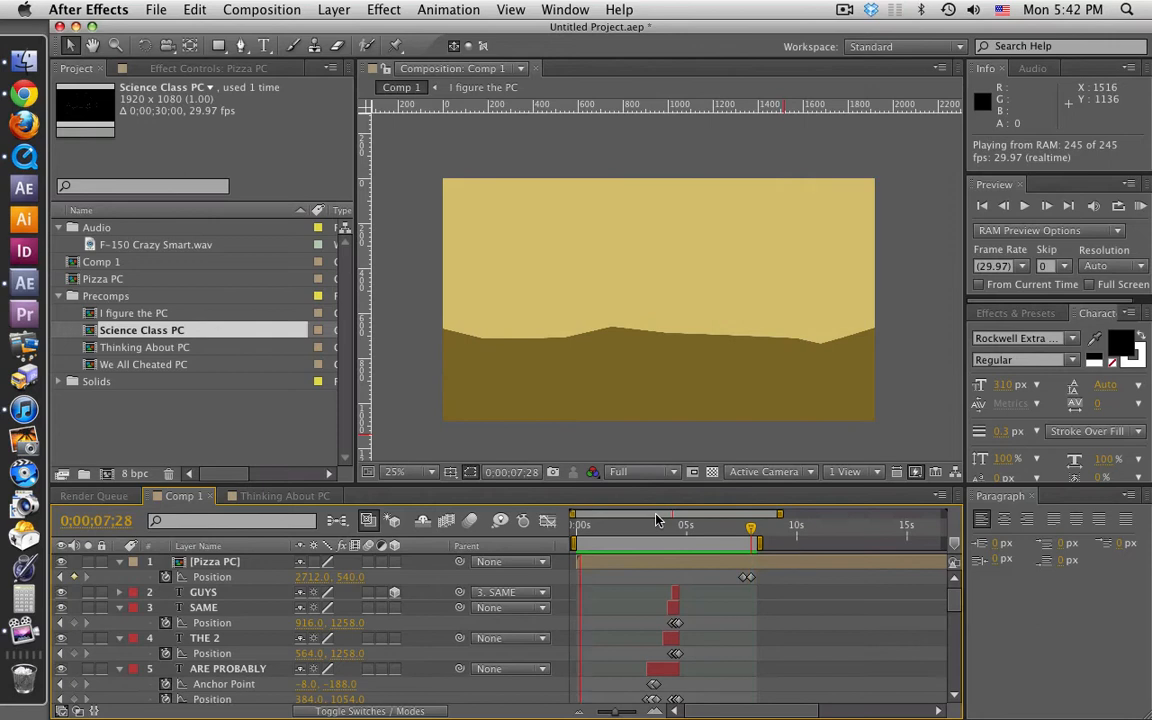
key(space)
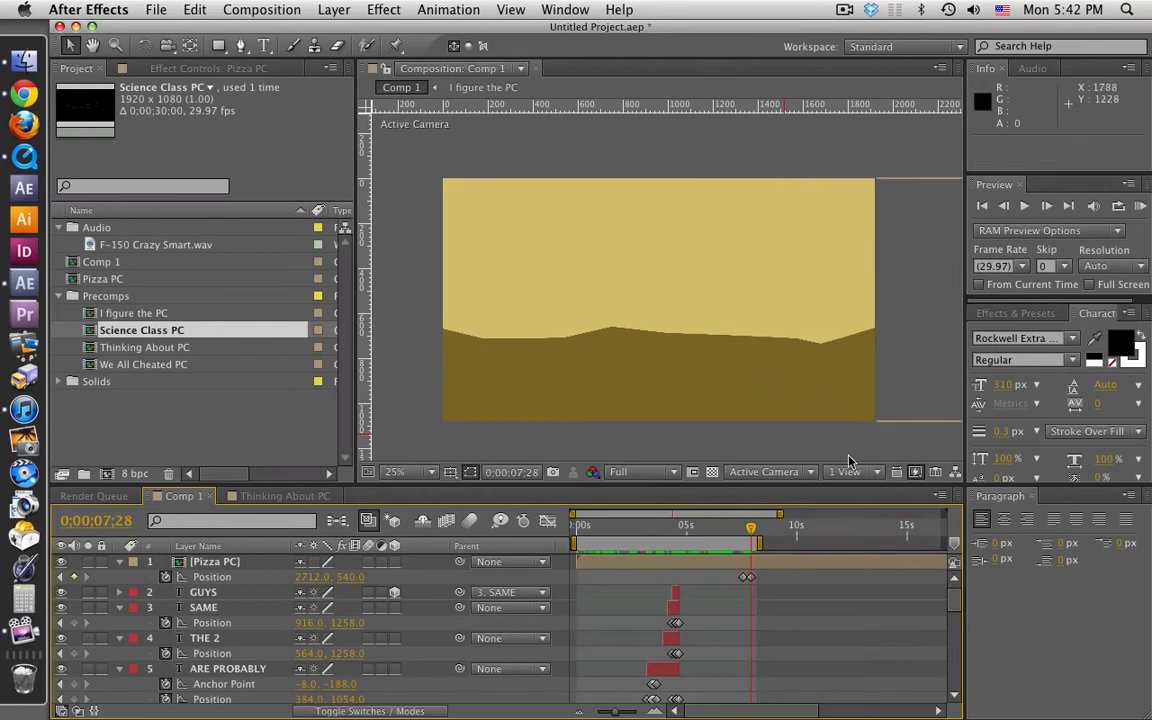
drag(760, 543, 775, 543)
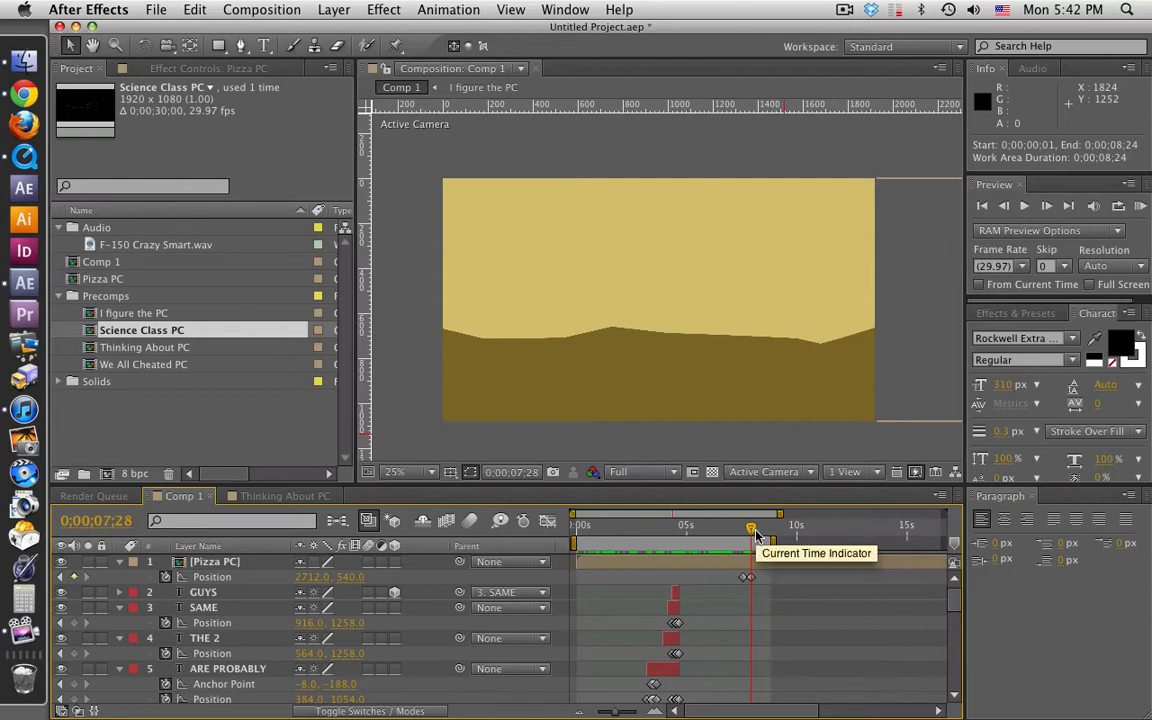
- Switch to QuickTime Player, review the next moment of F-150 Crazy Smart.mp4, and return to After Effects
click(24, 156)
mouse_move(414, 660)
mouse_down()
mouse_move(509, 651)
mouse_move(501, 656)
mouse_up()
click(125, 455)
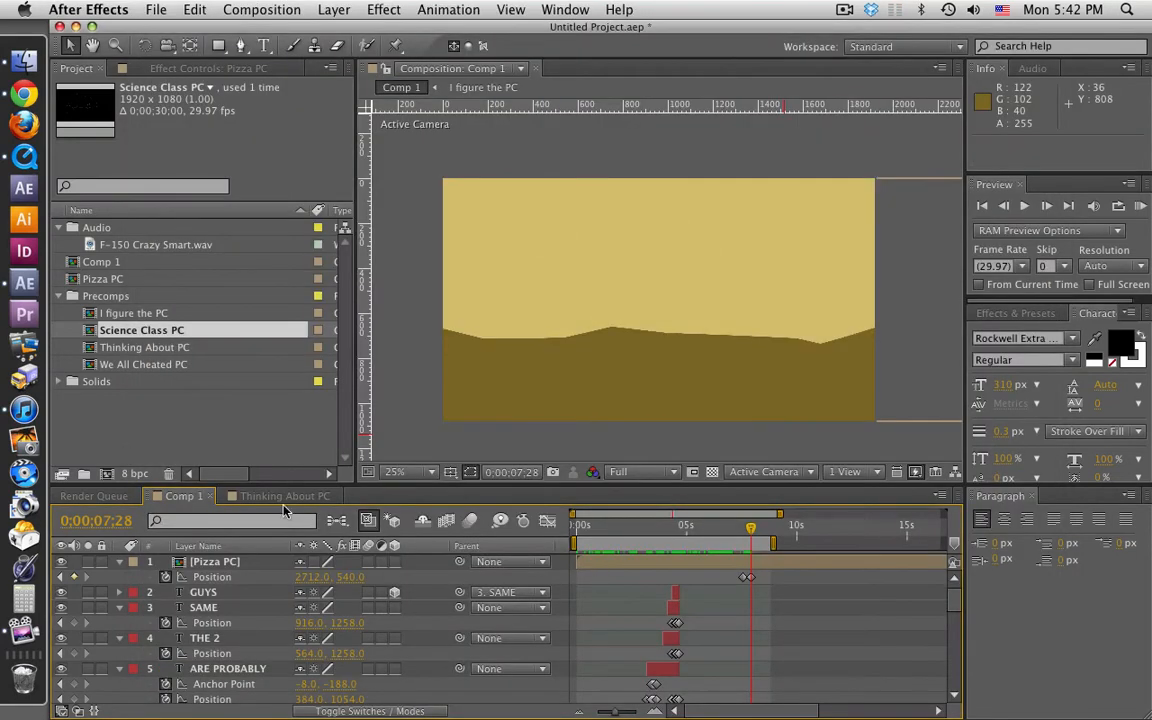
- Create a new composition named Comp 2 with the HDTV 1080 29.97 preset and a 0;00;30;00 duration
click(188, 392)
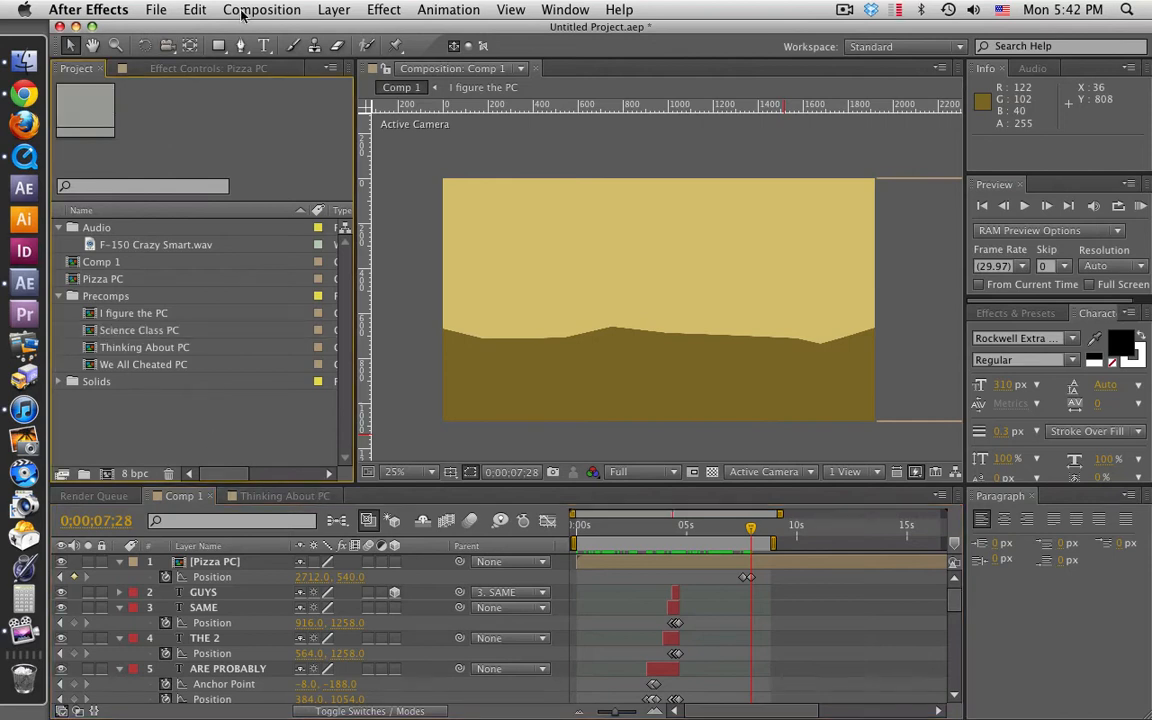
click(105, 476)
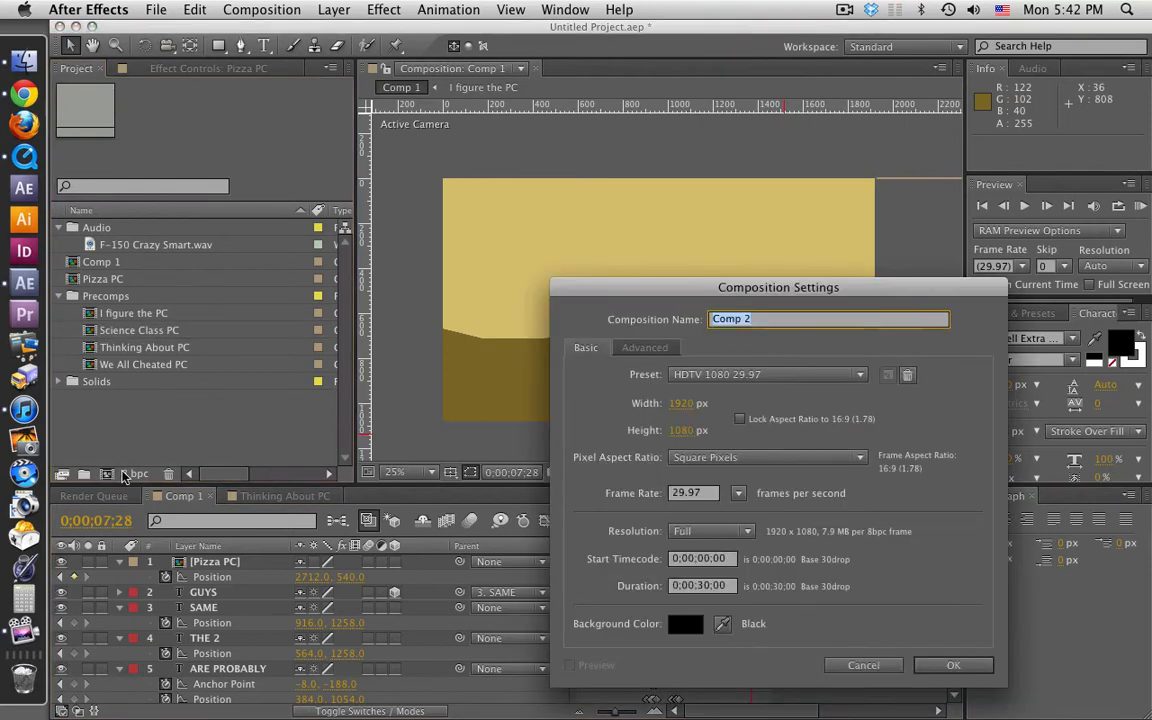
click(880, 622)
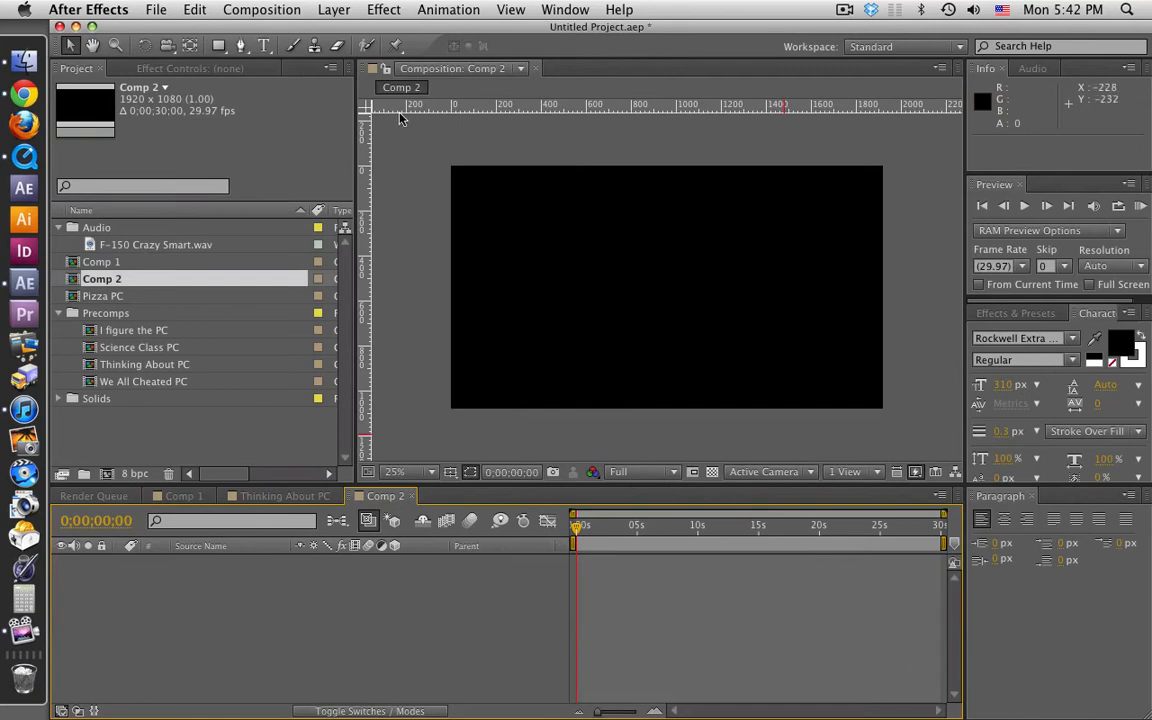
- Add the text Smart in white to Comp 2 and place it near the centre at 460, 592
click(264, 45)
click(622, 280)
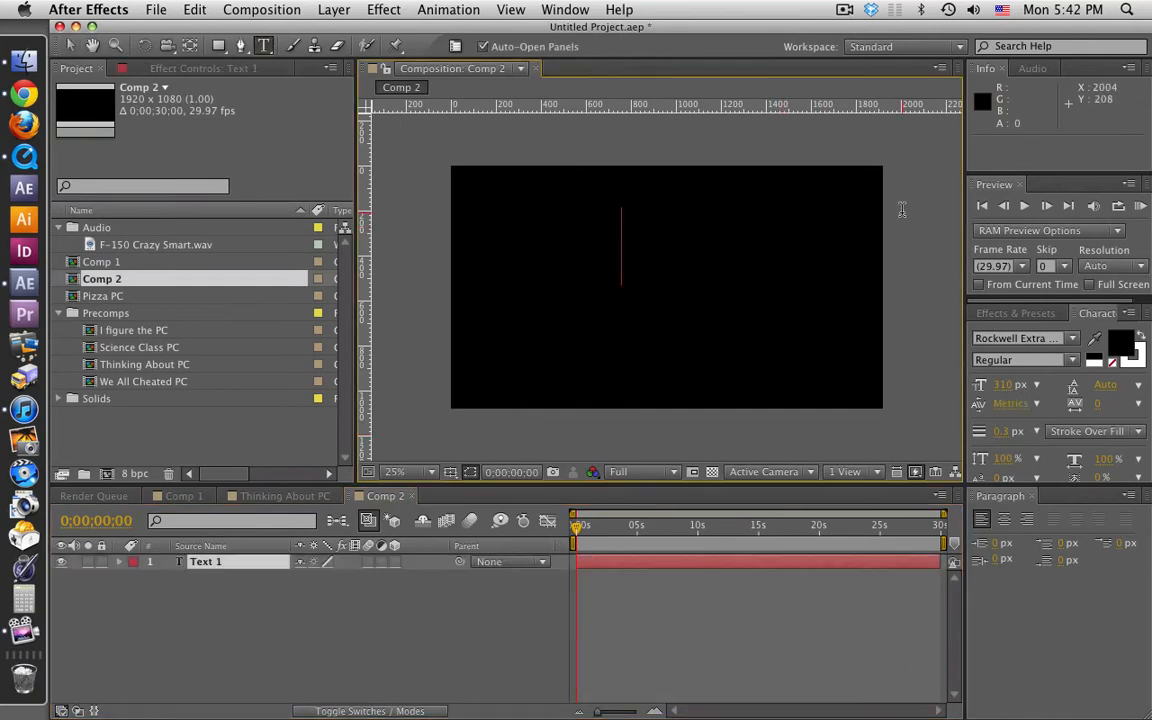
text(Smart)
key(super+a)
click(1122, 354)
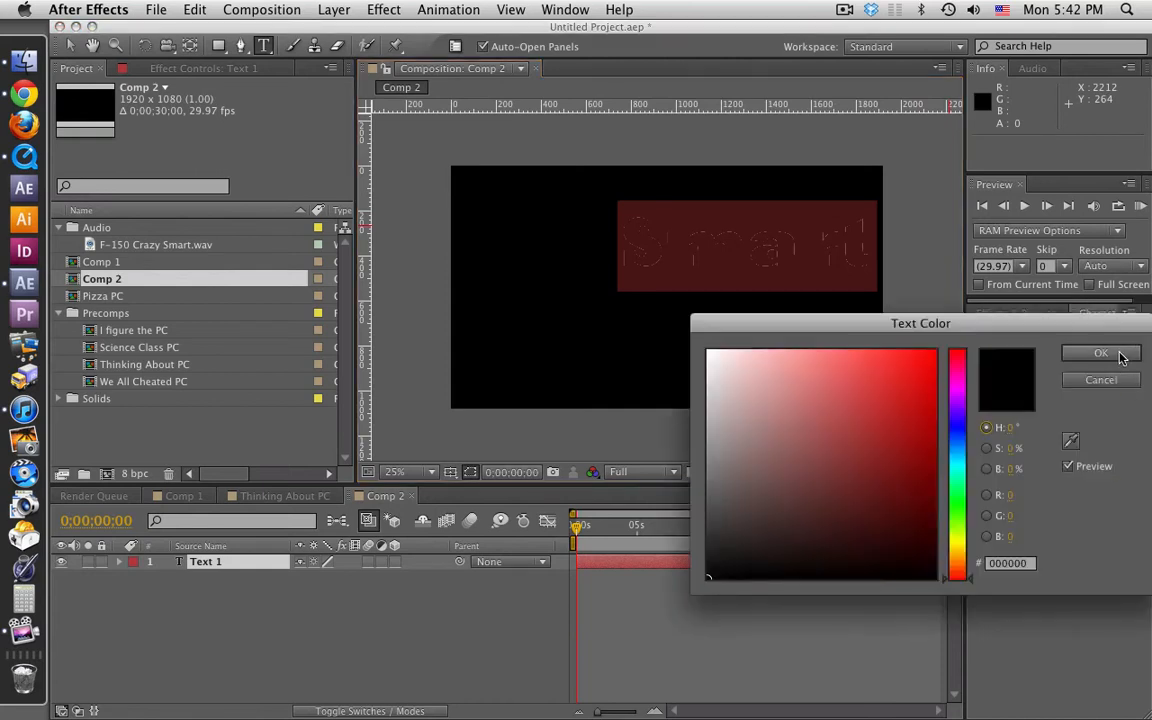
drag(884, 414, 596, 268)
click(1100, 353)
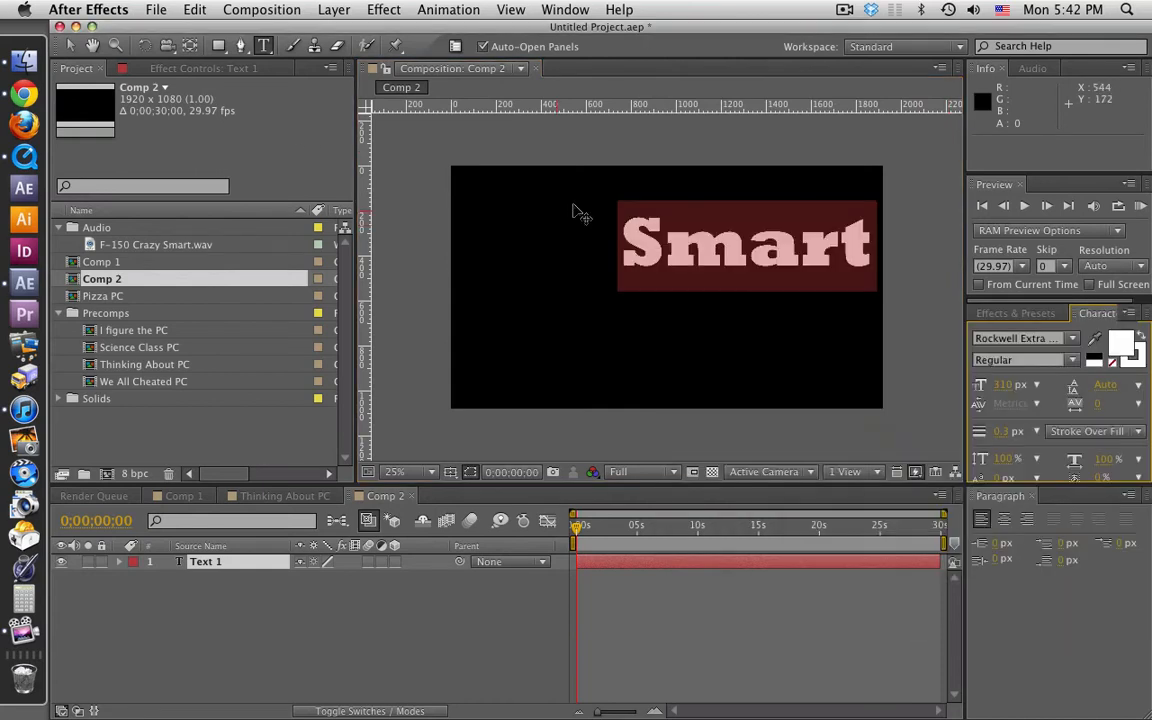
click(70, 46)
drag(768, 262, 702, 297)
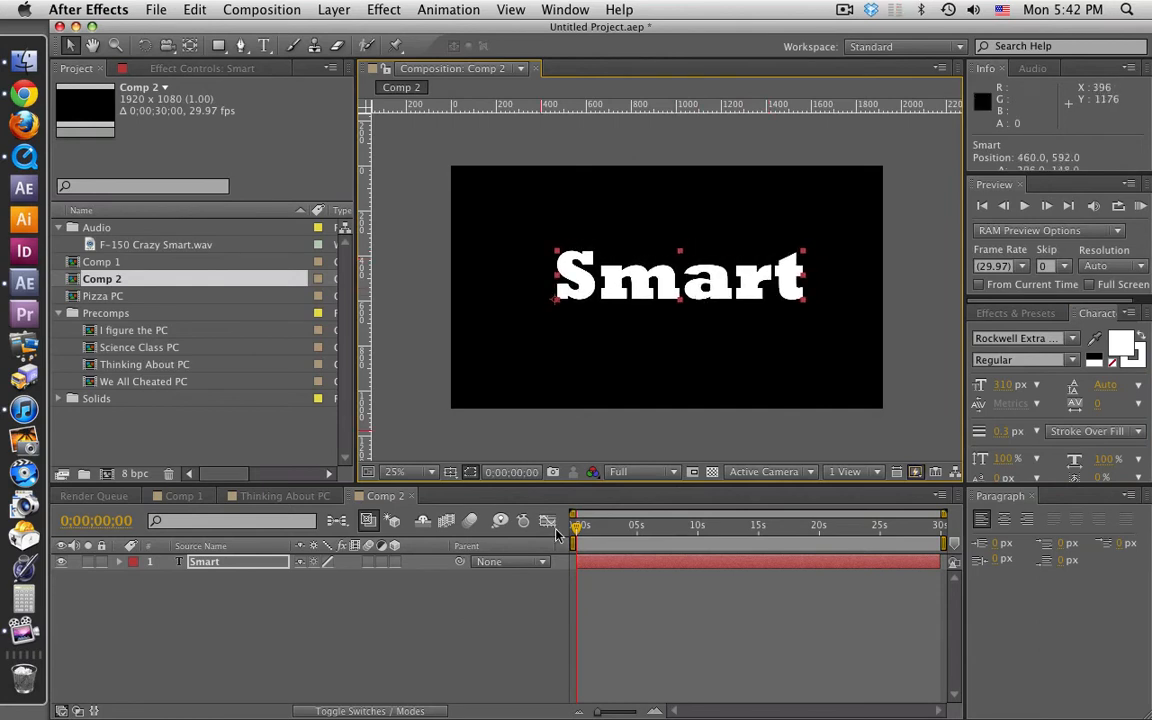
- Make the Smart layer 3D and set a Y Rotation keyframe at 0;00;00;18
click(395, 562)
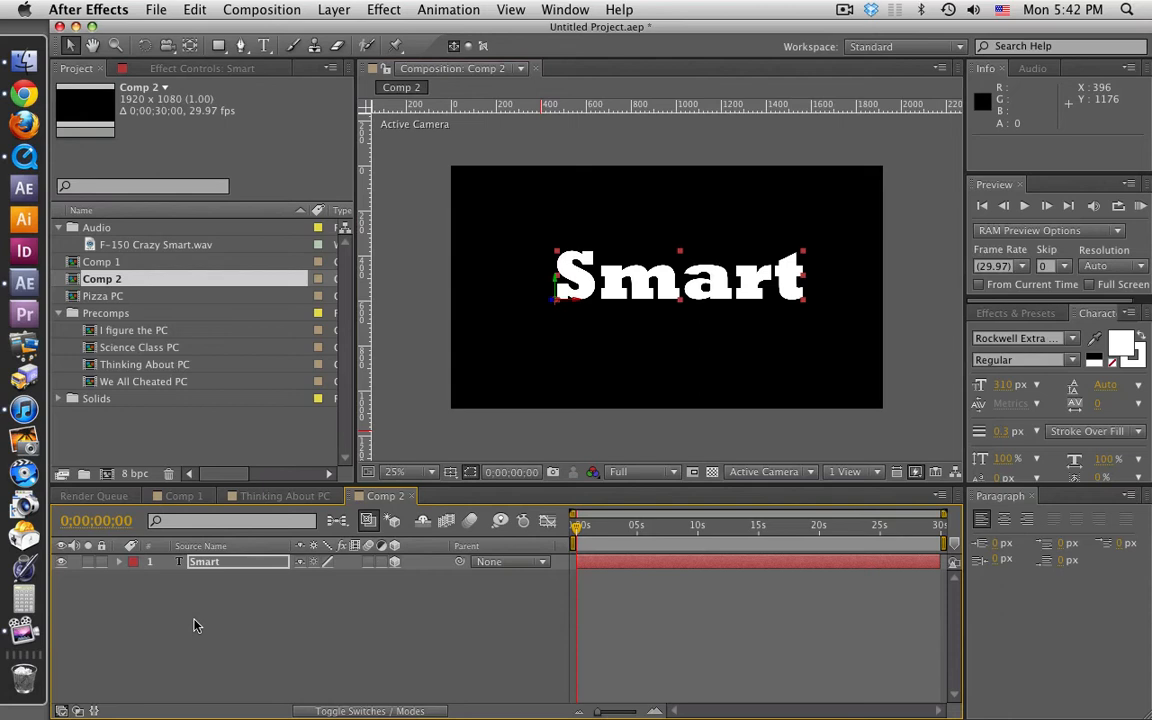
key(r)
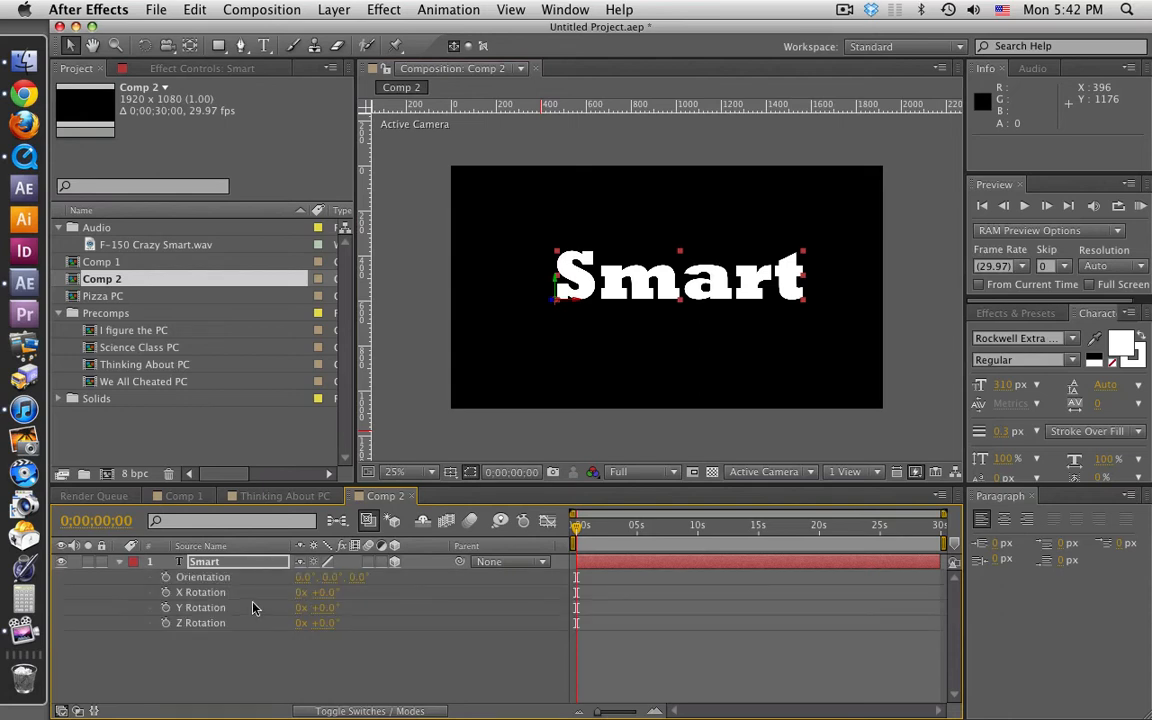
click(166, 593)
drag(580, 535, 587, 535)
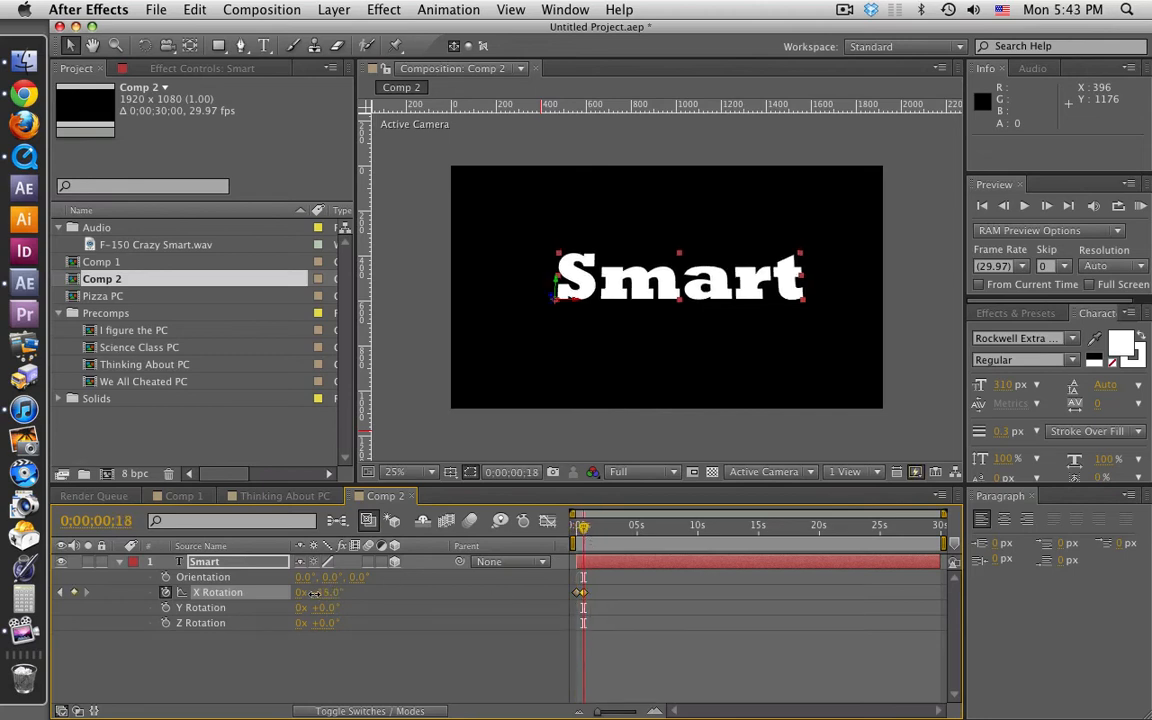
key(super+z)
click(166, 592)
click(166, 607)
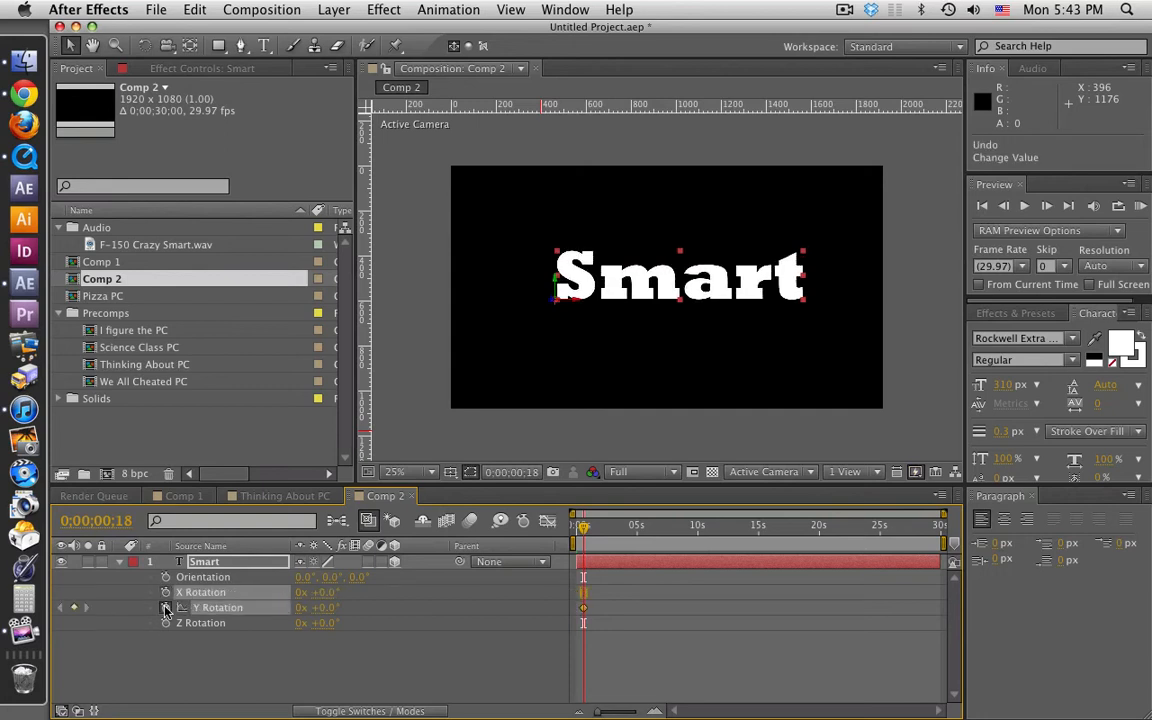
- Try rotating the Smart text around its Y axis with the original anchor point, undoing each attempt
drag(331, 616, 366, 608)
key(super+z)
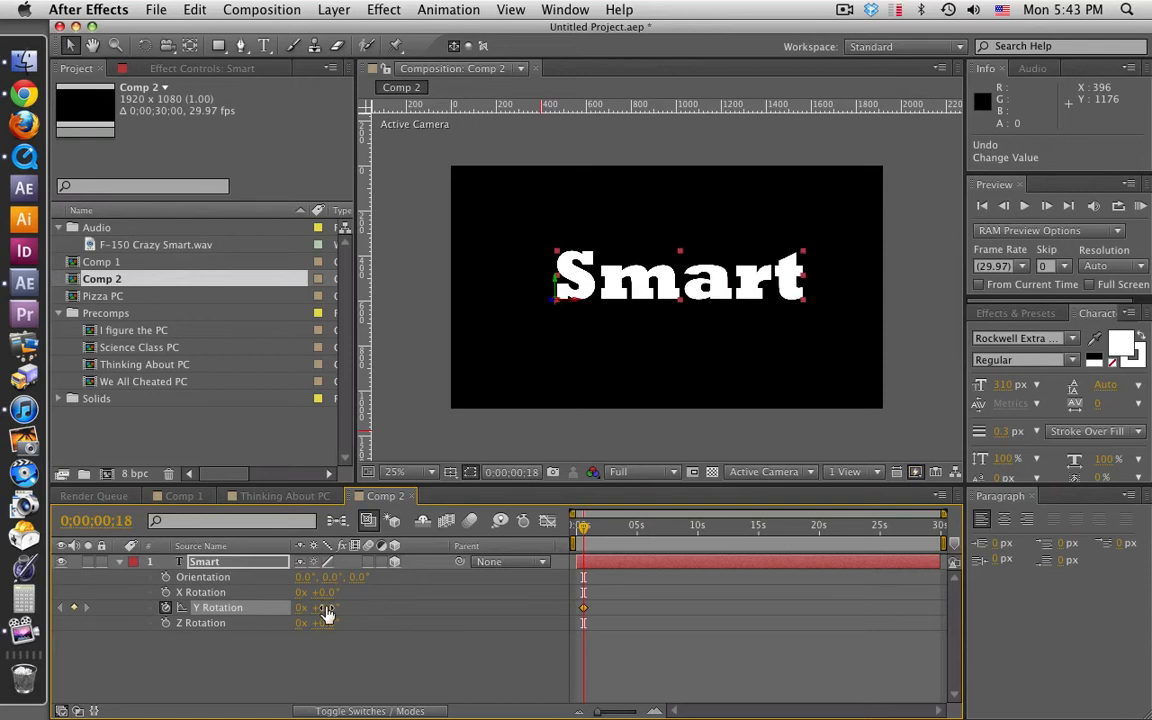
drag(327, 614, 394, 592)
key(super+z)
- Move the Smart text's anchor point to its centre and try a Y Rotation of about 61°, undoing the rotation
click(190, 45)
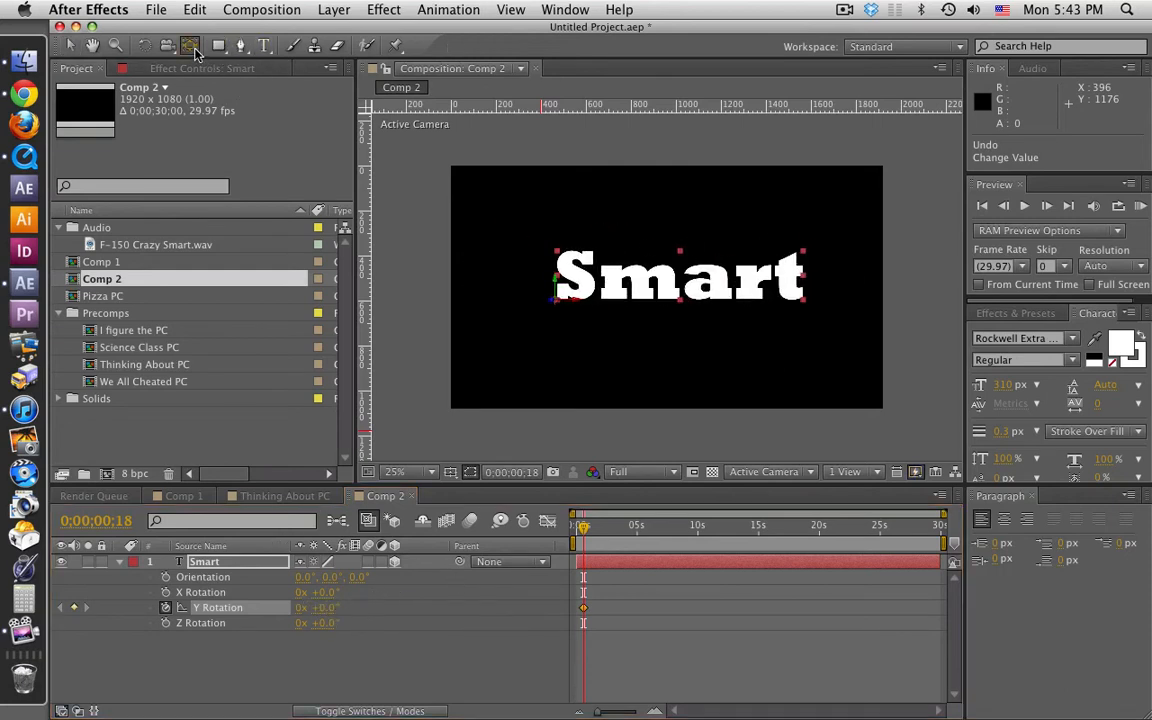
drag(563, 300, 695, 296)
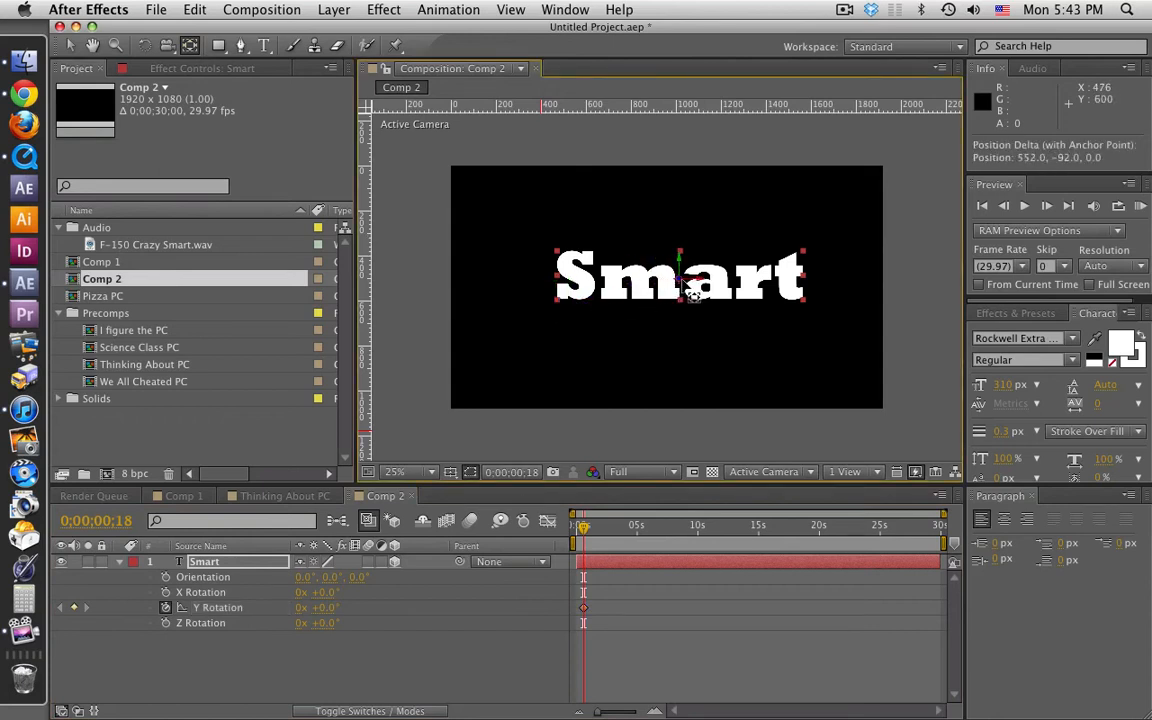
click(476, 682)
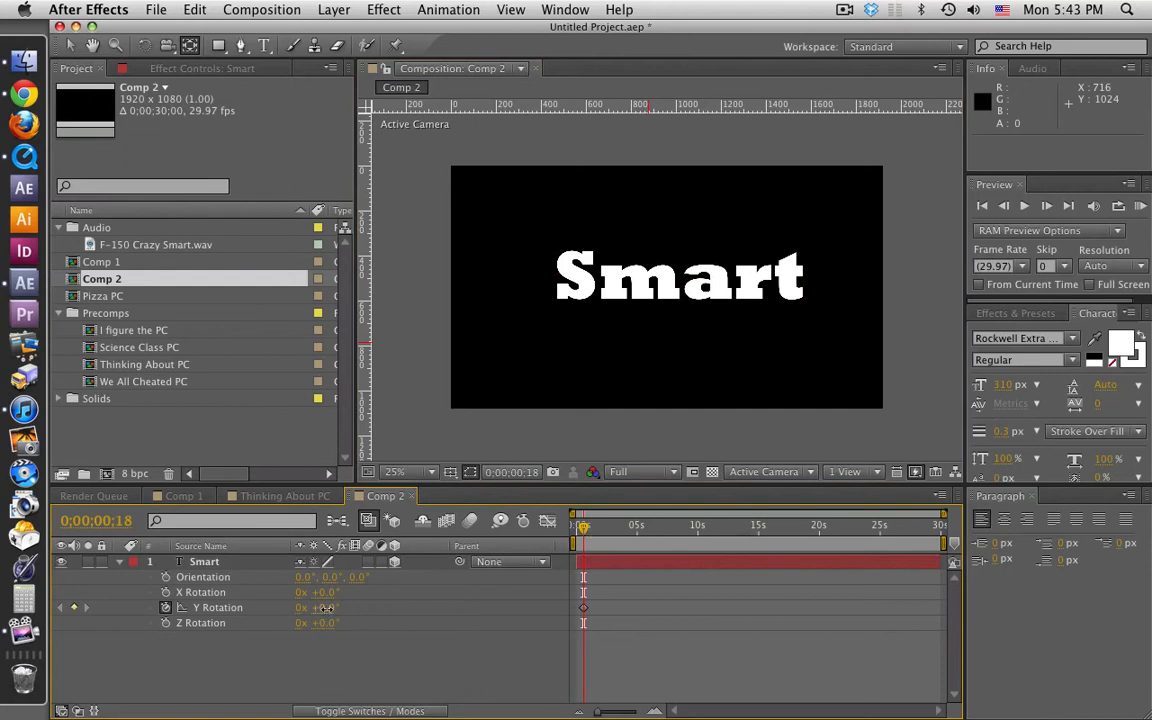
drag(326, 607, 373, 607)
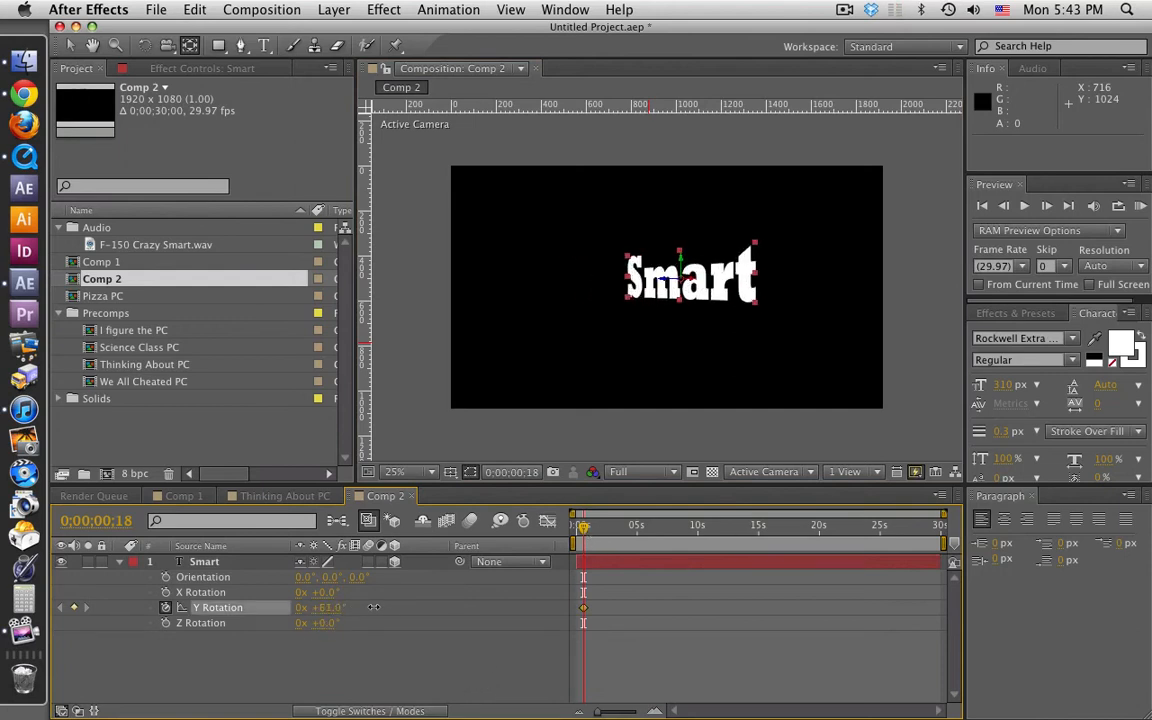
key(super+z)
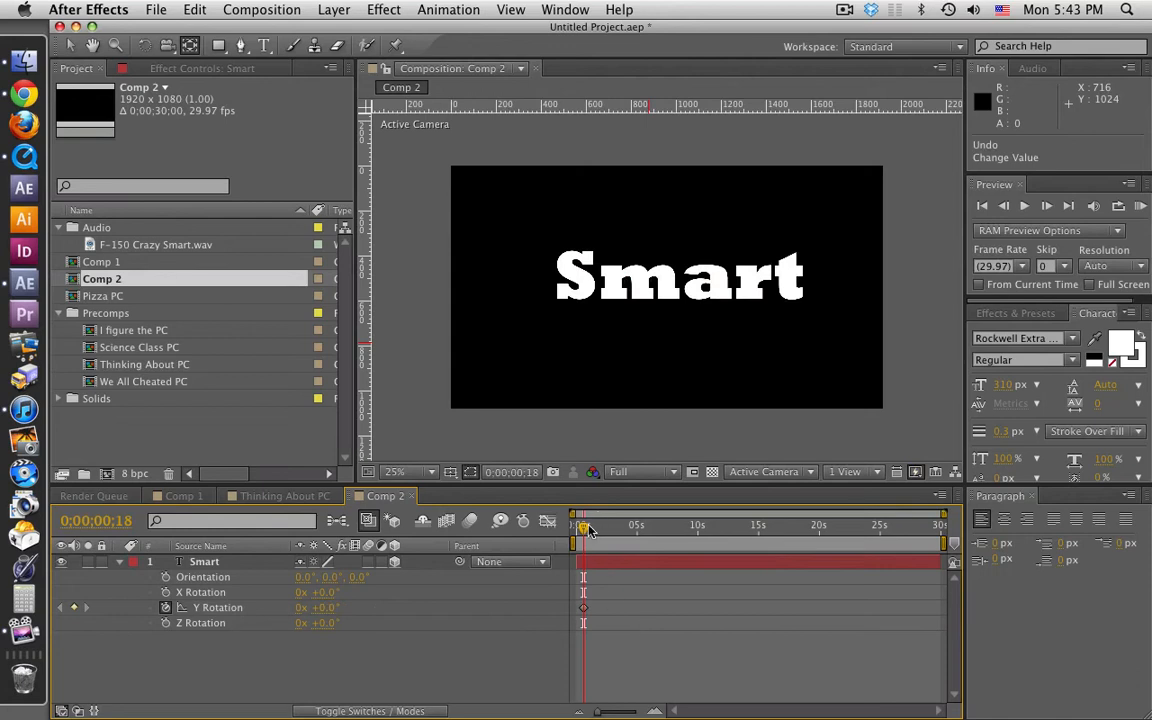
- Rotate the Smart text to 90° on Y at 0;00;01;14 and trim the layer's end to that time
drag(590, 530, 600, 530)
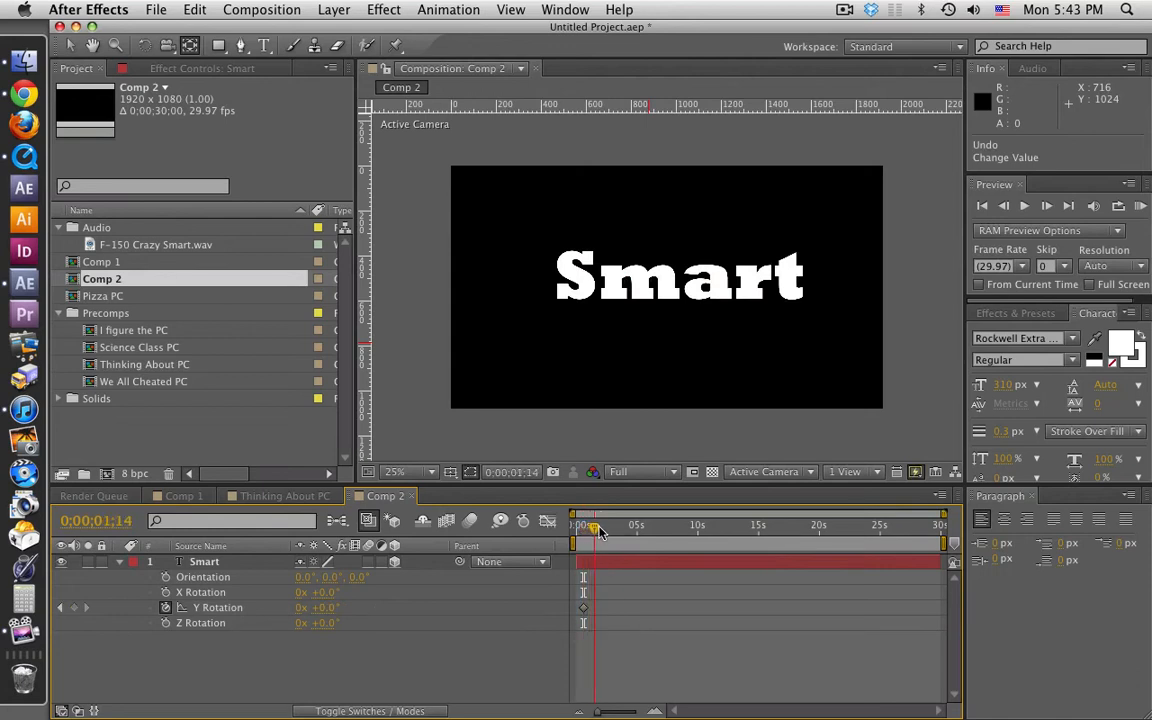
mouse_move(330, 613)
mouse_down()
mouse_move(361, 611)
mouse_move(337, 610)
mouse_up()
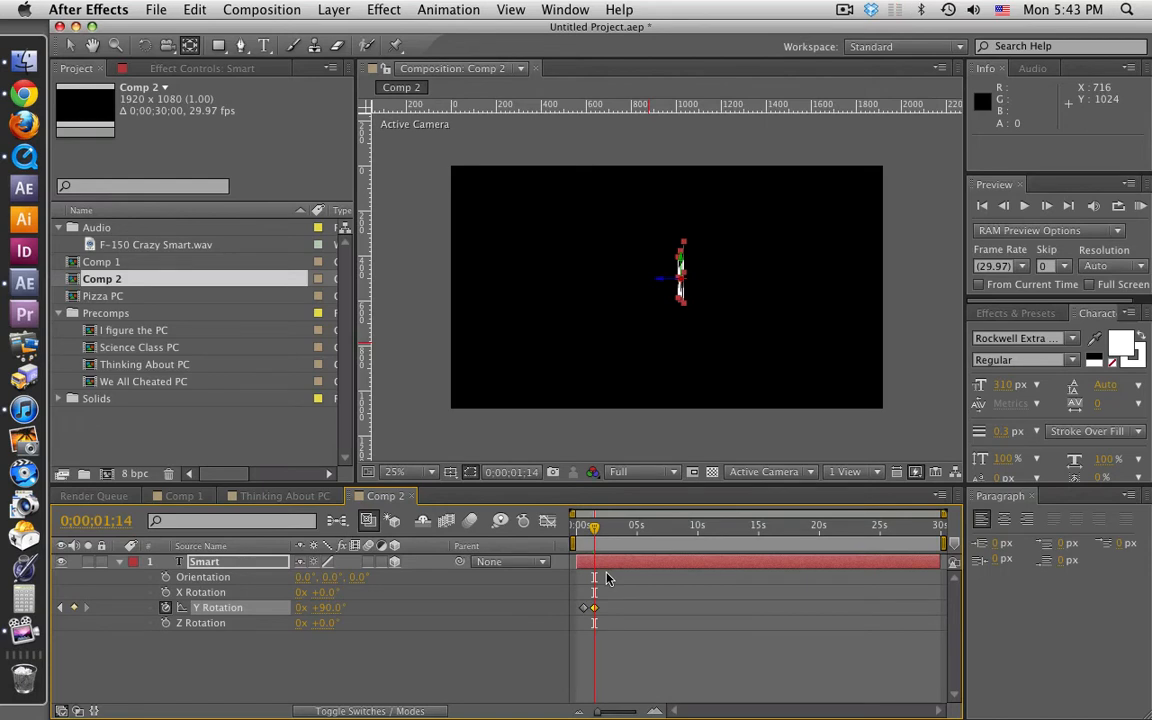
key(alt+bracketright)
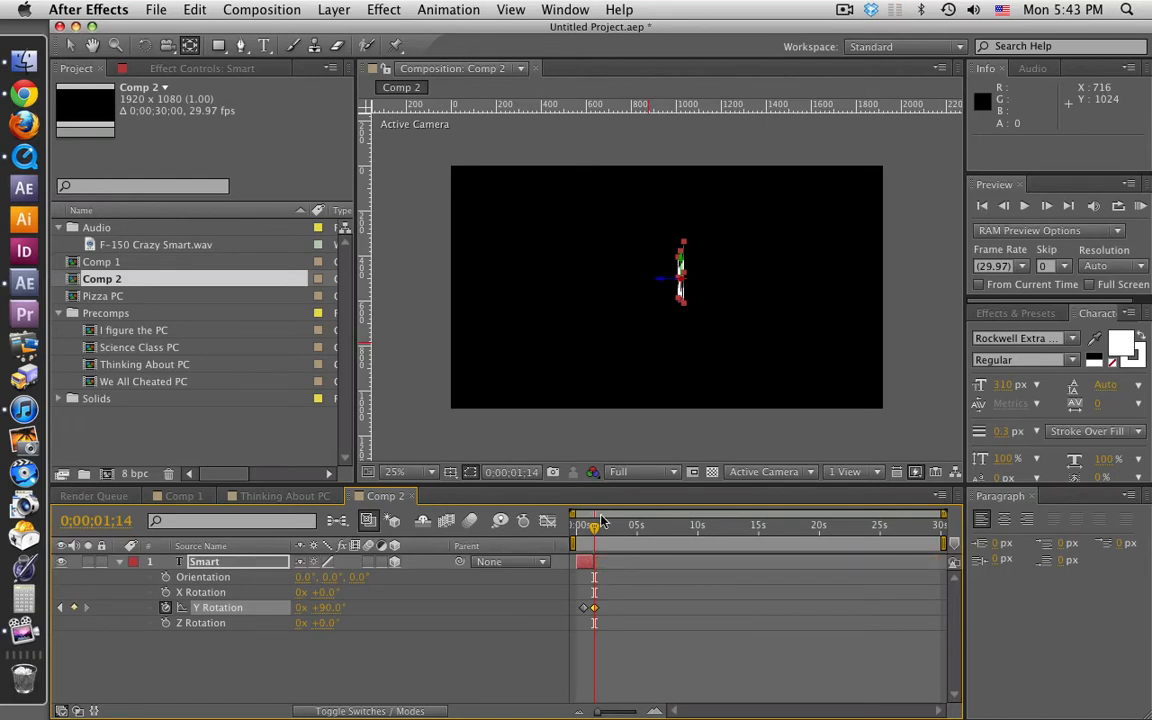
drag(600, 519, 535, 530)
key(space)
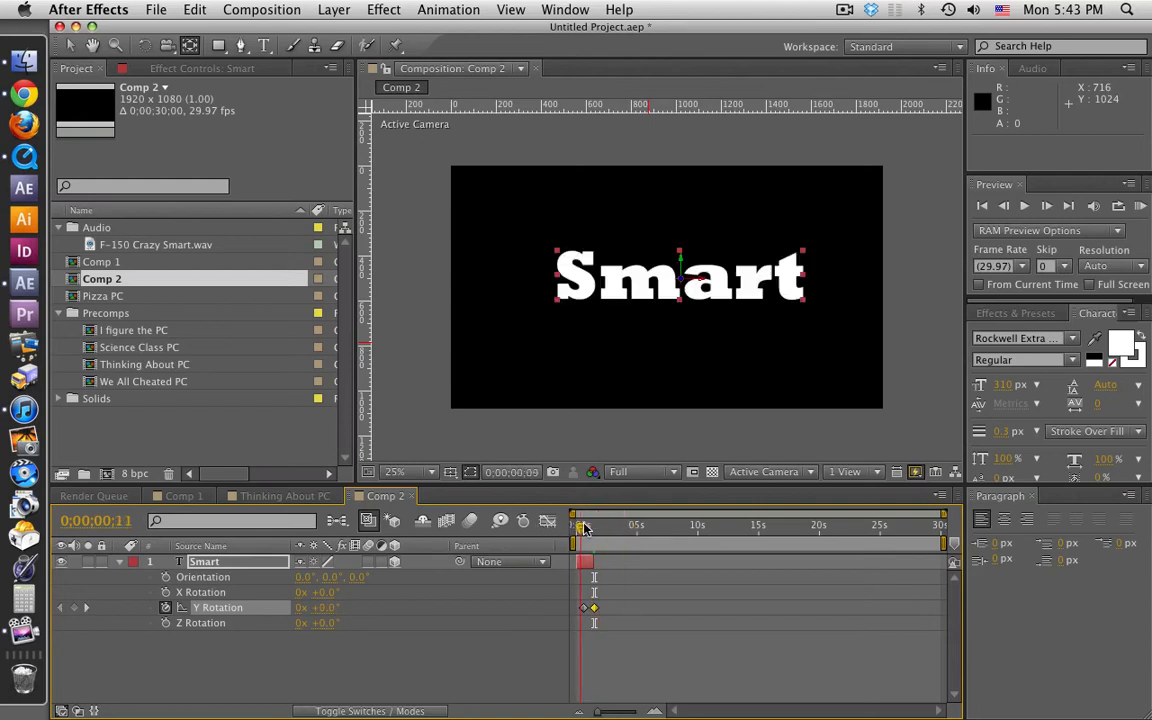
- Switch to QuickTime Player, scrub on from the CRAZY SMART brain scene in the reference video, and return to After Effects
click(24, 155)
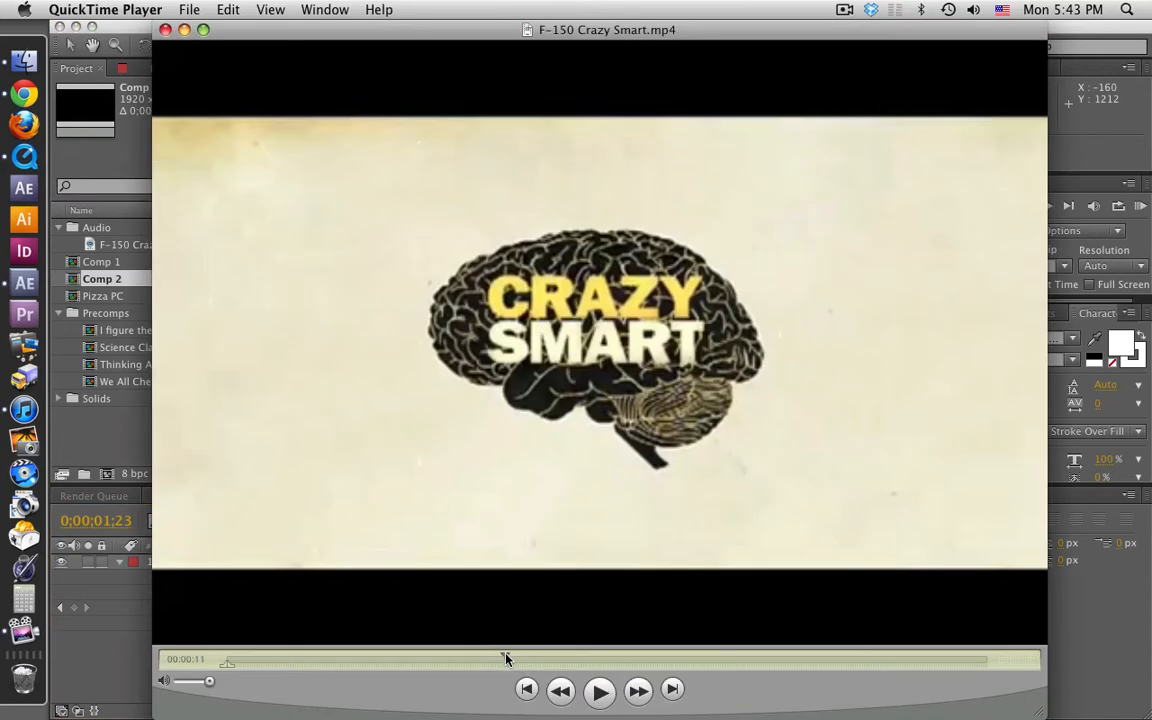
drag(506, 658, 541, 660)
key(super+w)
click(109, 677)
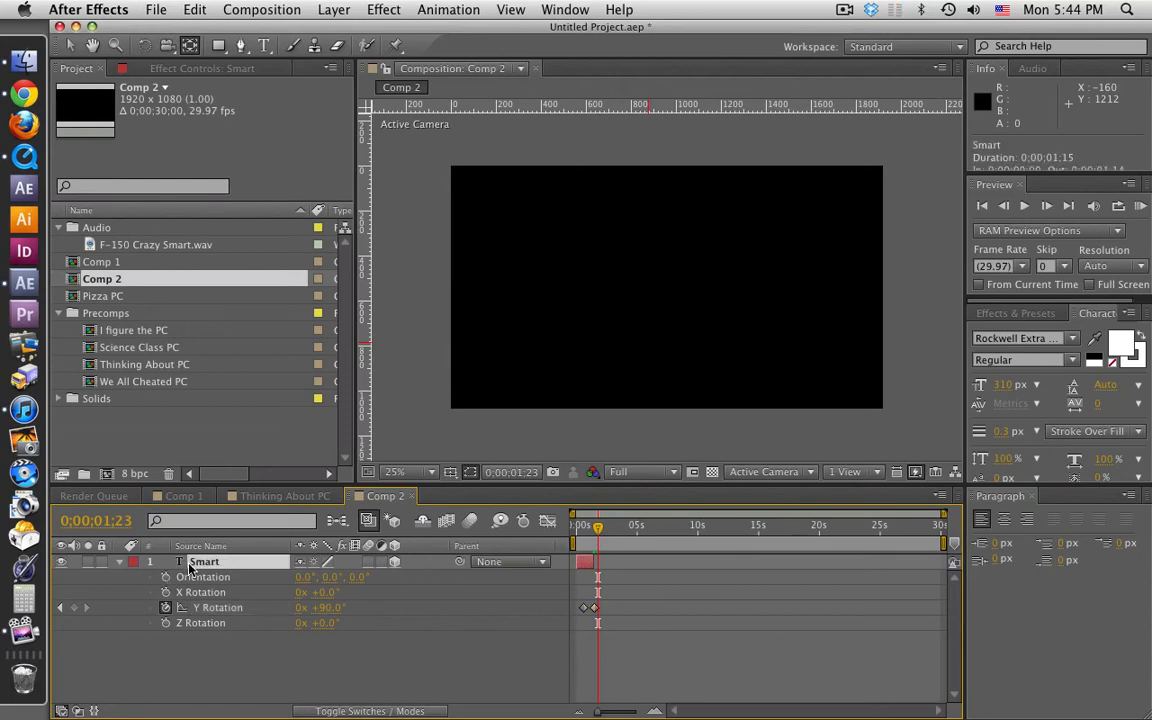
- Delete the Smart layer and add the white text FUEL near the centre of Comp 2 at 496, 592
key(Delete)
click(264, 45)
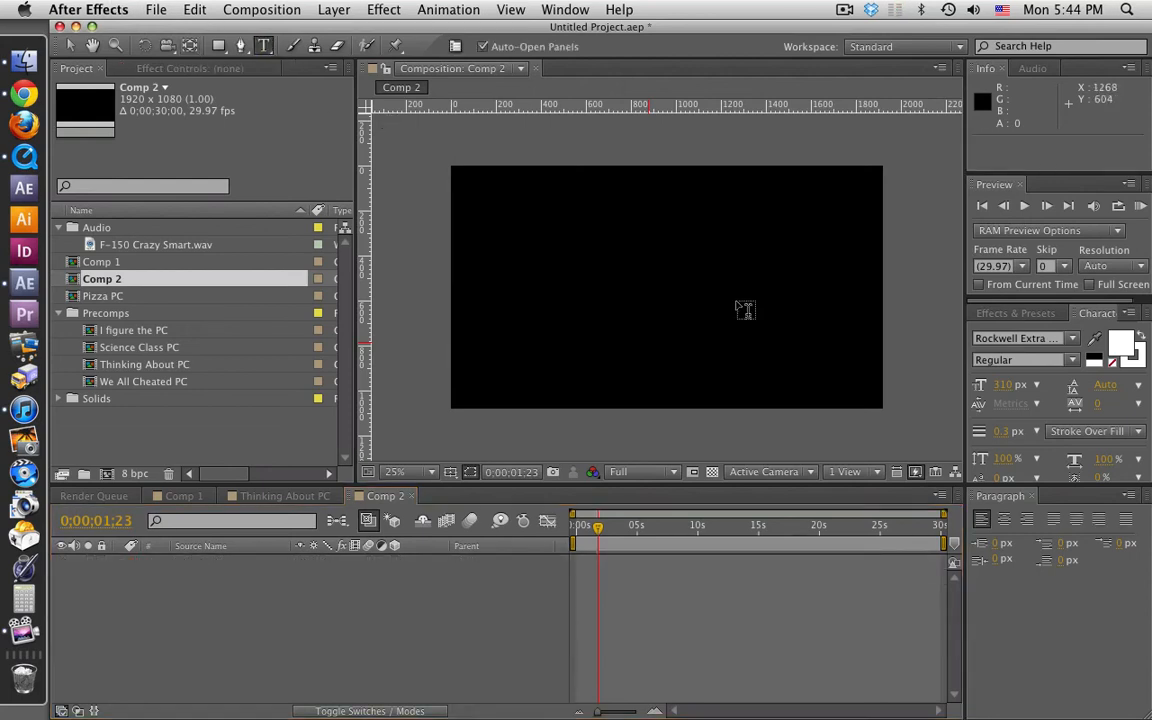
click(553, 266)
text(FUEL)
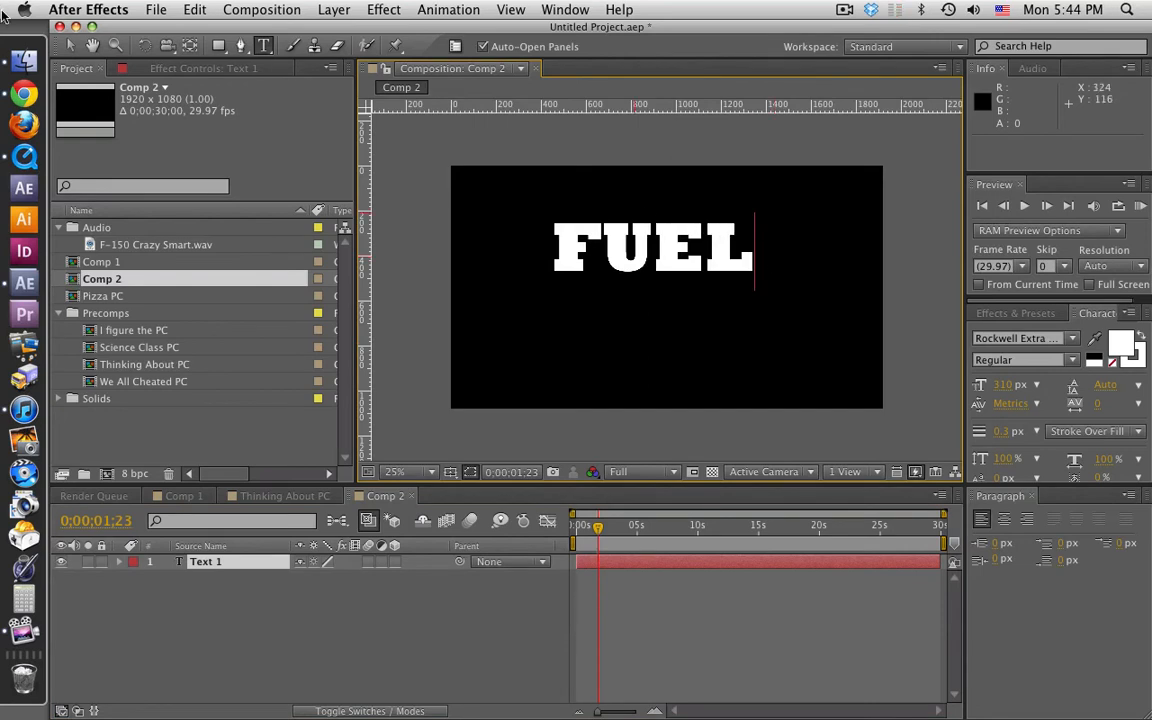
click(70, 45)
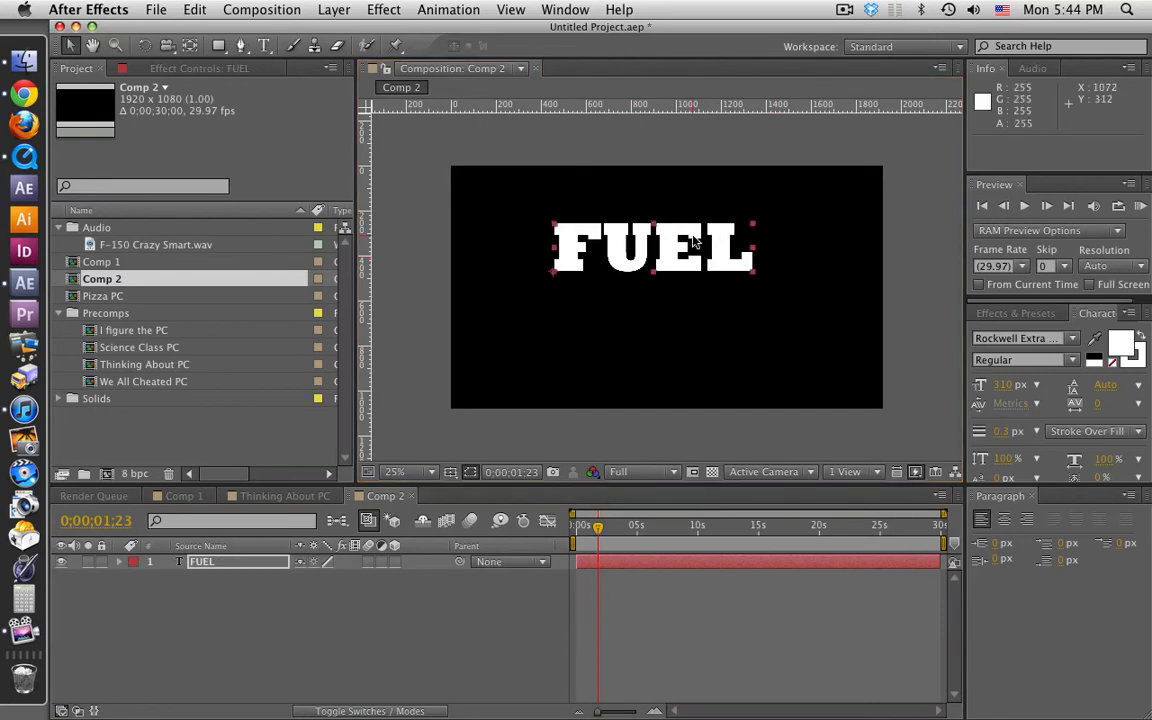
drag(640, 224, 650, 248)
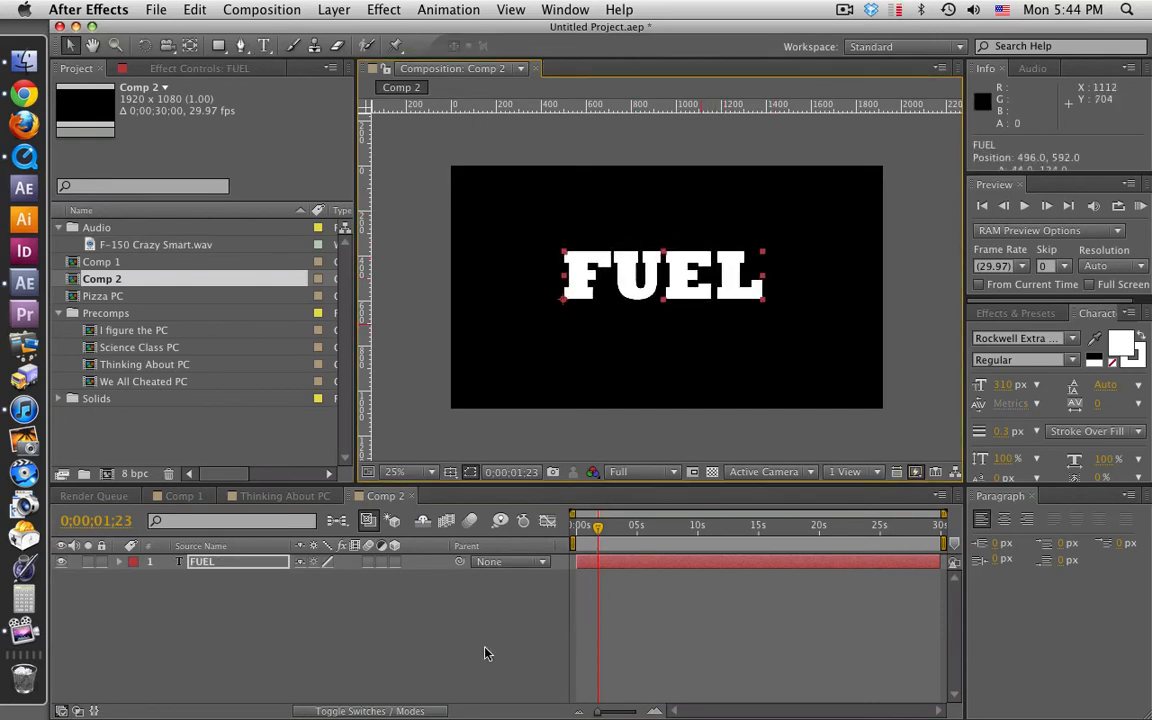
click(502, 628)
- Draw a closed 13-vertex mask with a wavy upper edge on the FUEL layer, just below the letters, using the Pen tool
click(209, 567)
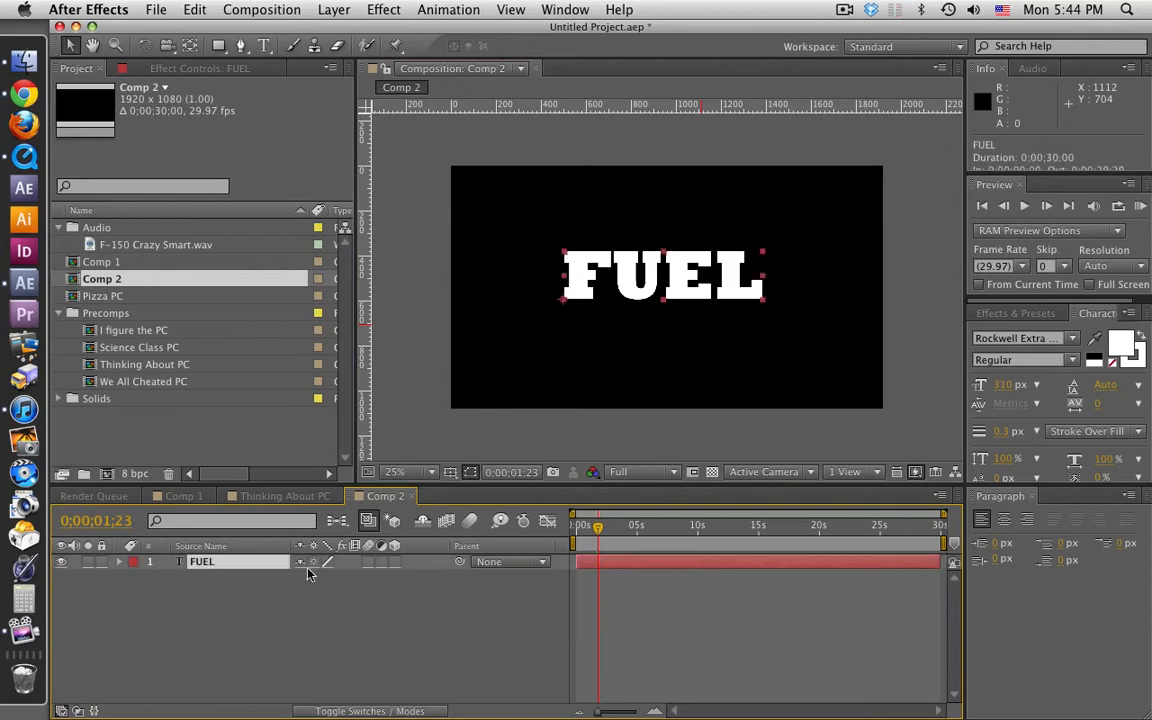
click(240, 45)
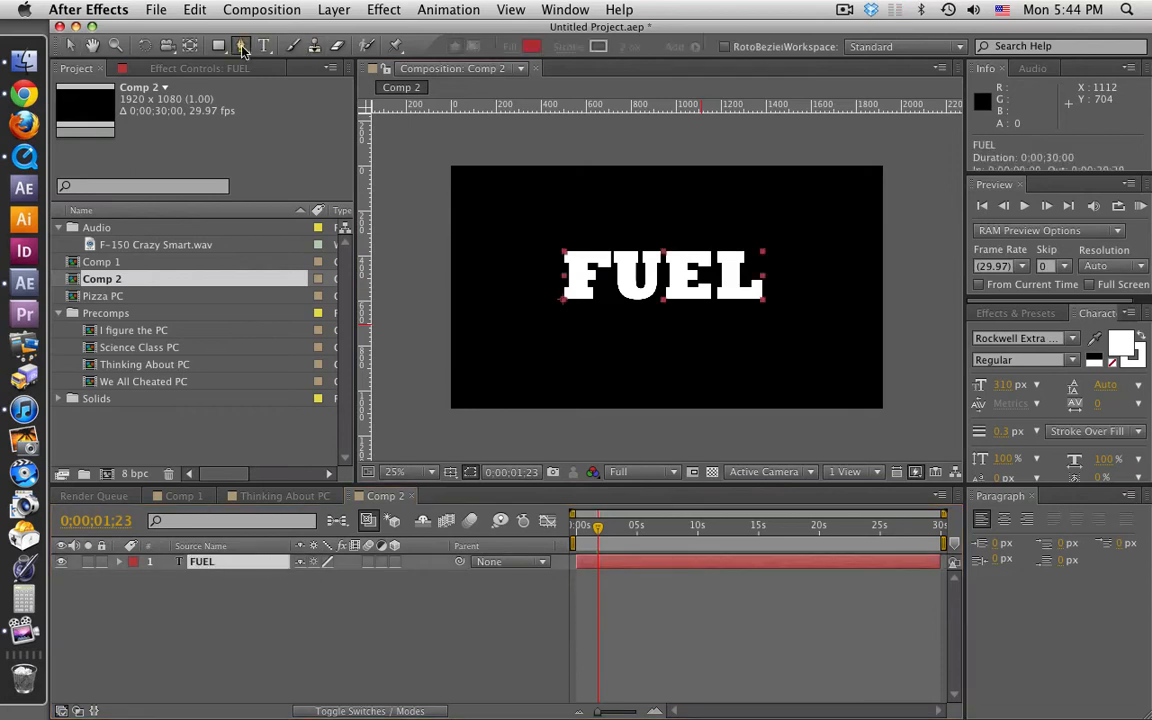
click(536, 342)
click(785, 339)
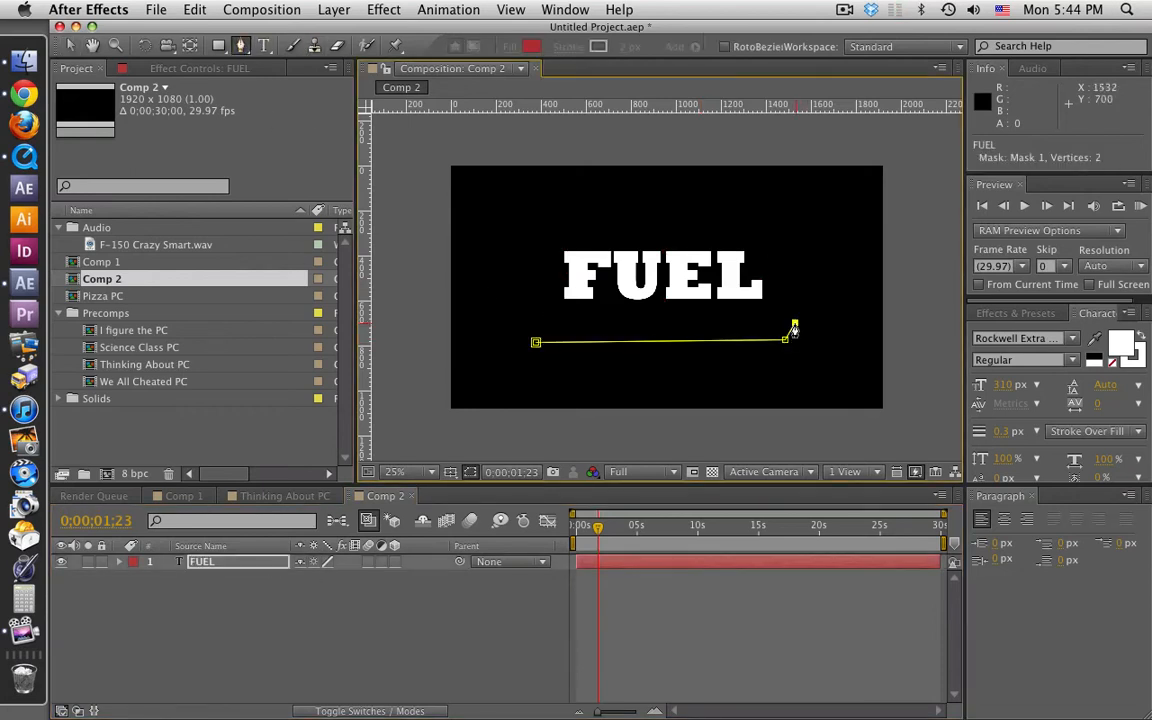
click(765, 323)
click(745, 327)
click(725, 322)
click(709, 325)
click(690, 326)
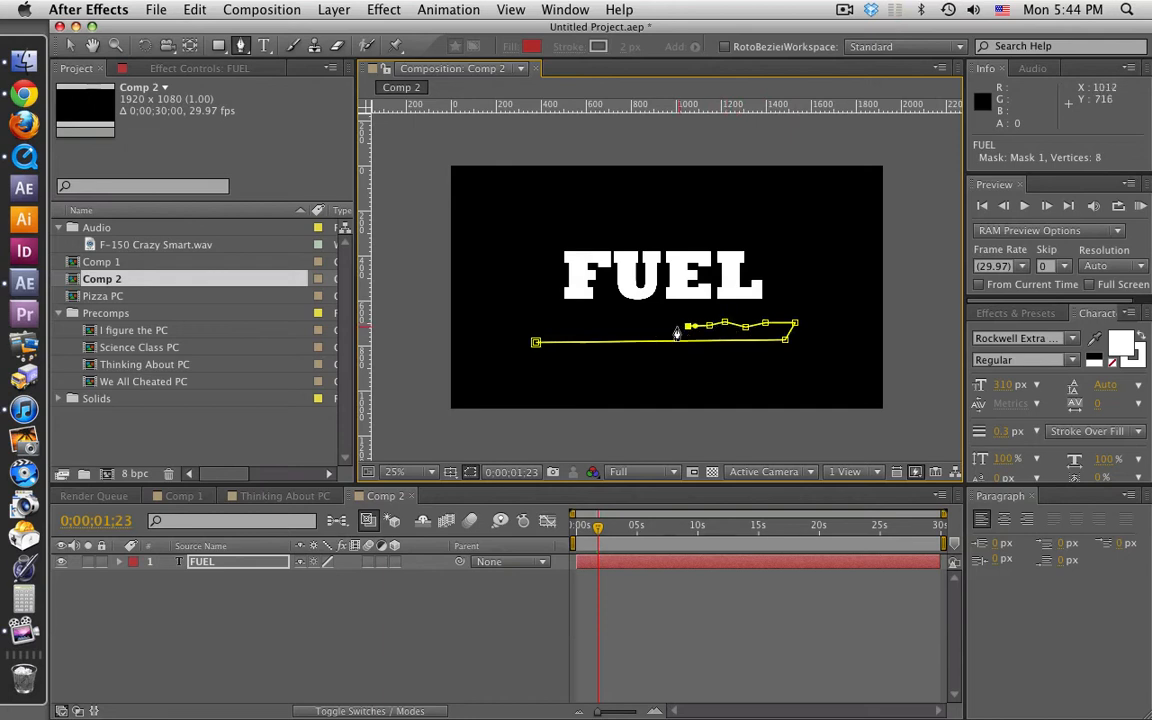
click(653, 327)
click(626, 321)
key(super+z)
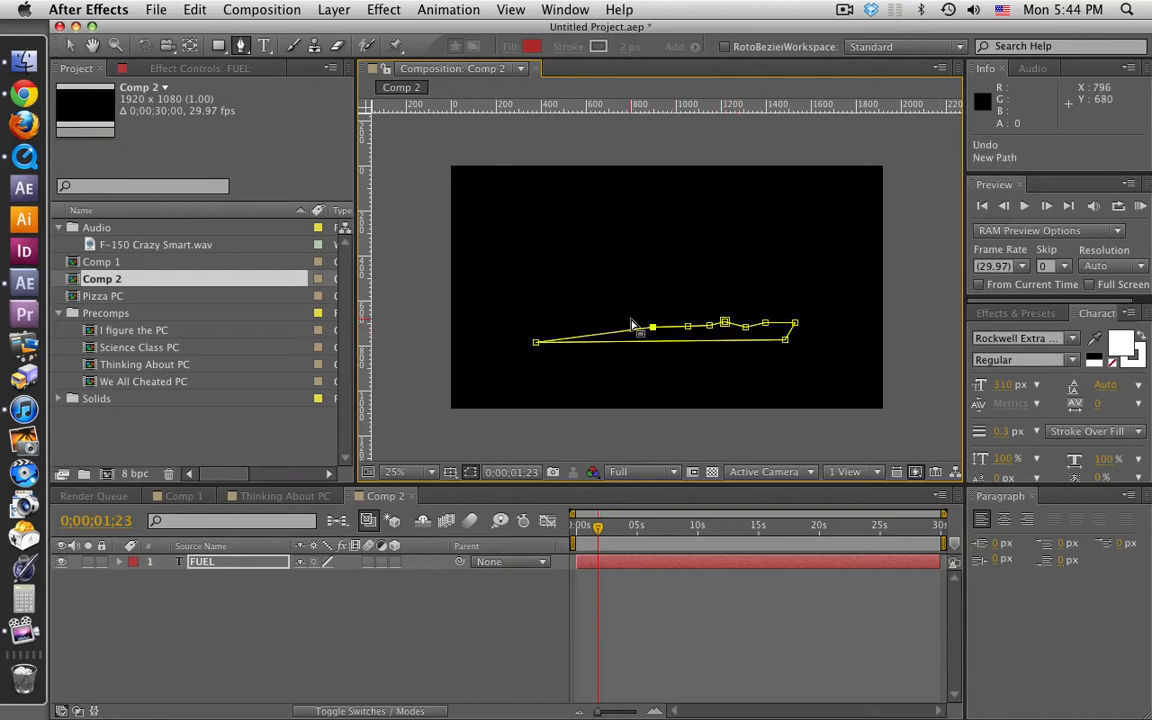
click(624, 318)
click(607, 322)
click(581, 321)
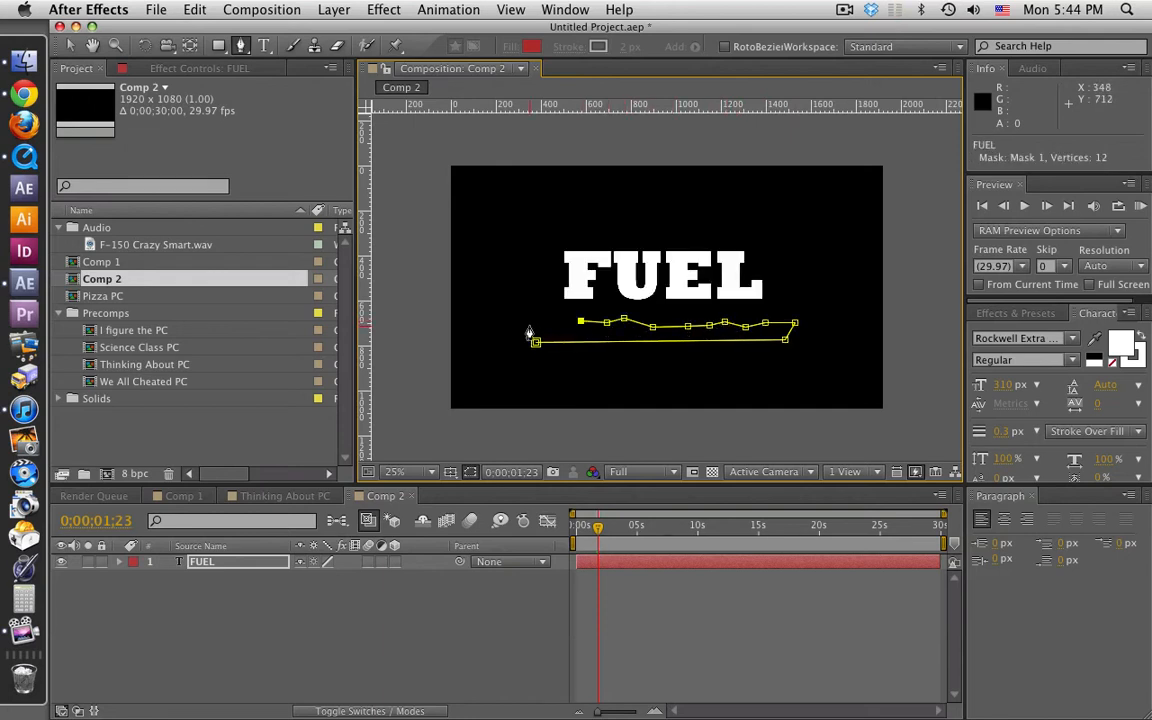
click(536, 323)
click(536, 342)
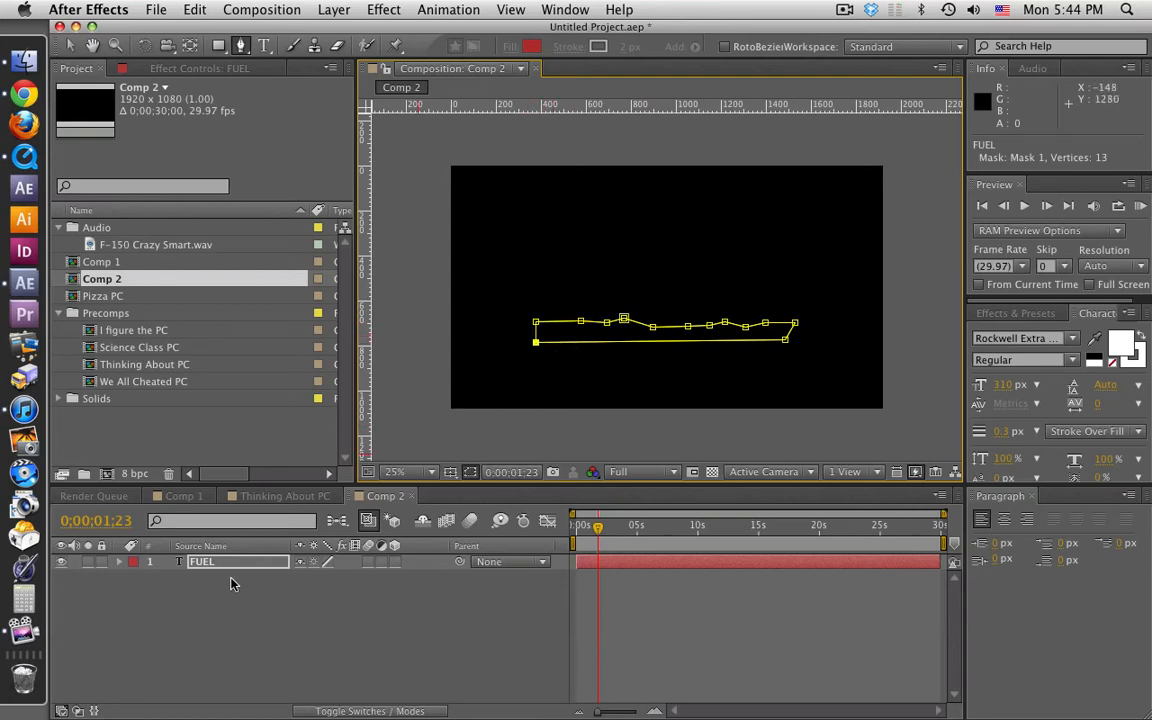
- Reveal Mask 1's properties on the FUEL layer and set a Mask Path keyframe at 0;00;01;23
click(119, 562)
click(135, 577)
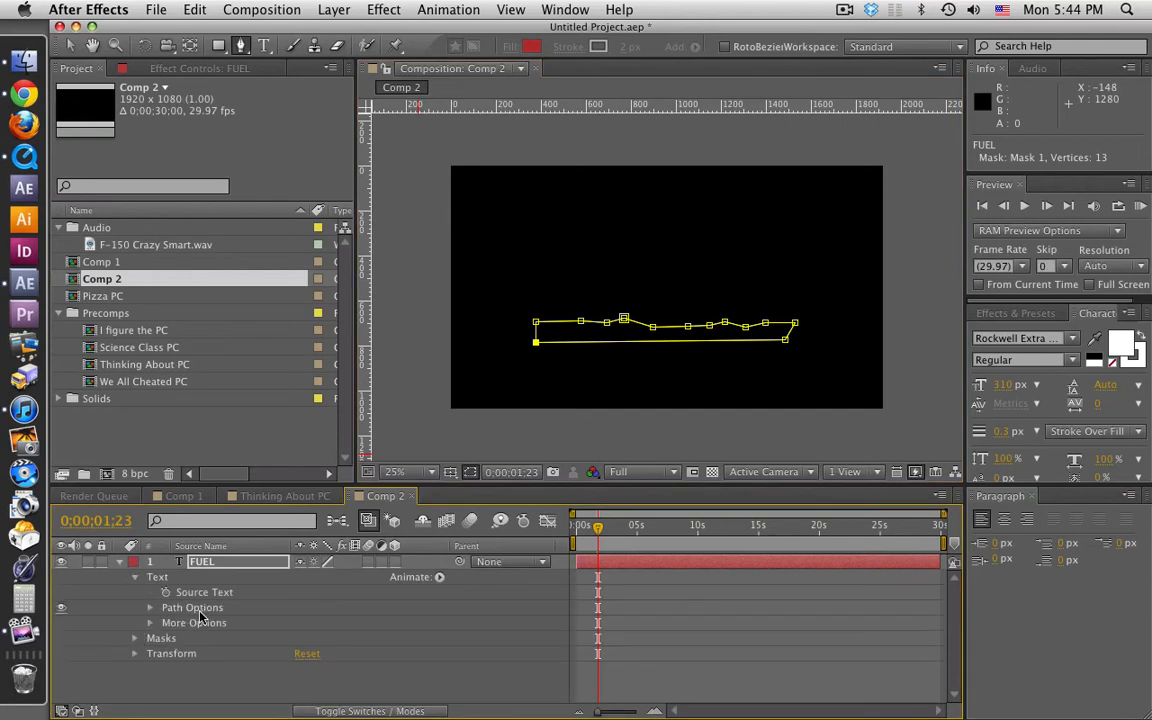
click(149, 612)
click(149, 609)
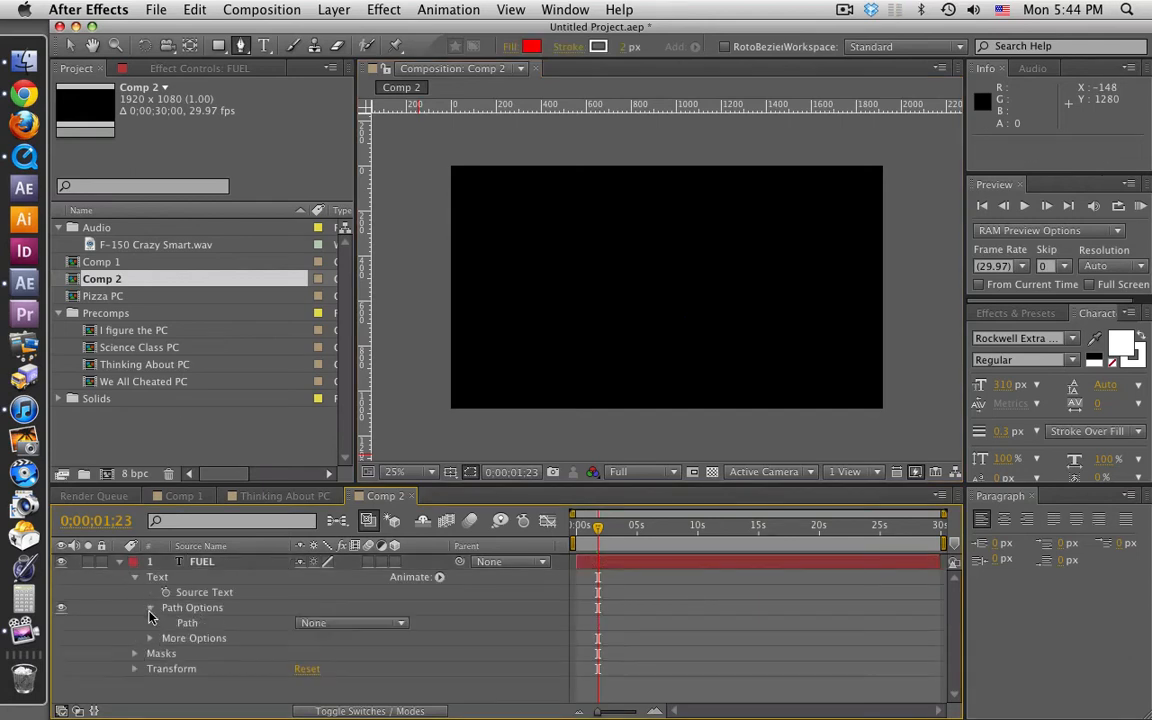
click(149, 609)
click(136, 638)
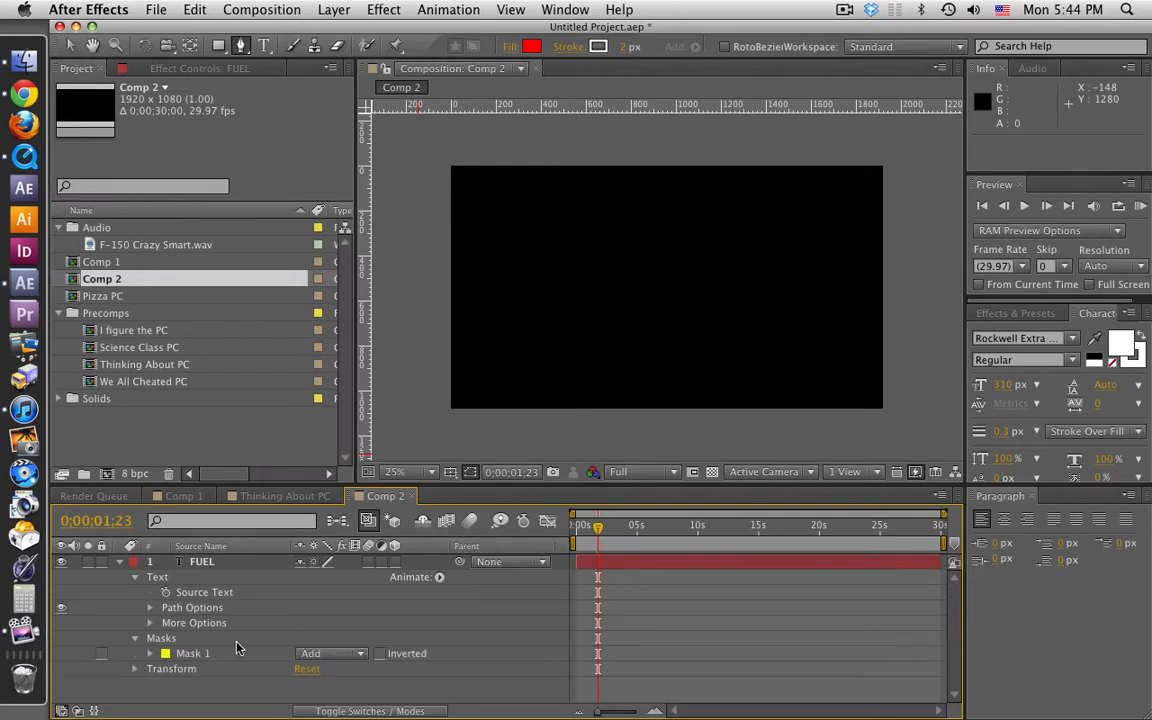
click(150, 651)
scroll(249, 679, down, 1)
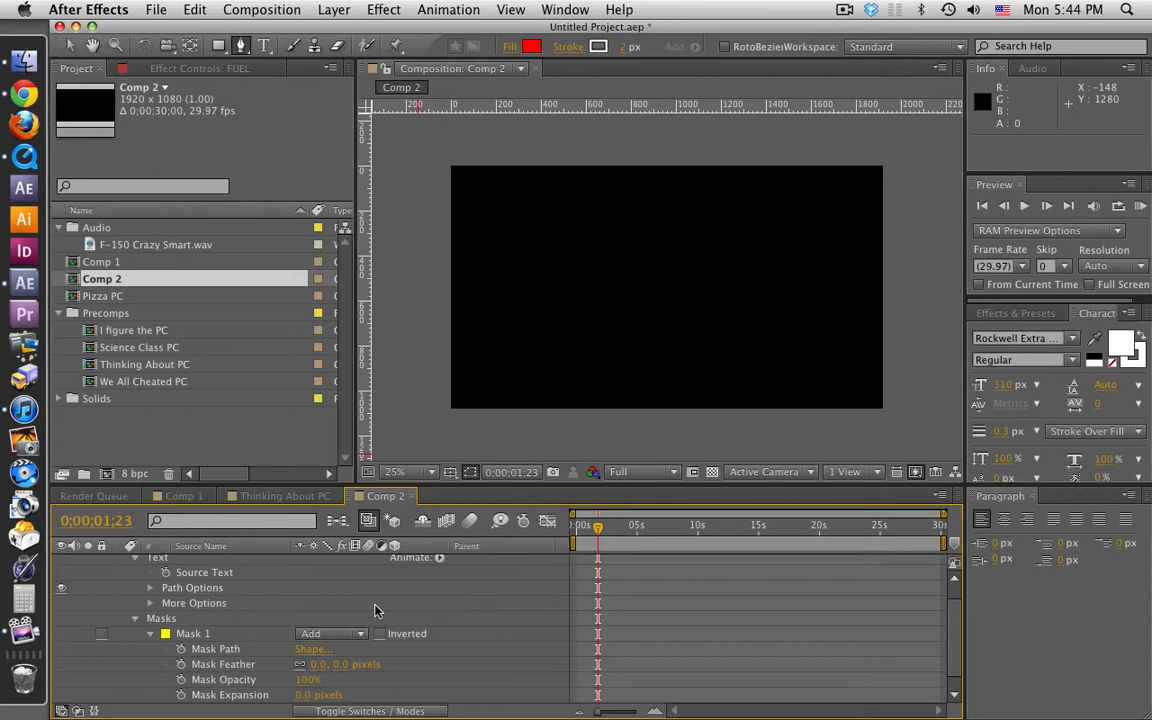
click(215, 649)
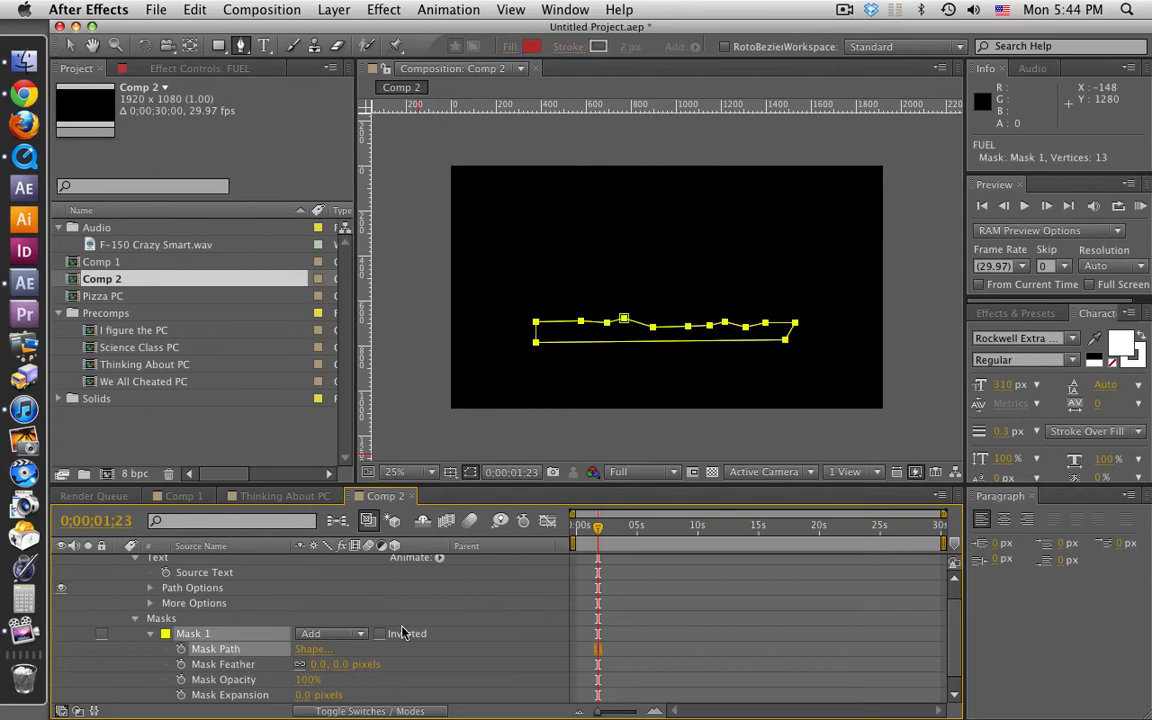
click(181, 649)
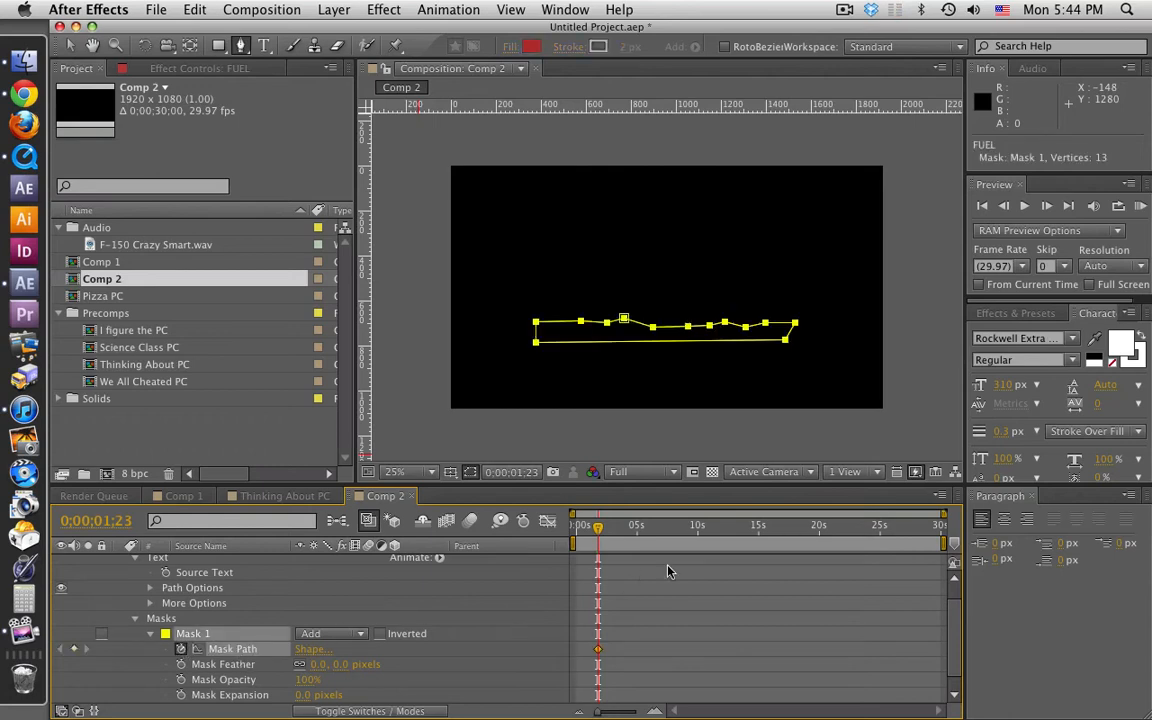
- At 0;00;02;29, reshape the mask's upper edge into uneven waves reaching the base of the FUEL letters
drag(601, 533, 612, 528)
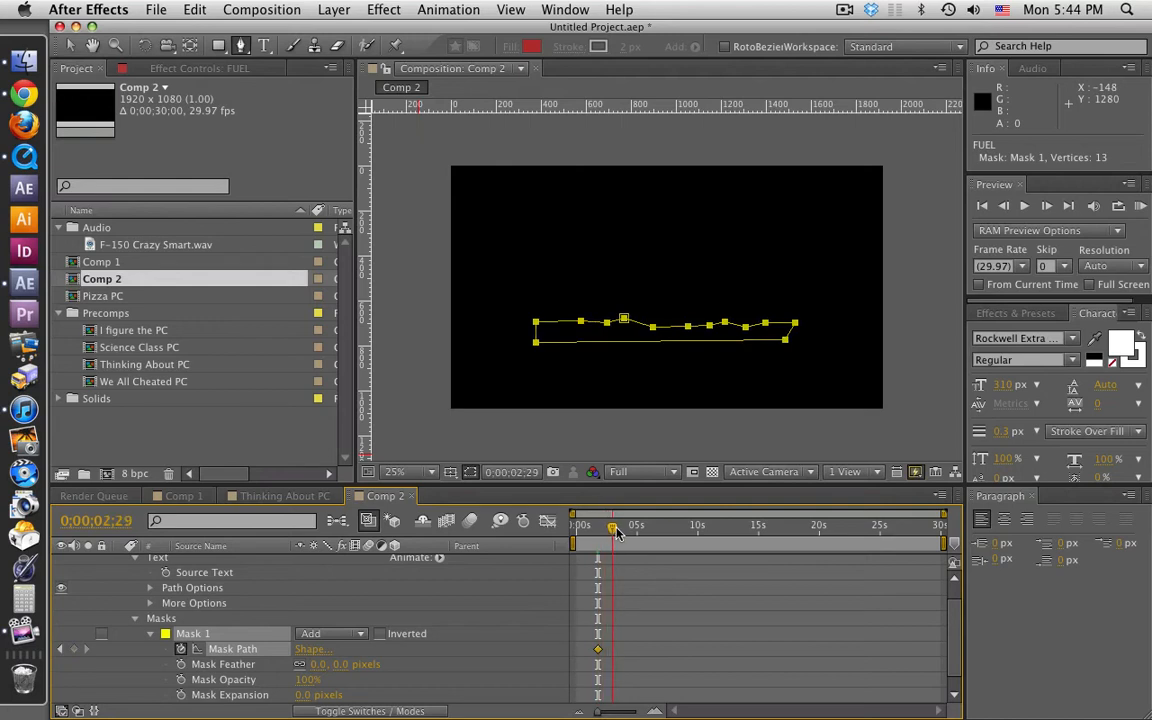
click(68, 46)
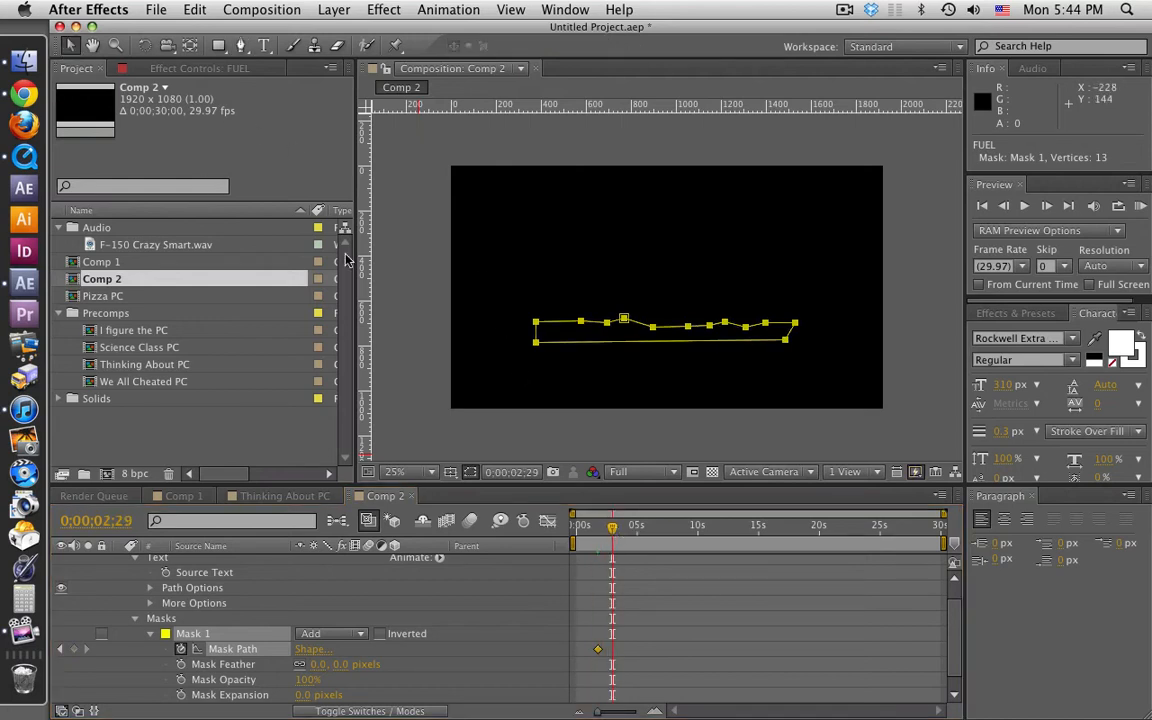
double_click(537, 320)
click(490, 291)
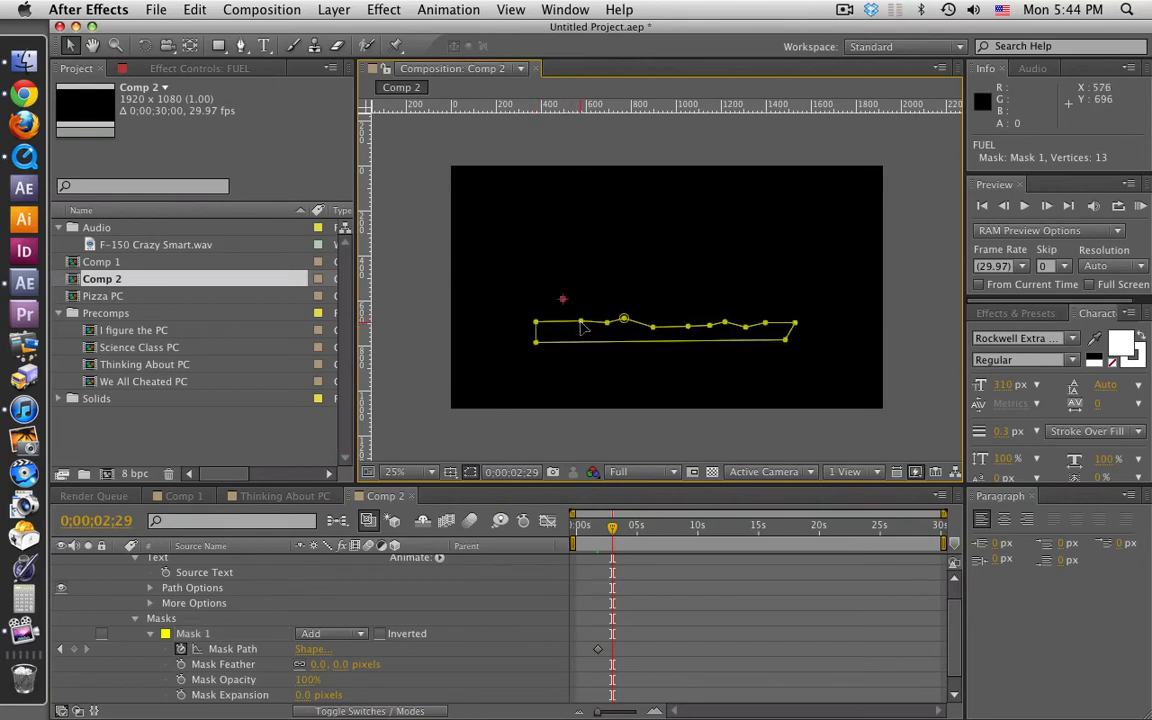
drag(581, 322, 630, 302)
drag(536, 322, 568, 295)
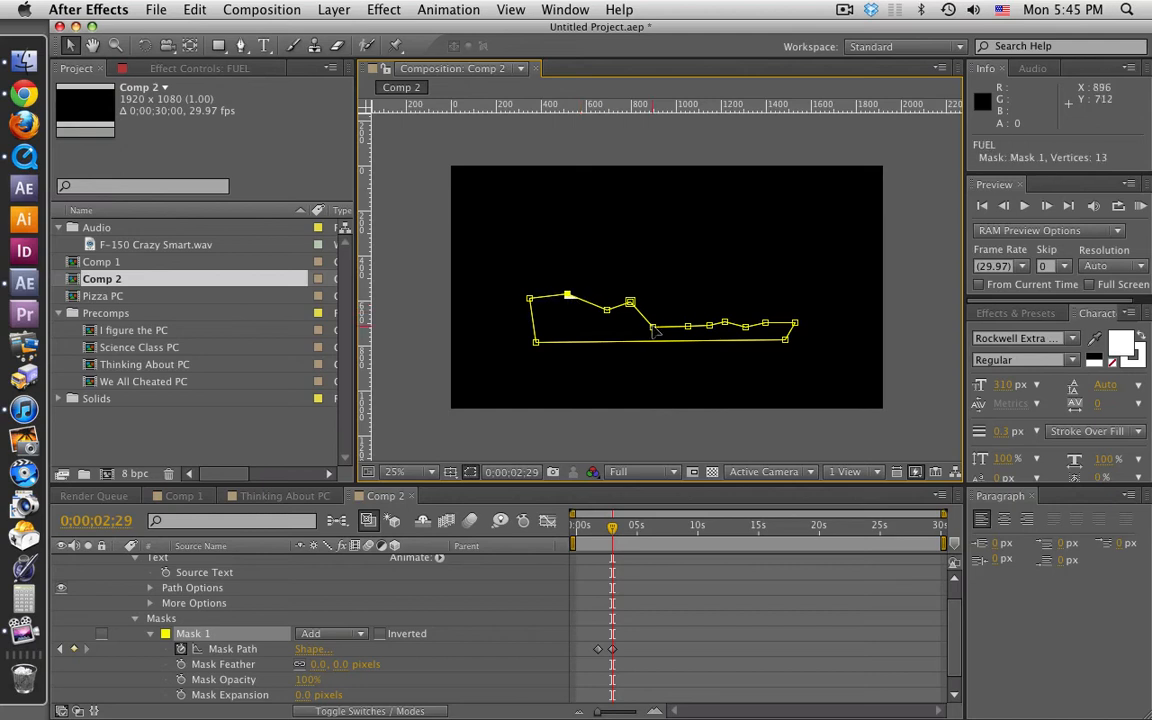
drag(653, 328, 762, 293)
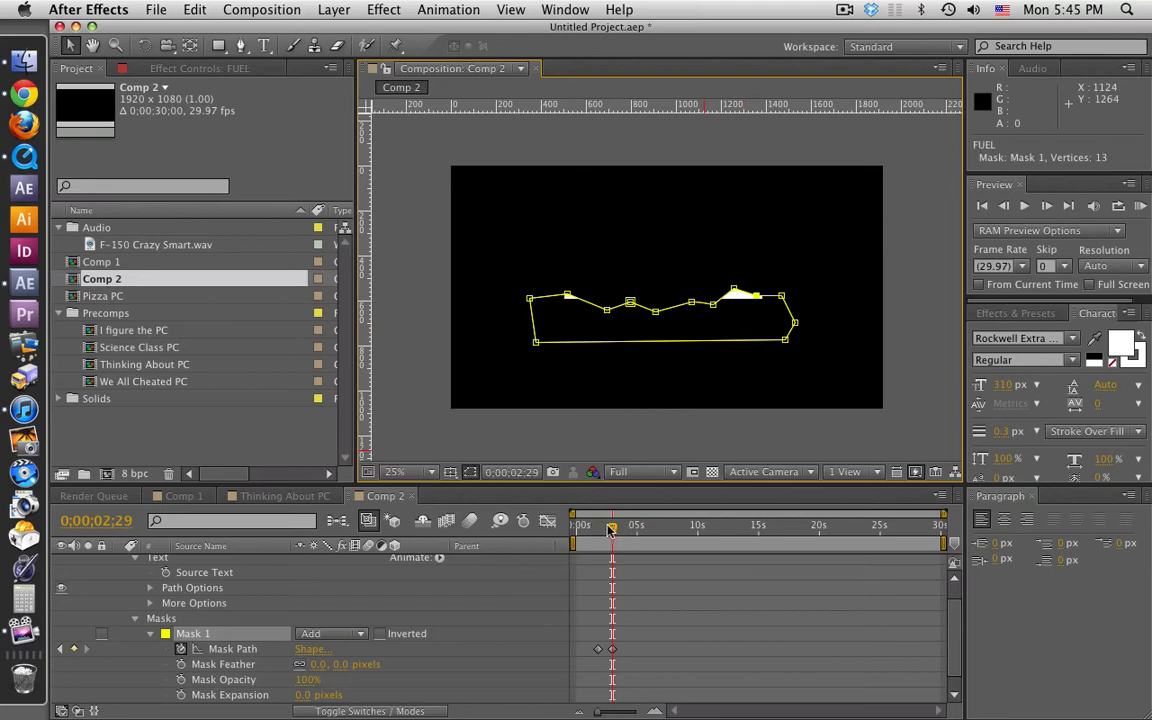
- At 0;00;03;26, raise the mask's wavy upper edge and both its end corners to about mid-height of the letters
drag(611, 530, 621, 534)
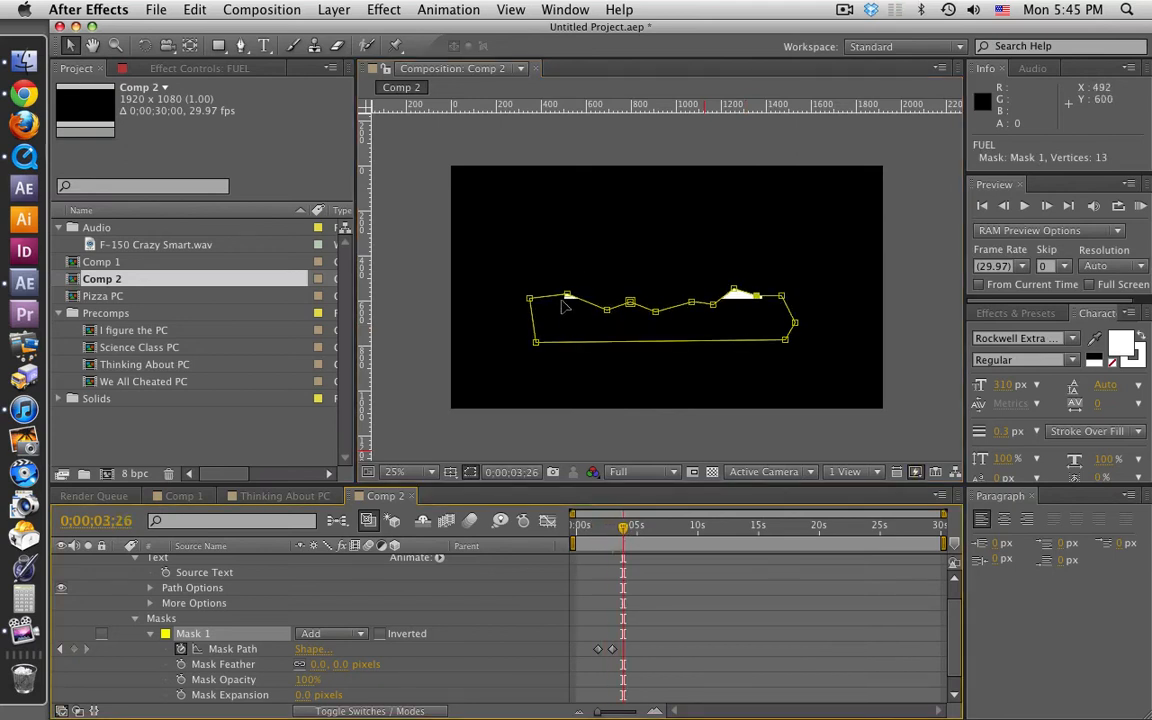
drag(568, 295, 733, 289)
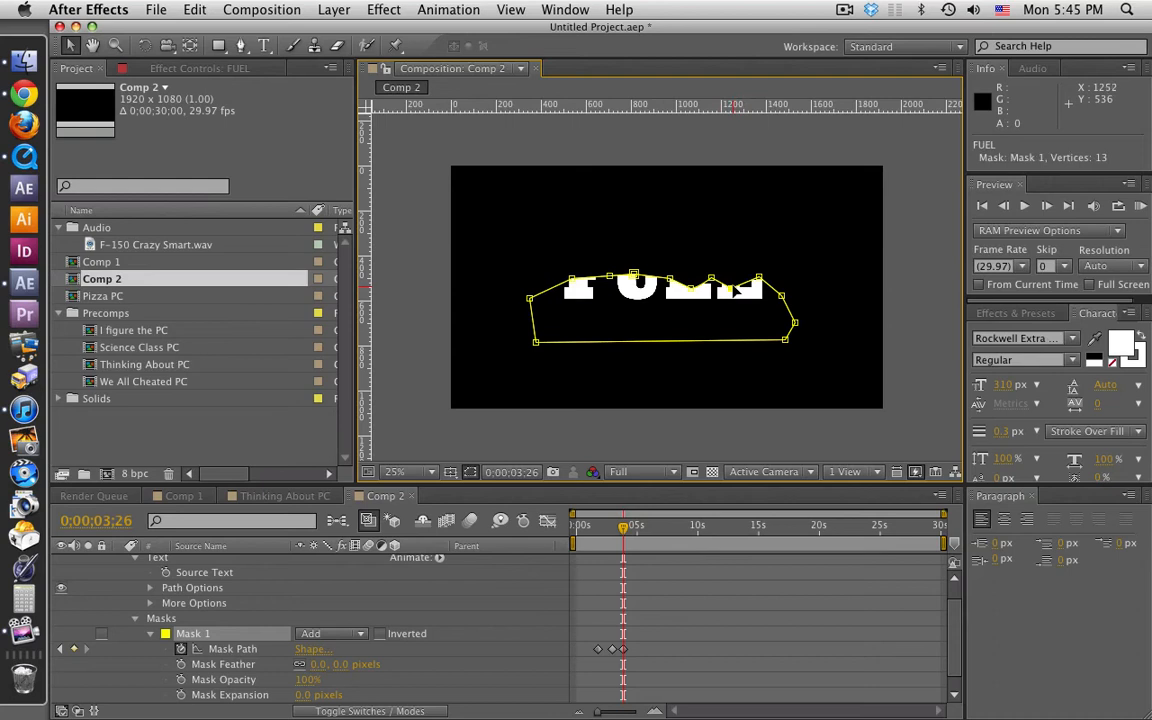
click(692, 287)
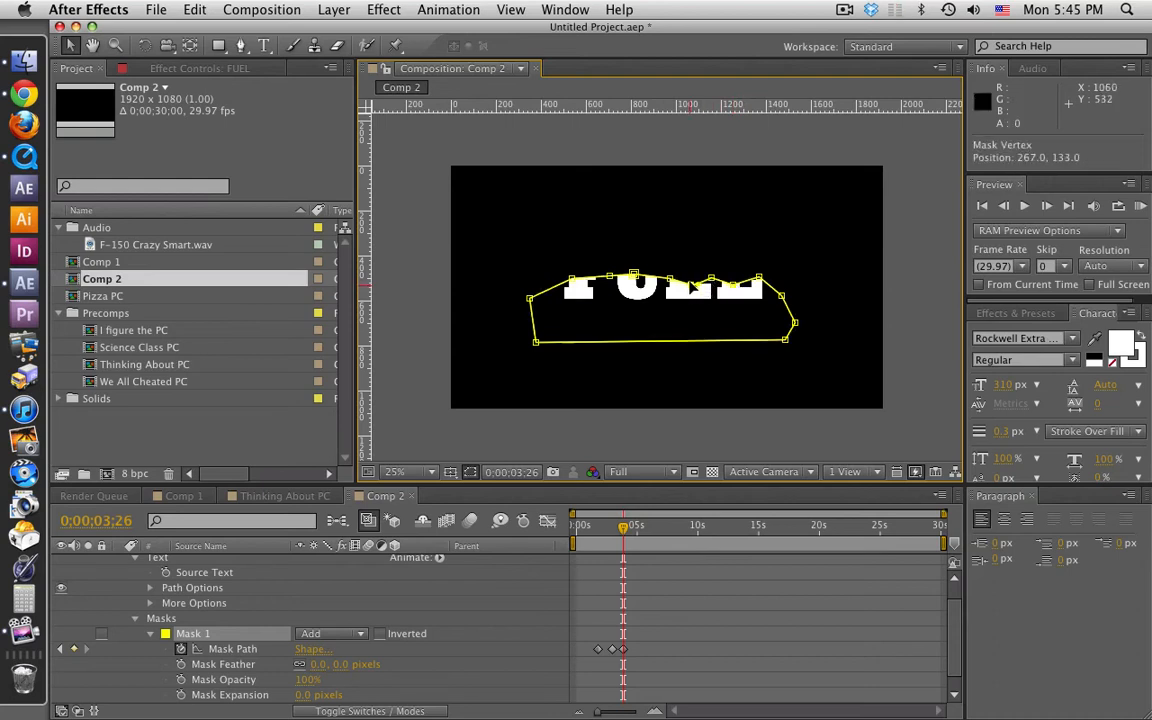
drag(529, 300, 535, 272)
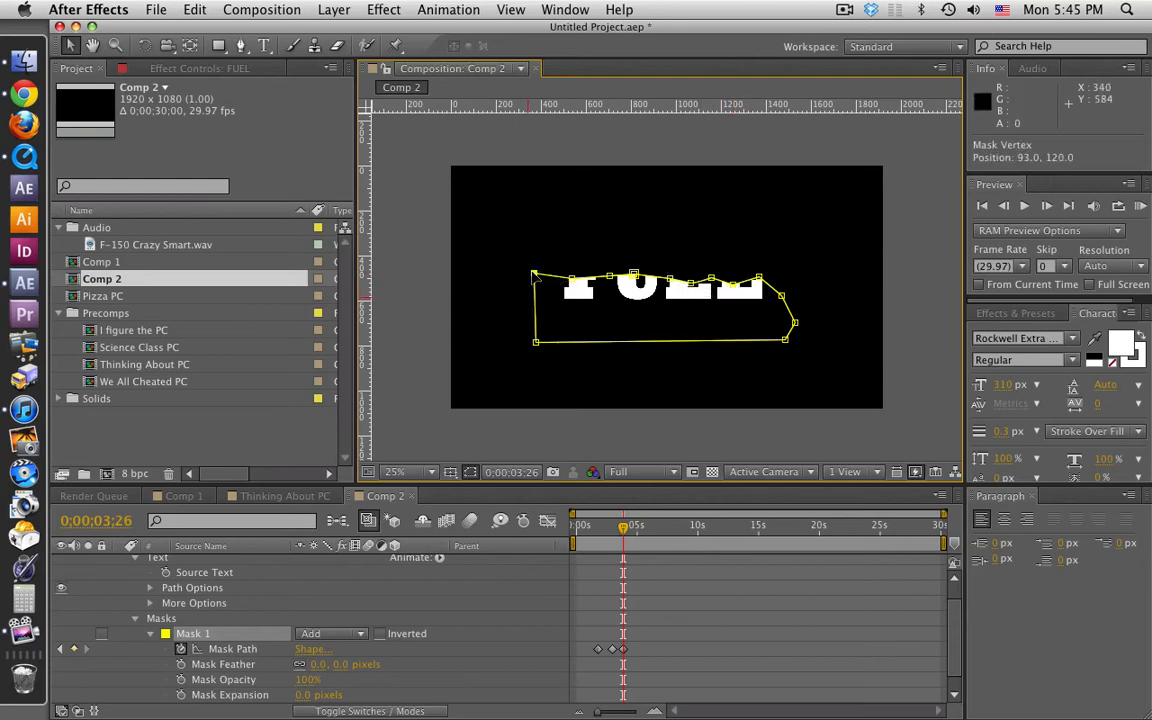
drag(781, 294, 793, 259)
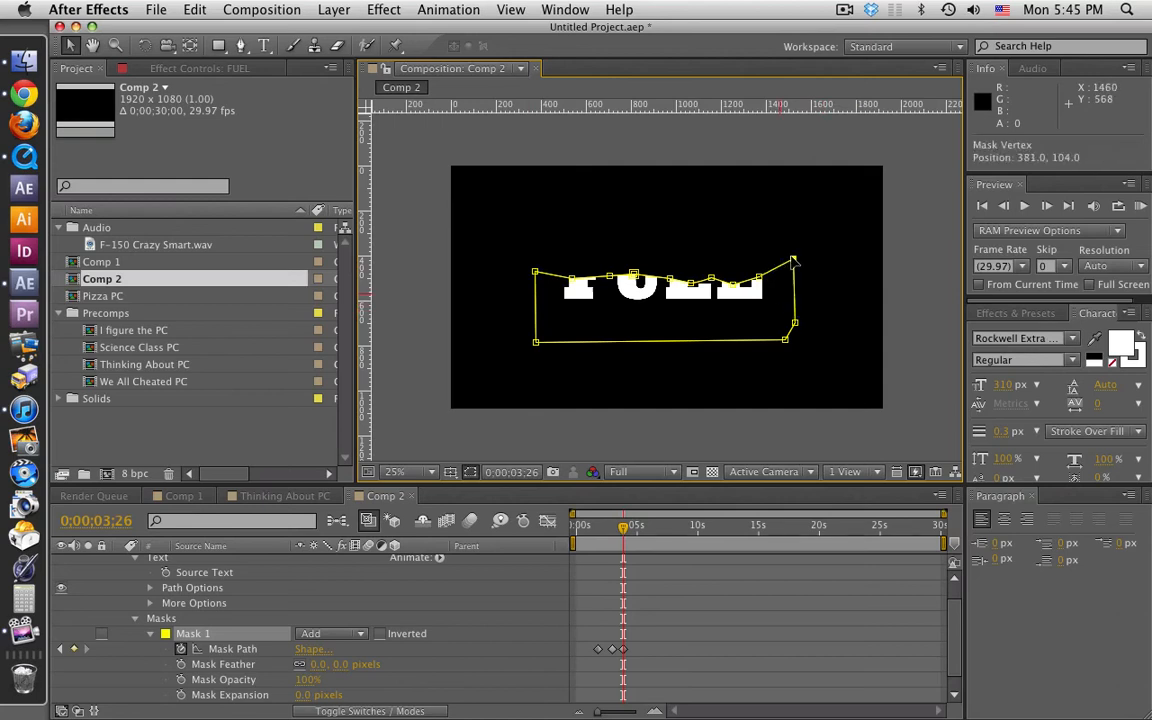
- Raise the mask's wavy edge close to the letter tops at 0;00;04;22, and above the letters at 0;00;05;17
drag(625, 537, 633, 530)
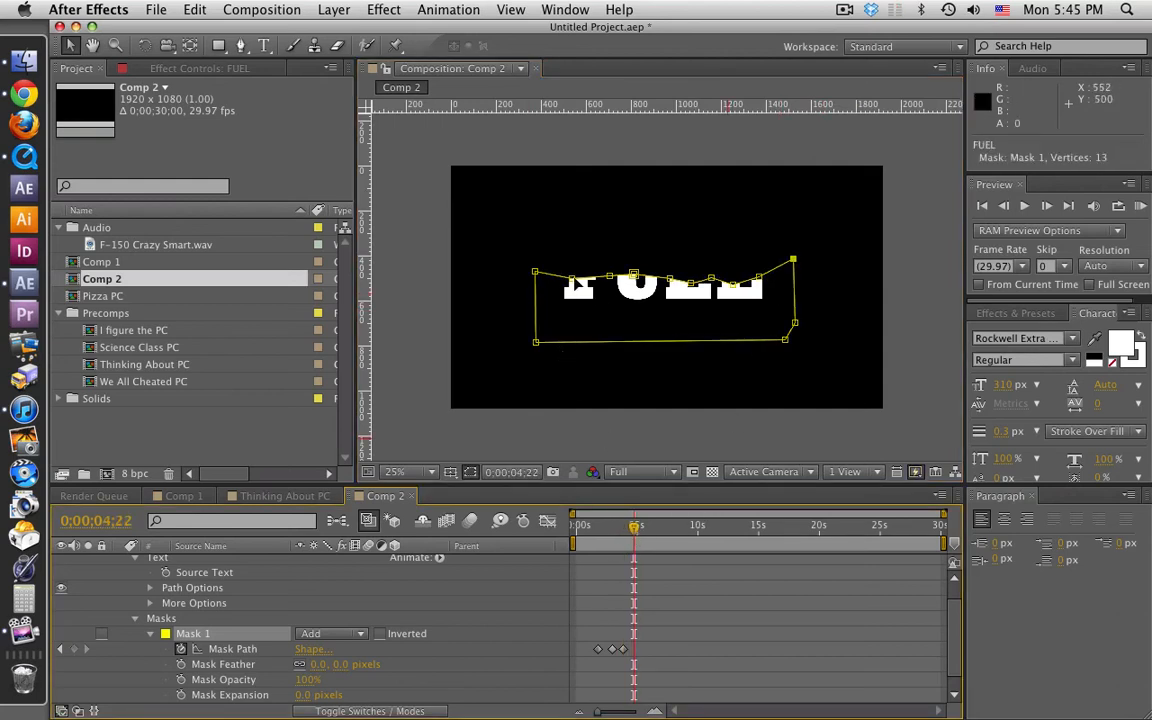
drag(572, 279, 769, 249)
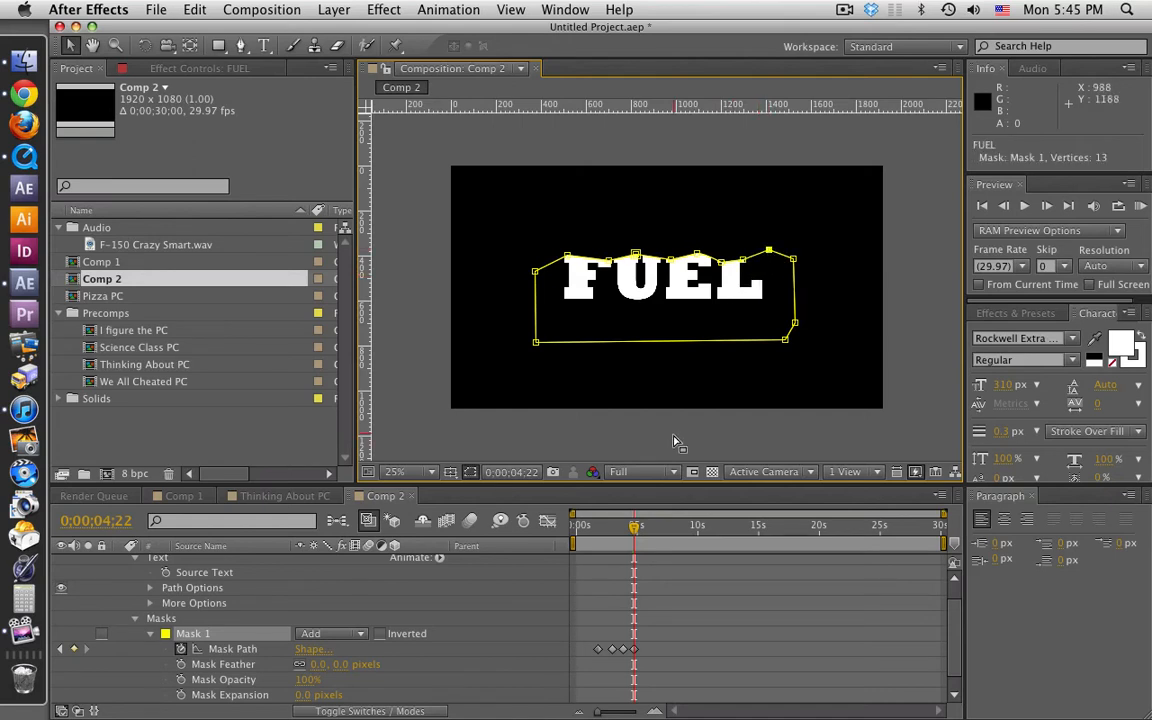
drag(635, 529, 644, 528)
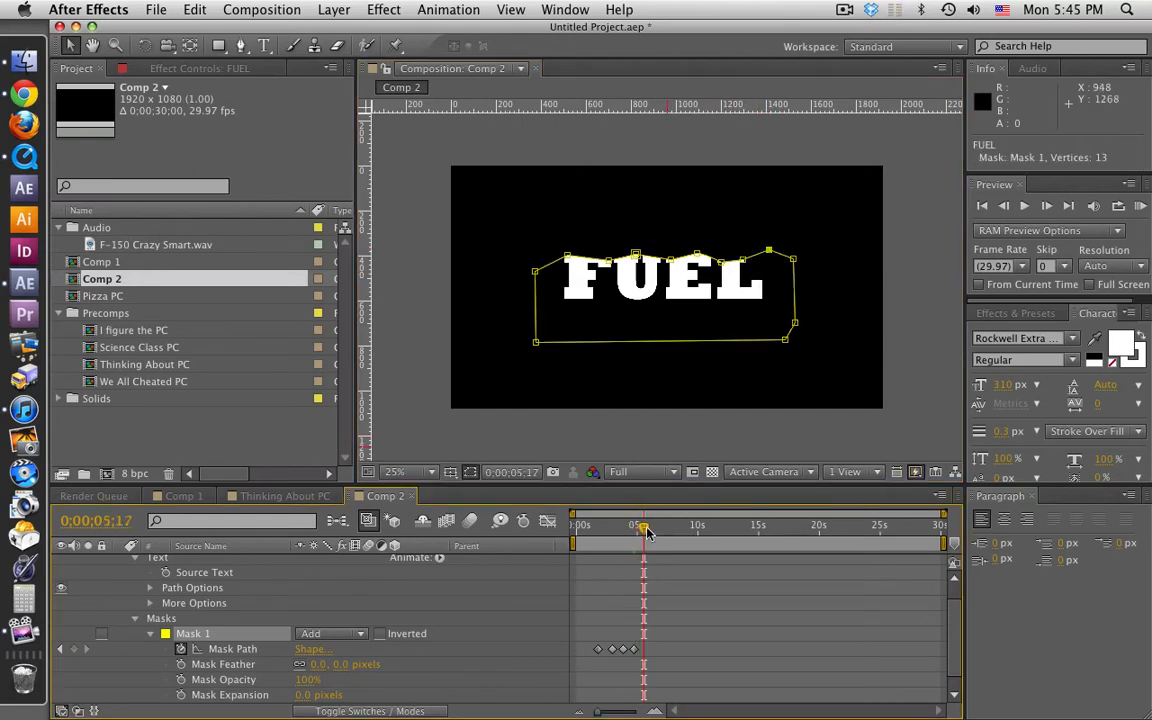
drag(535, 270, 698, 253)
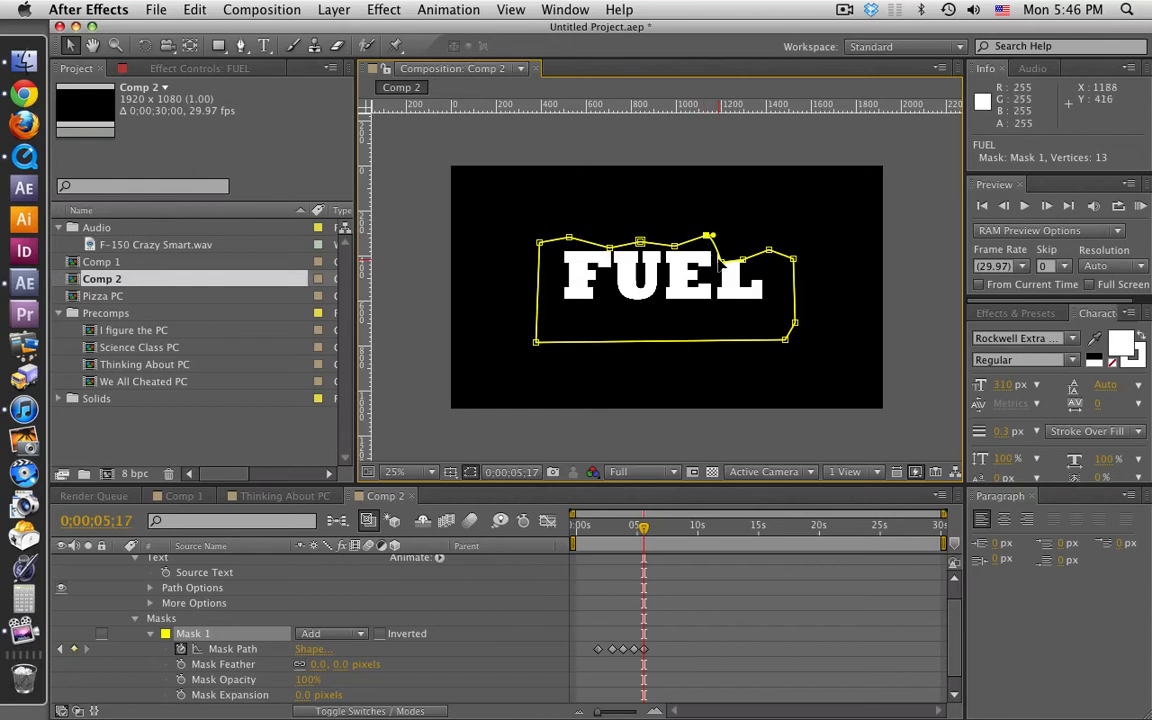
drag(721, 262, 744, 245)
click(688, 438)
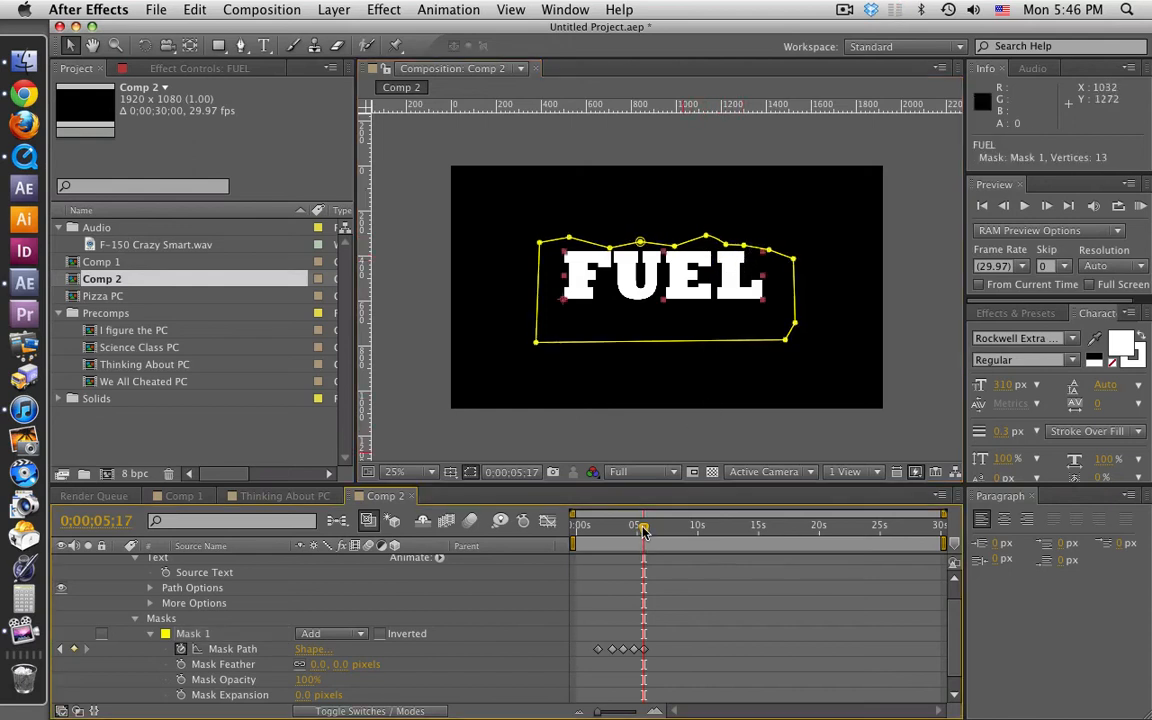
- Shift all five Mask Path keyframes earlier so that the first one falls at 0;00;00;12
drag(643, 546, 586, 527)
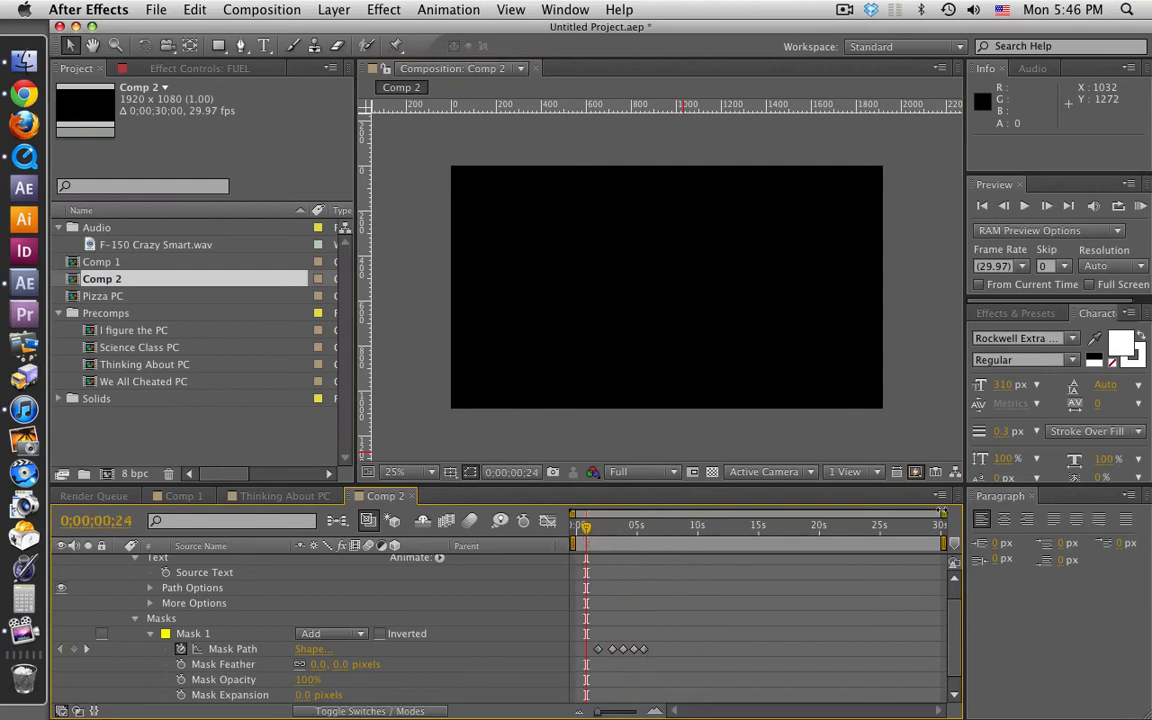
drag(943, 514, 697, 514)
drag(818, 662, 627, 625)
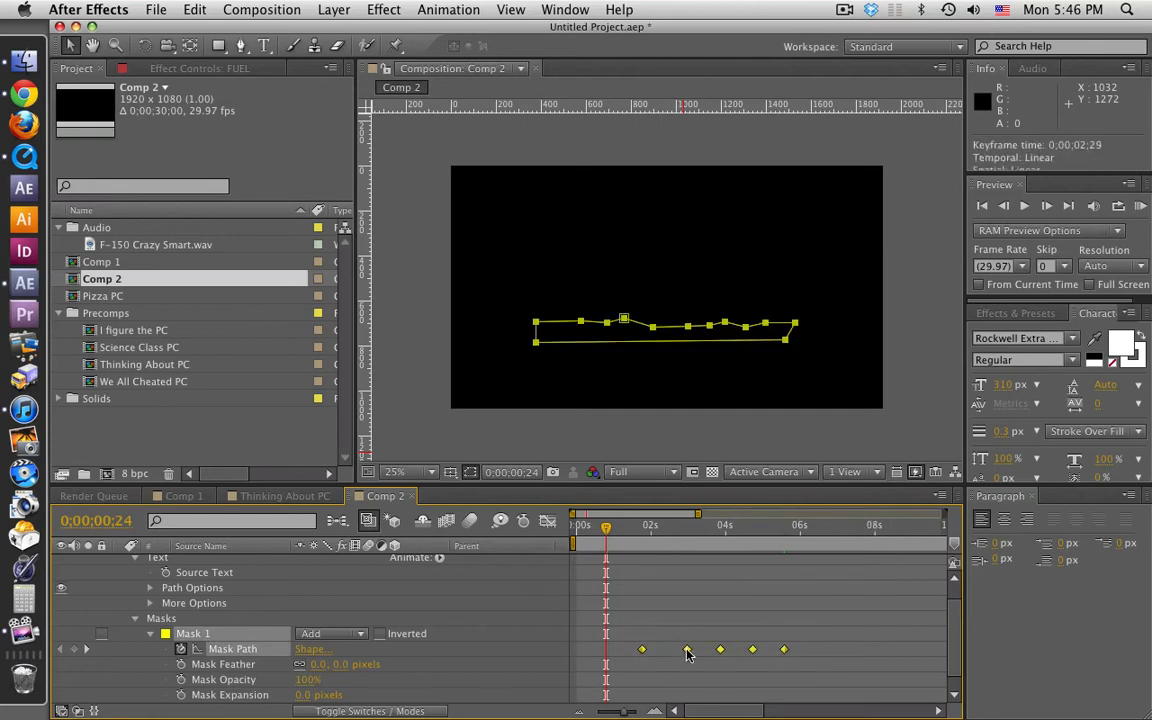
drag(686, 652, 659, 645)
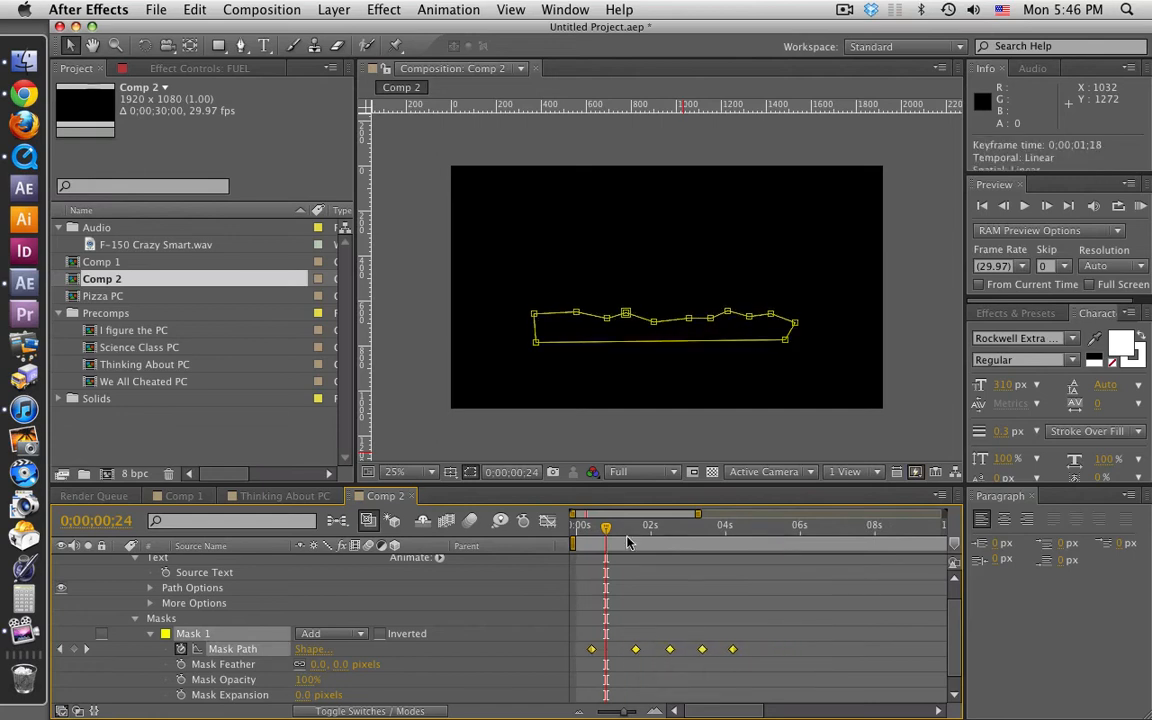
drag(607, 530, 591, 527)
- Compress the five Mask Path keyframes proportionally to span just under one second, and set the current time to 0;00;00;09
drag(757, 665, 569, 636)
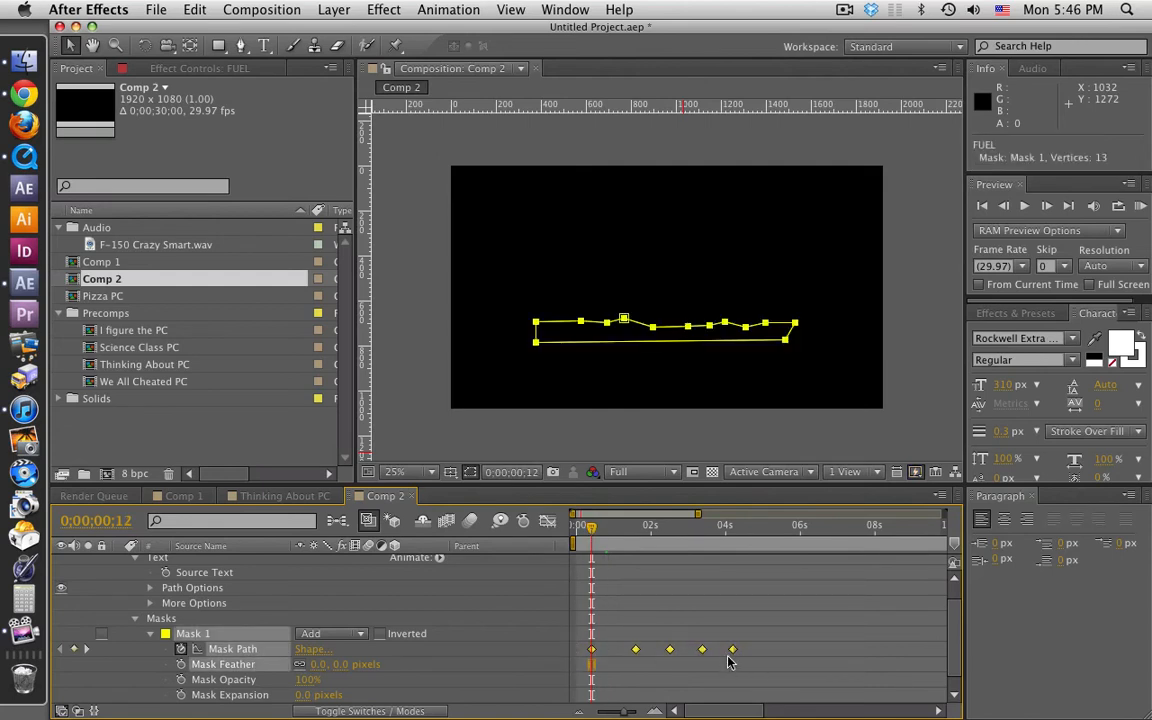
drag(735, 655, 626, 652)
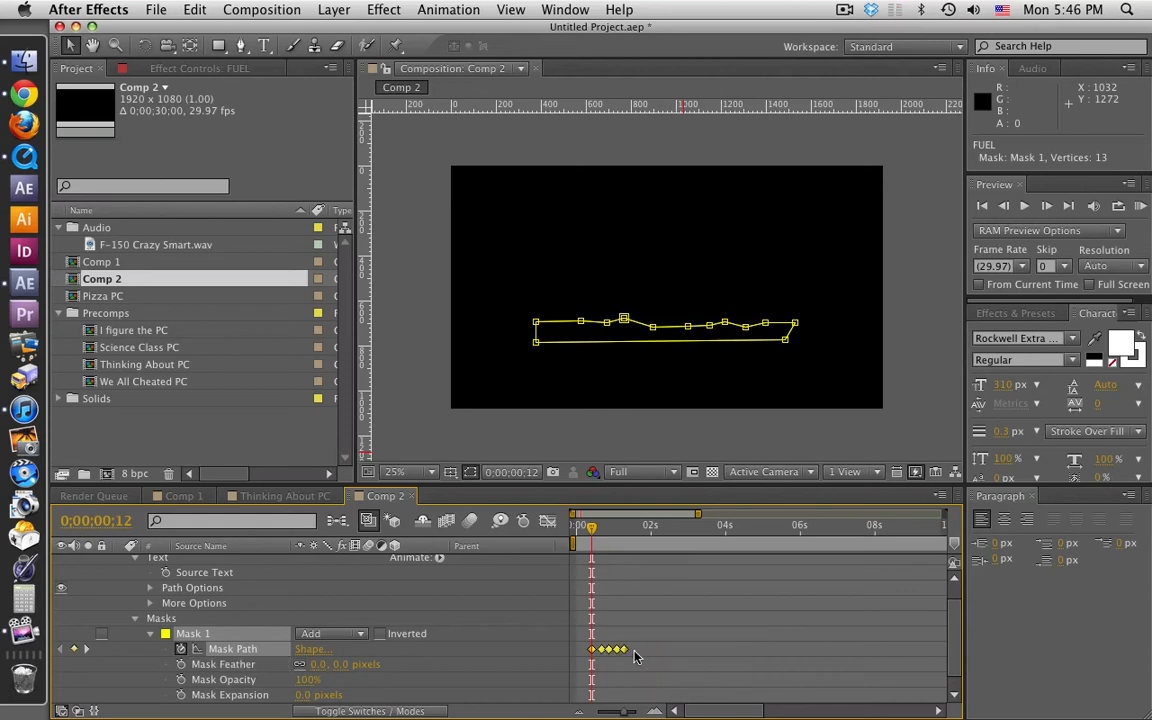
click(587, 638)
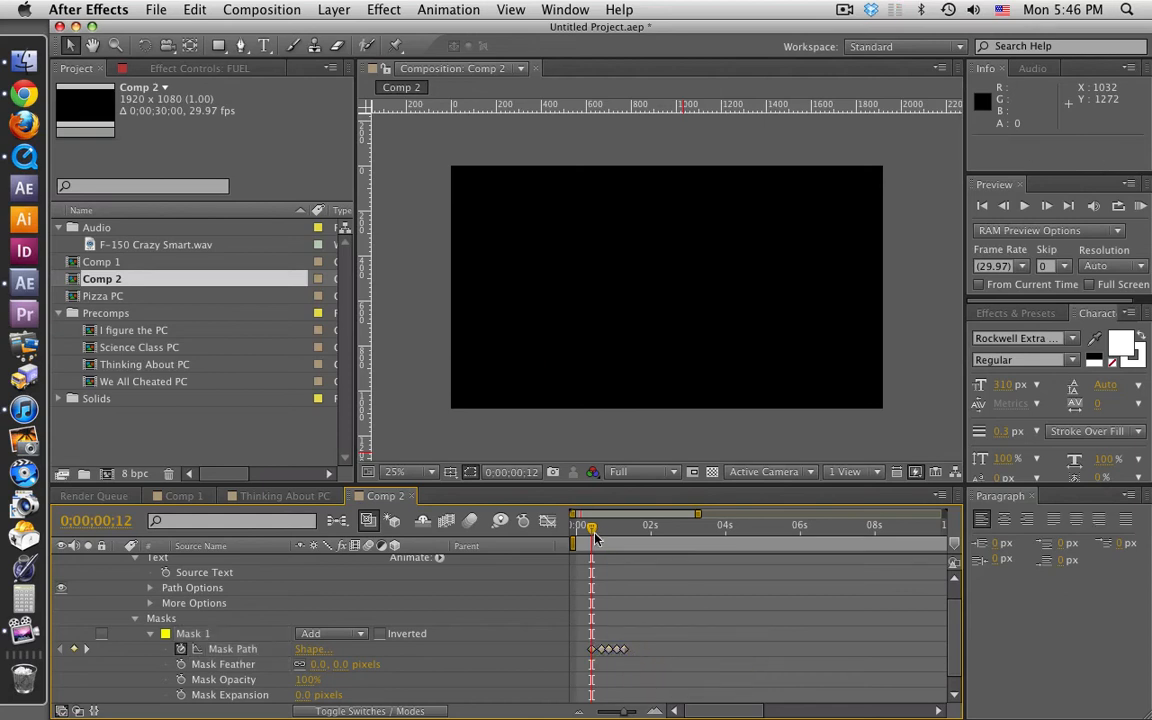
drag(591, 530, 588, 530)
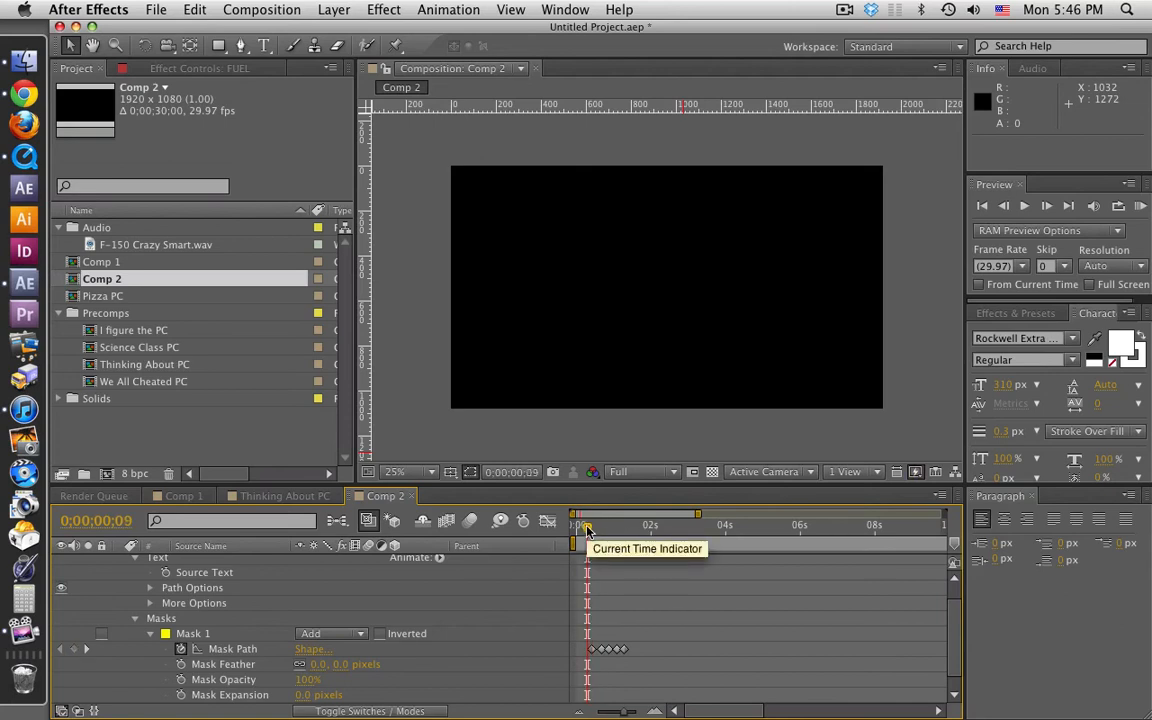
- Play back the FUEL fill animation, and at 0;00;00;26 draw an elliptical mask about 40 by 52 px at the wave edge on the U
key(space)
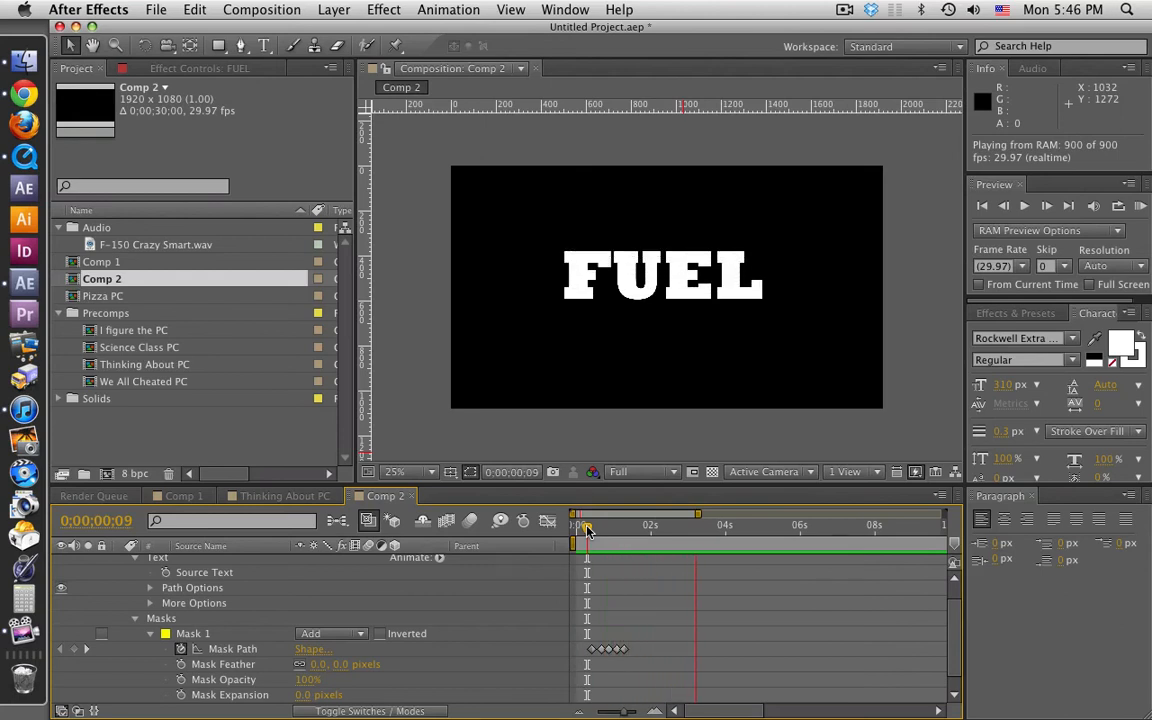
mouse_move(591, 531)
mouse_down()
mouse_move(589, 540)
mouse_move(620, 537)
mouse_move(604, 540)
mouse_up()
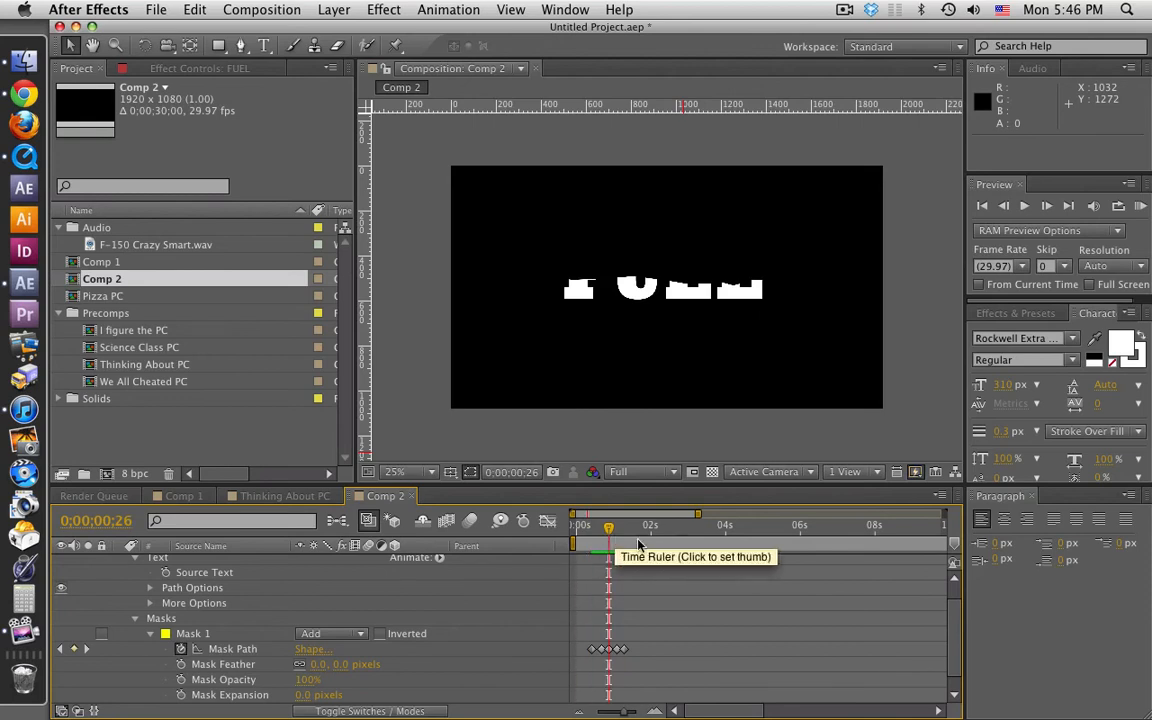
click(195, 633)
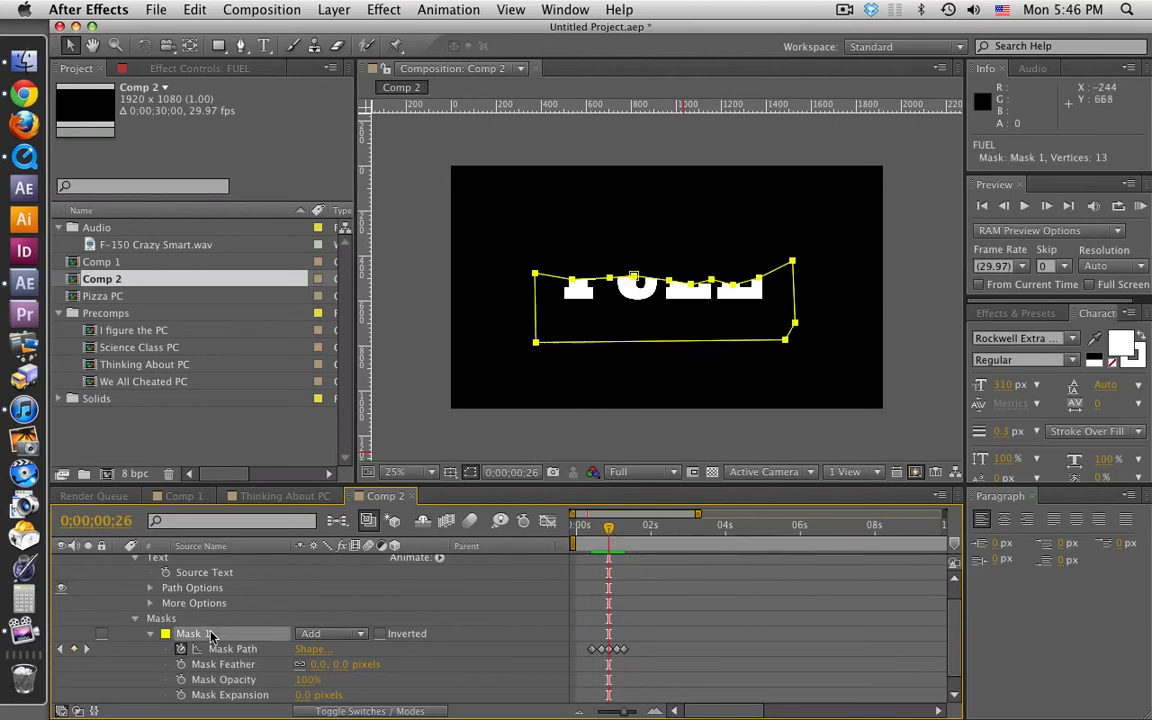
drag(218, 45, 285, 97)
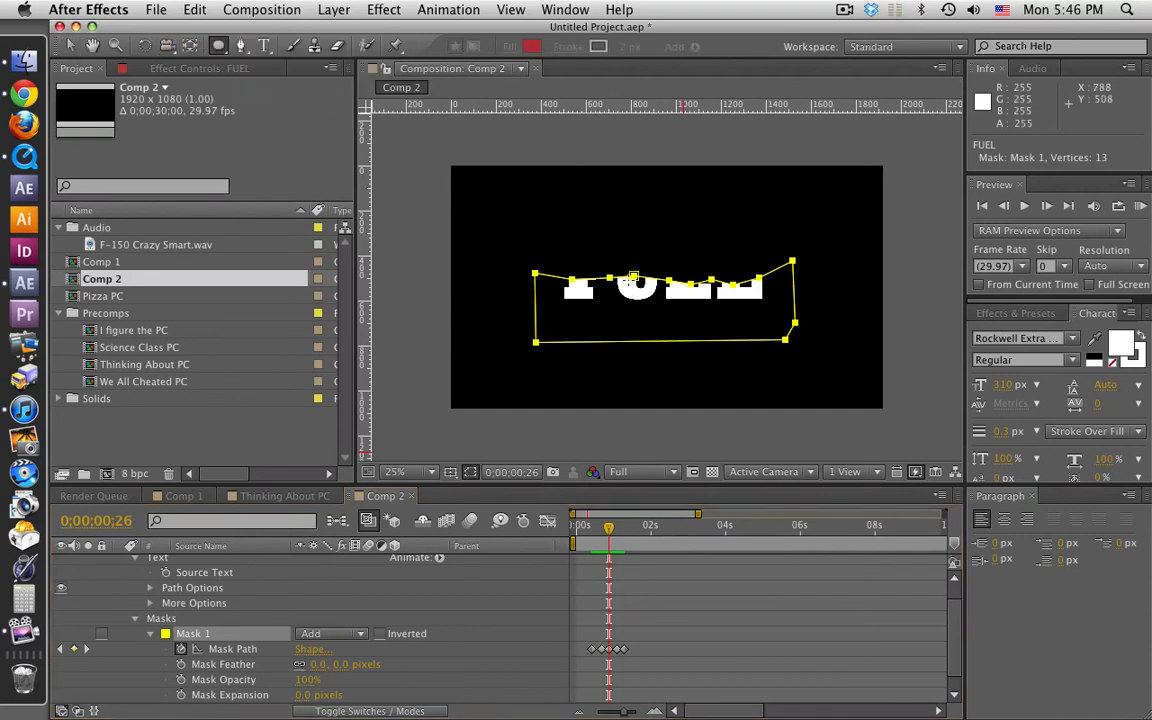
click(632, 277)
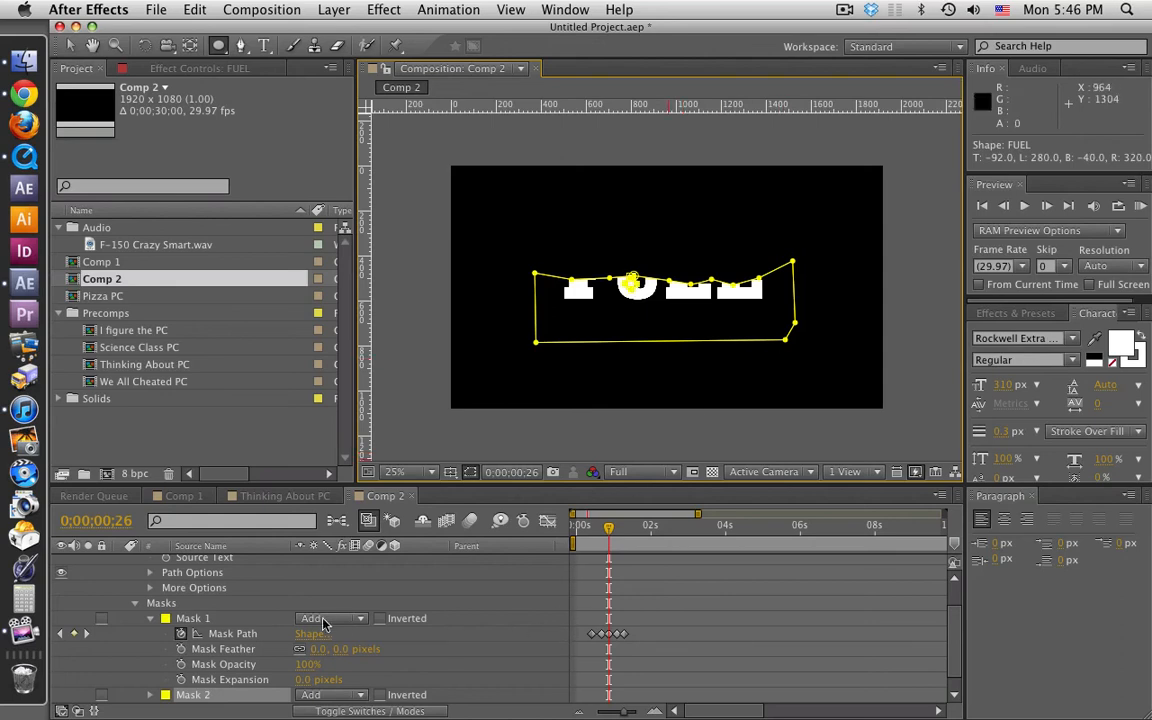
- Set Mask 2's mode to Subtract and deselect the layer to view the cut-out in the U
scroll(284, 643, down, 1)
click(325, 681)
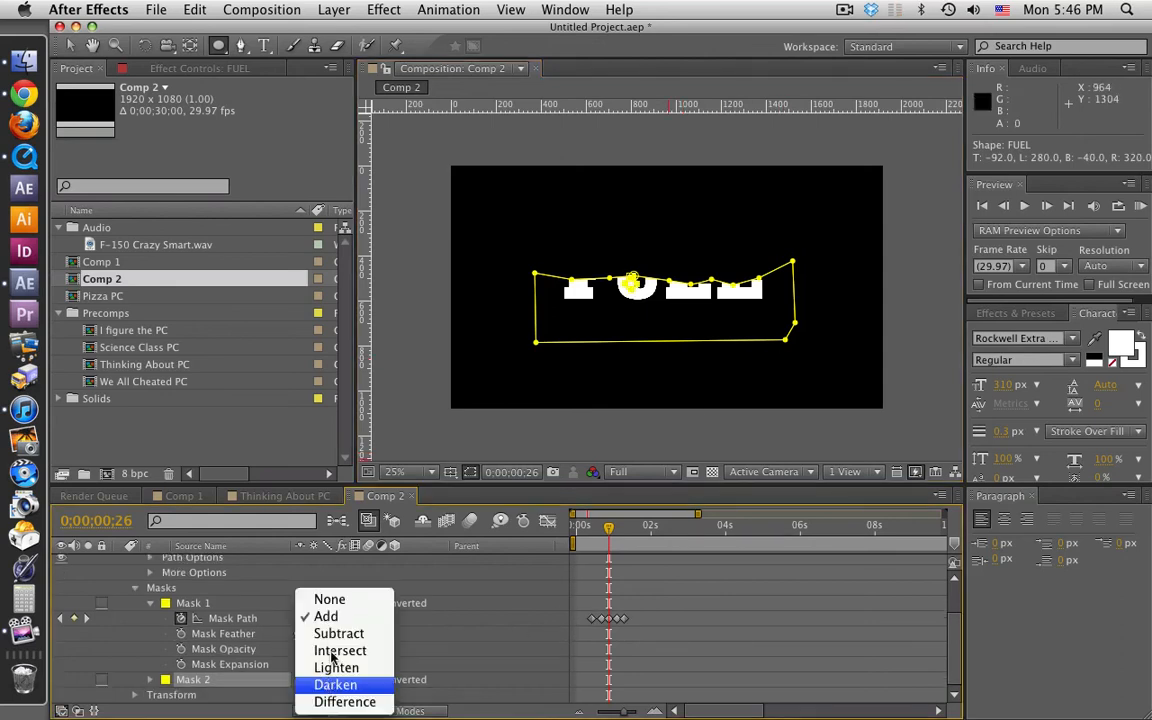
click(338, 634)
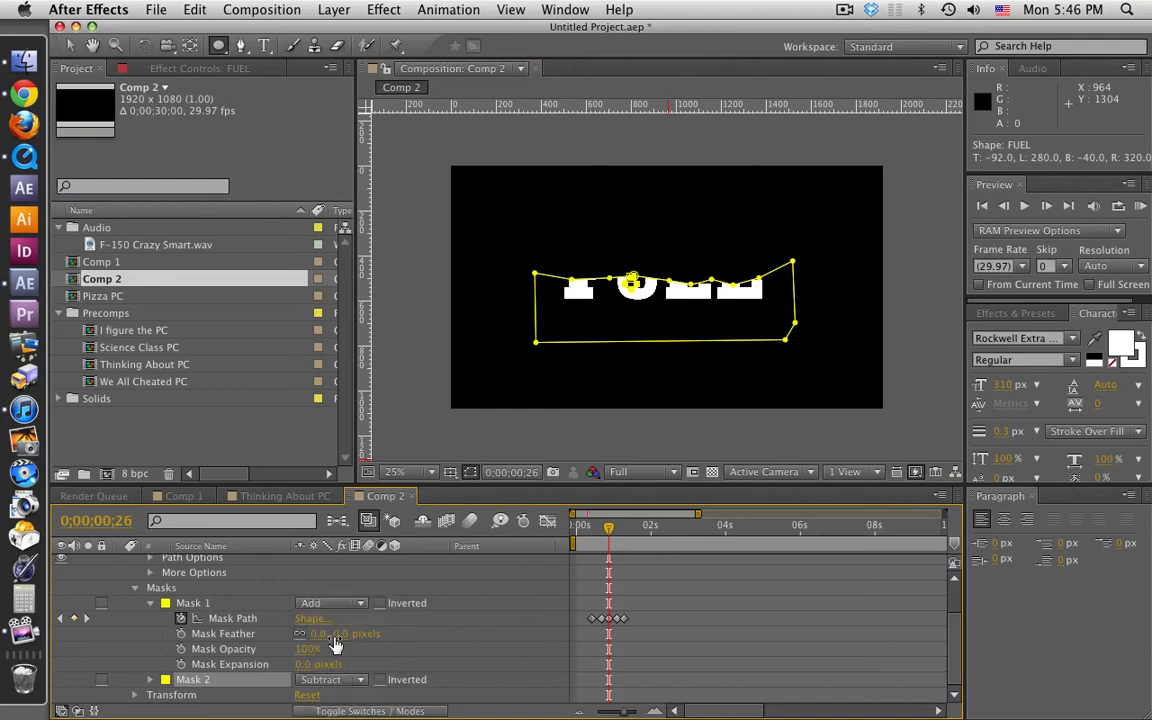
click(735, 588)
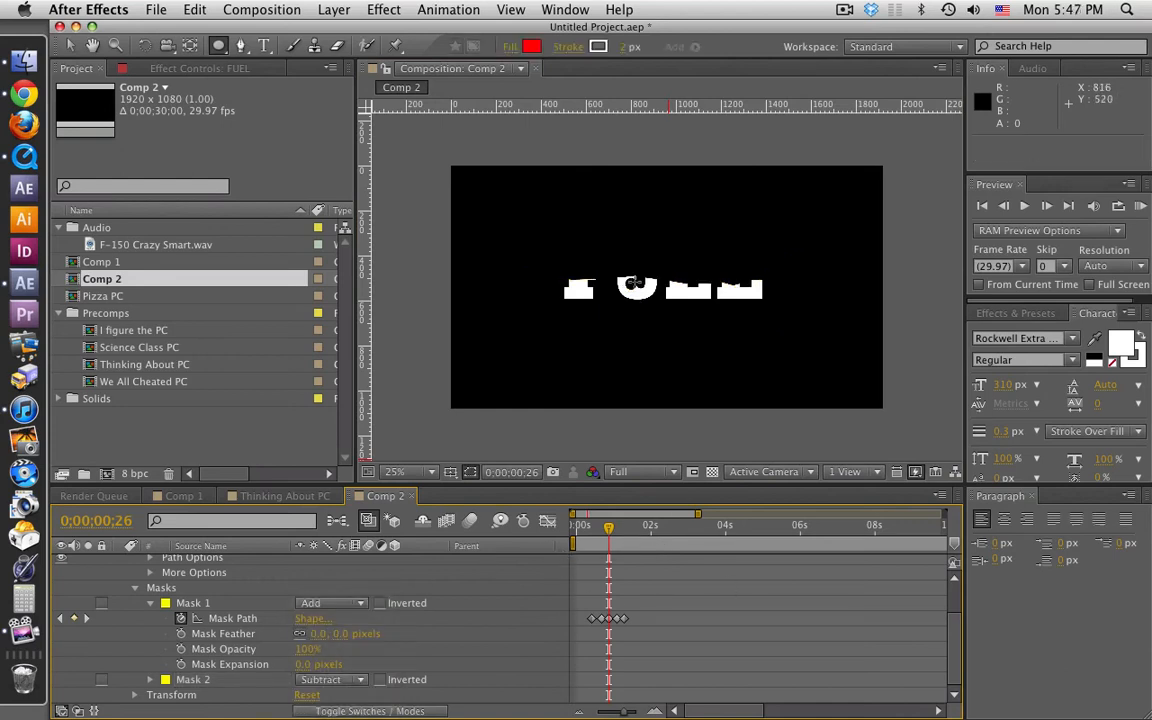
- Inspect Mask 2's cut-out against the risen wave at 0;00;01;04, with the mask outlines shown and hidden
click(193, 680)
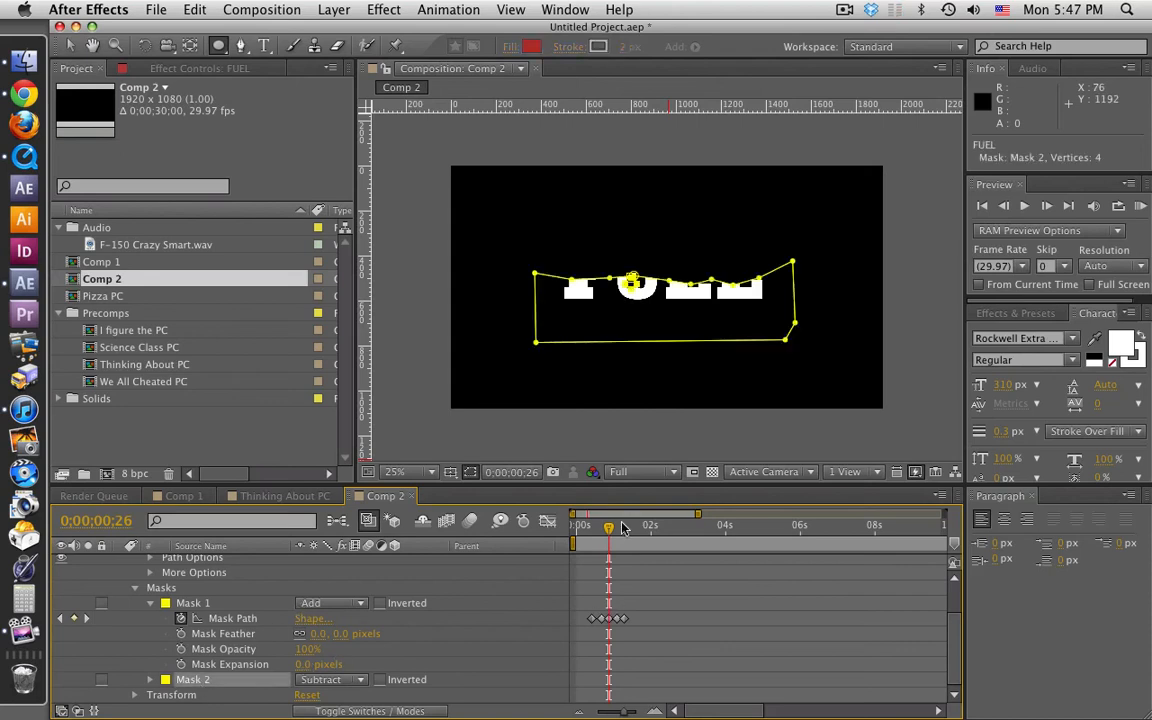
drag(614, 530, 620, 530)
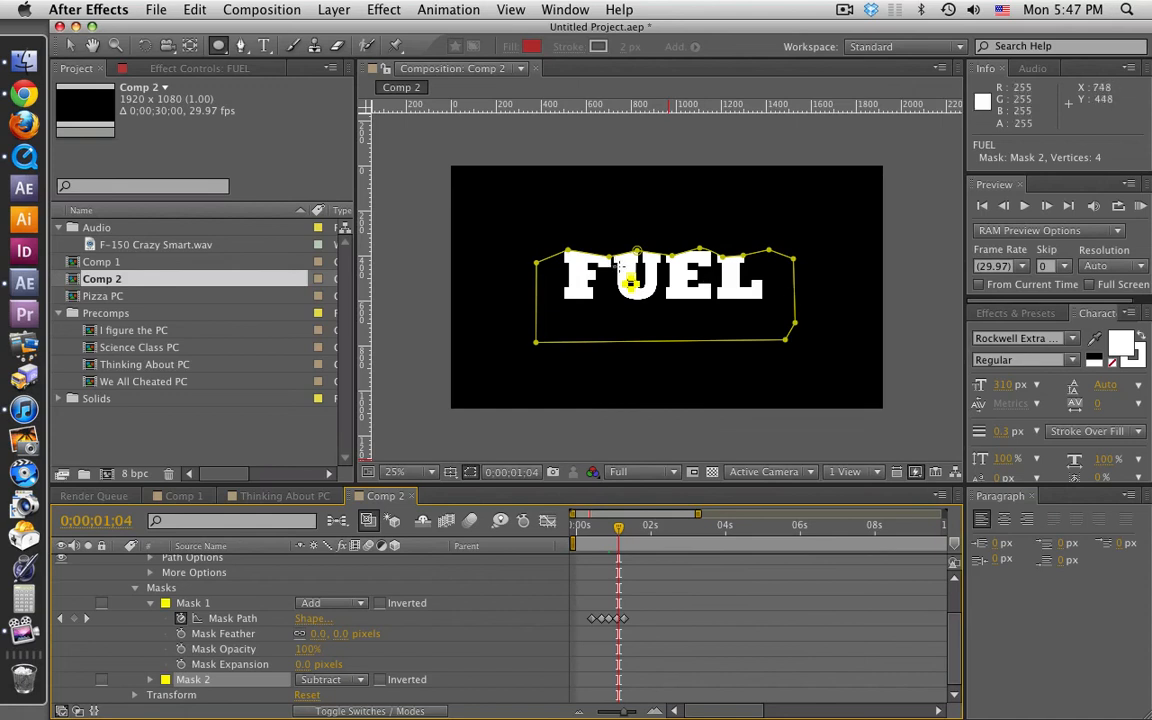
click(671, 633)
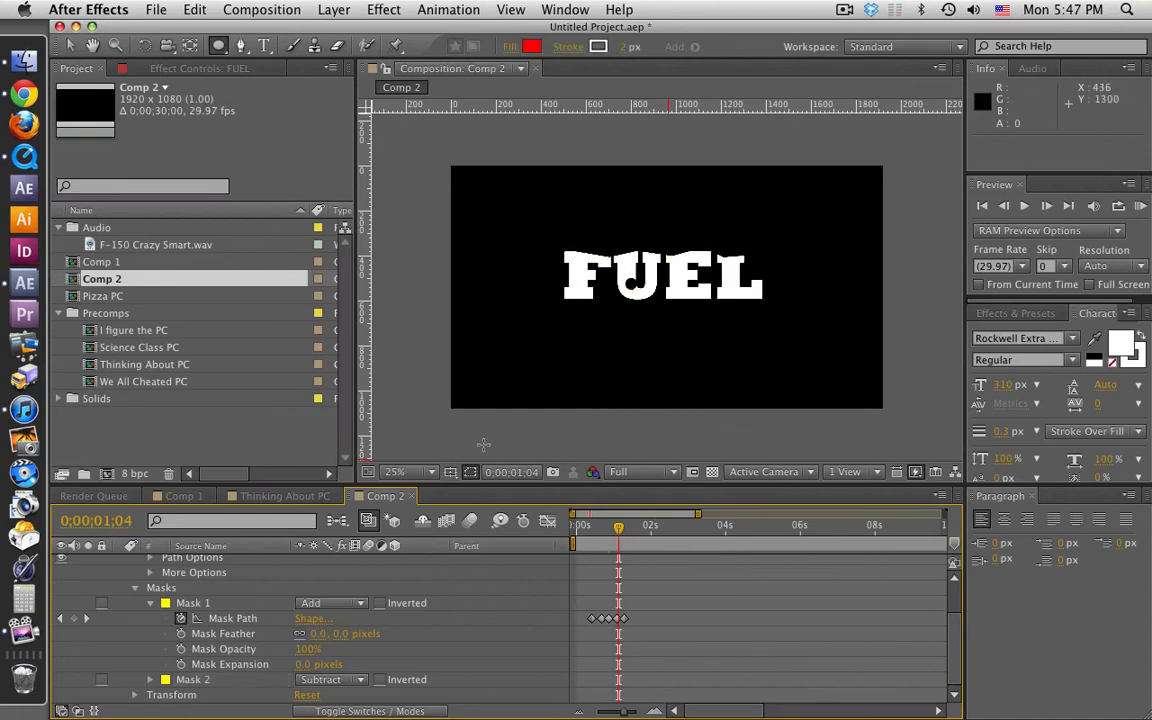
- Switch to QuickTime Player and review F-150 Crazy Smart.mp4 from the FUEL ECONOMY shot through the 21 MPG truck scene to the notebook transition
click(24, 156)
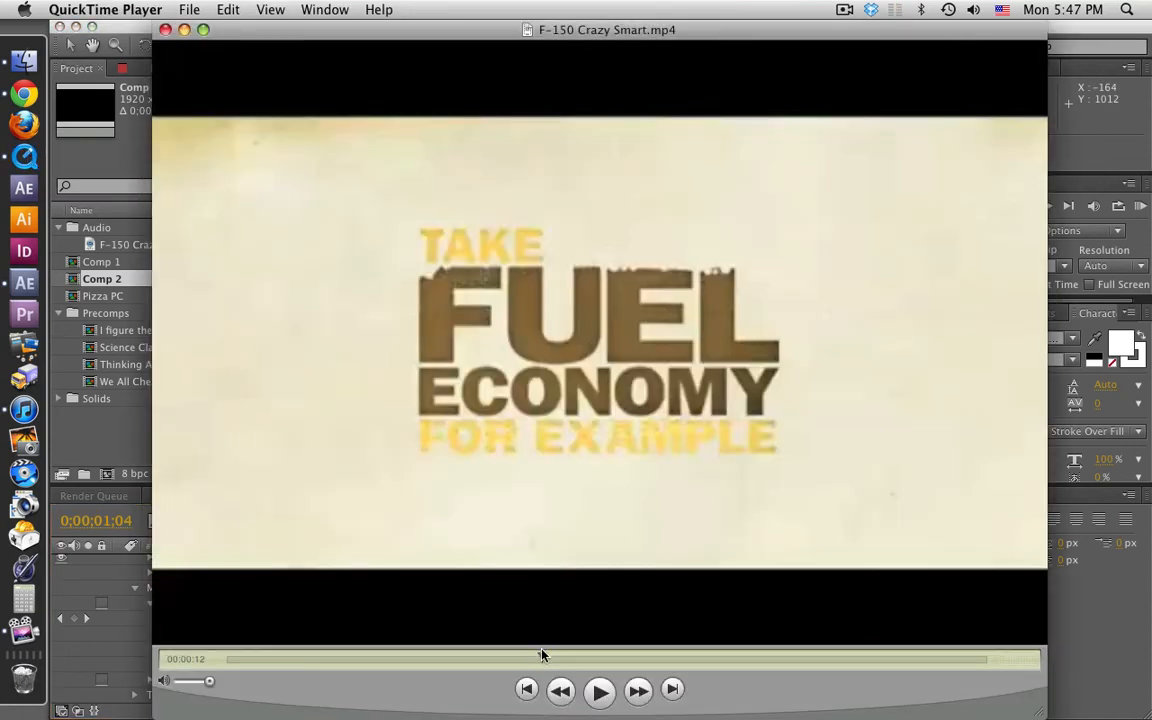
drag(543, 657, 641, 668)
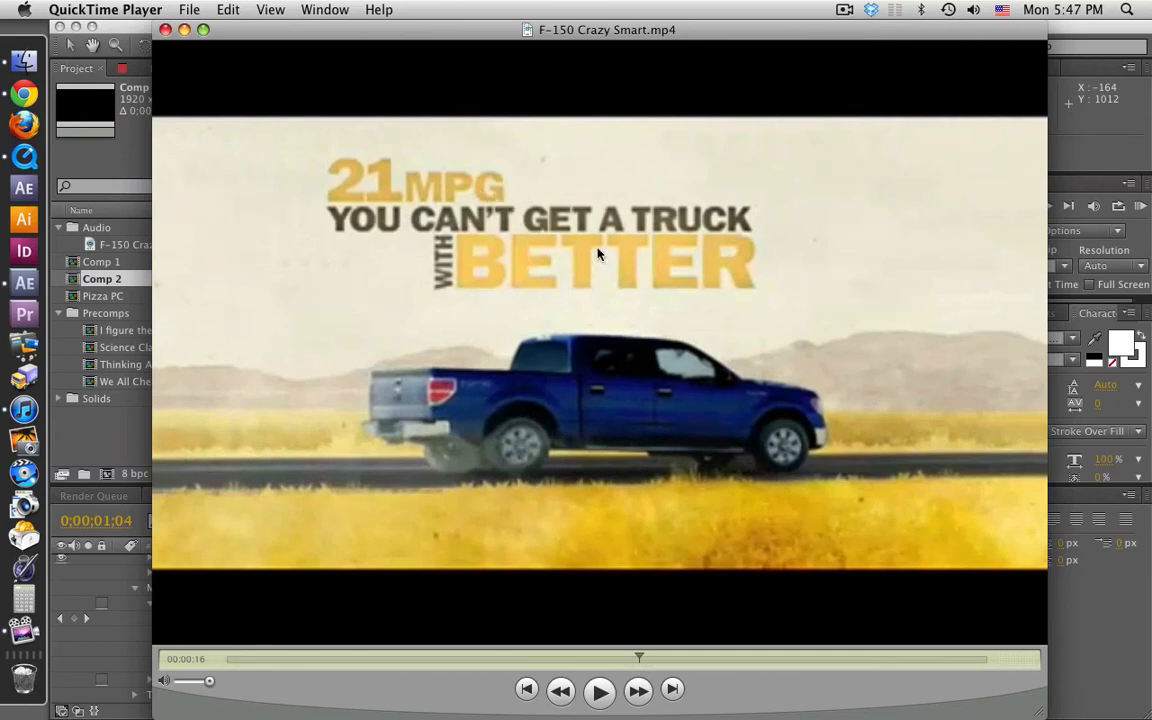
drag(641, 658, 647, 658)
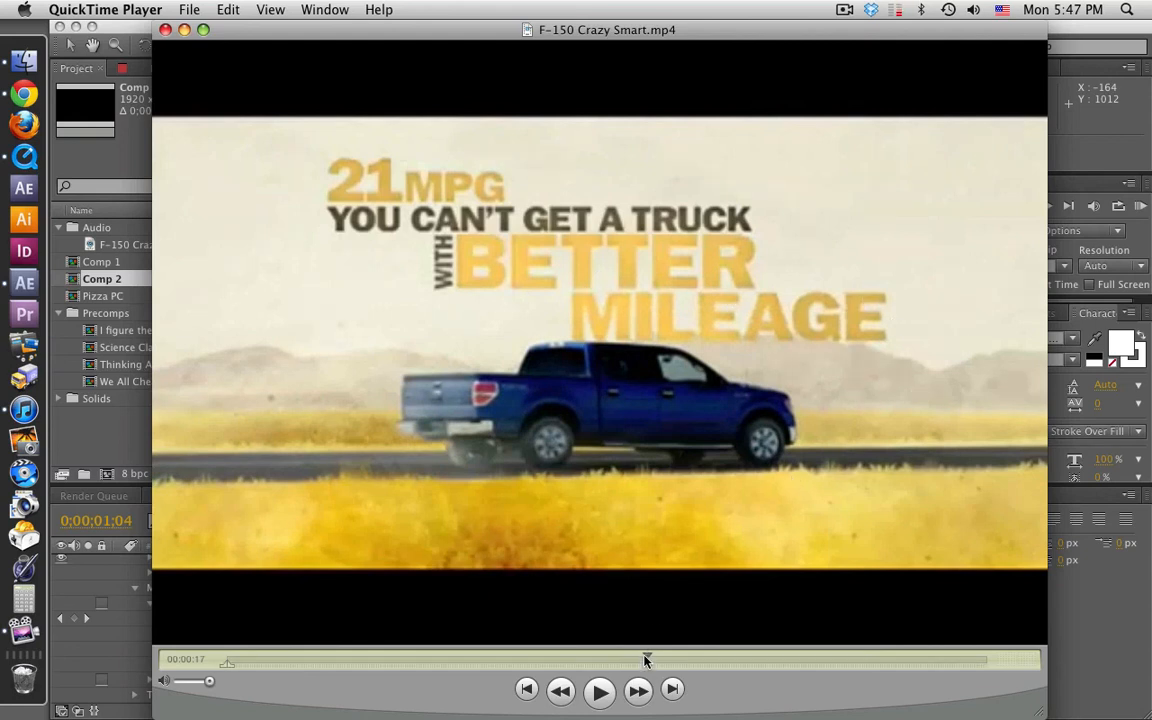
drag(646, 659, 630, 657)
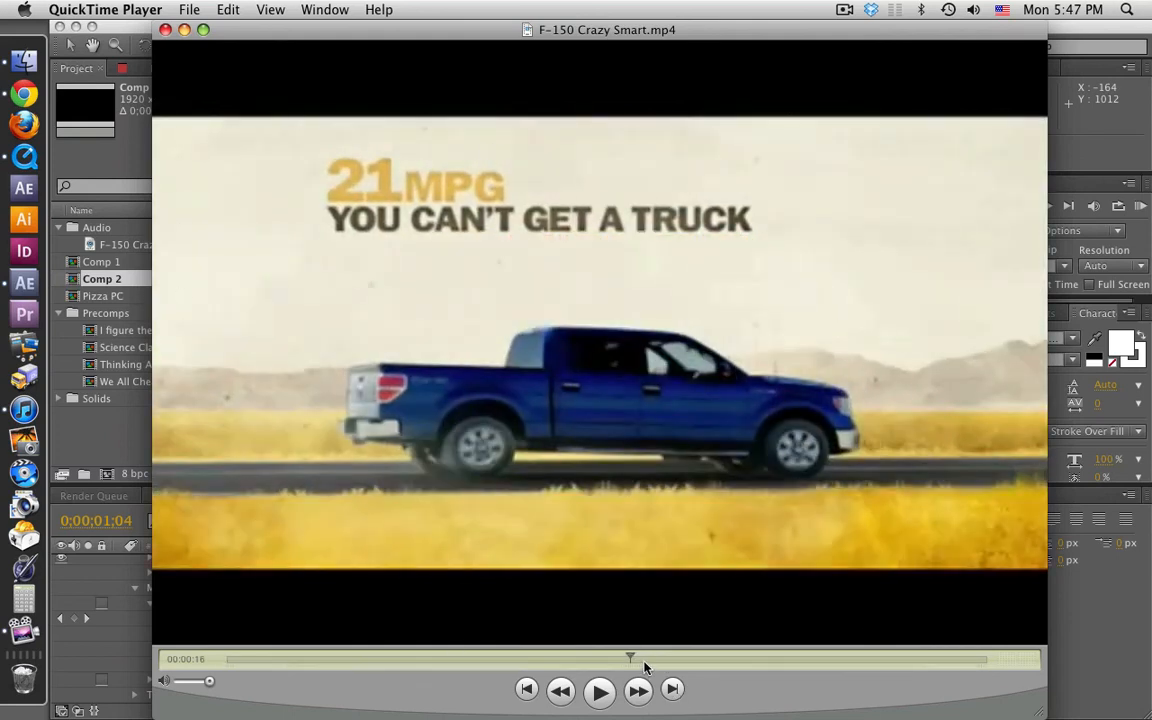
drag(631, 657, 654, 658)
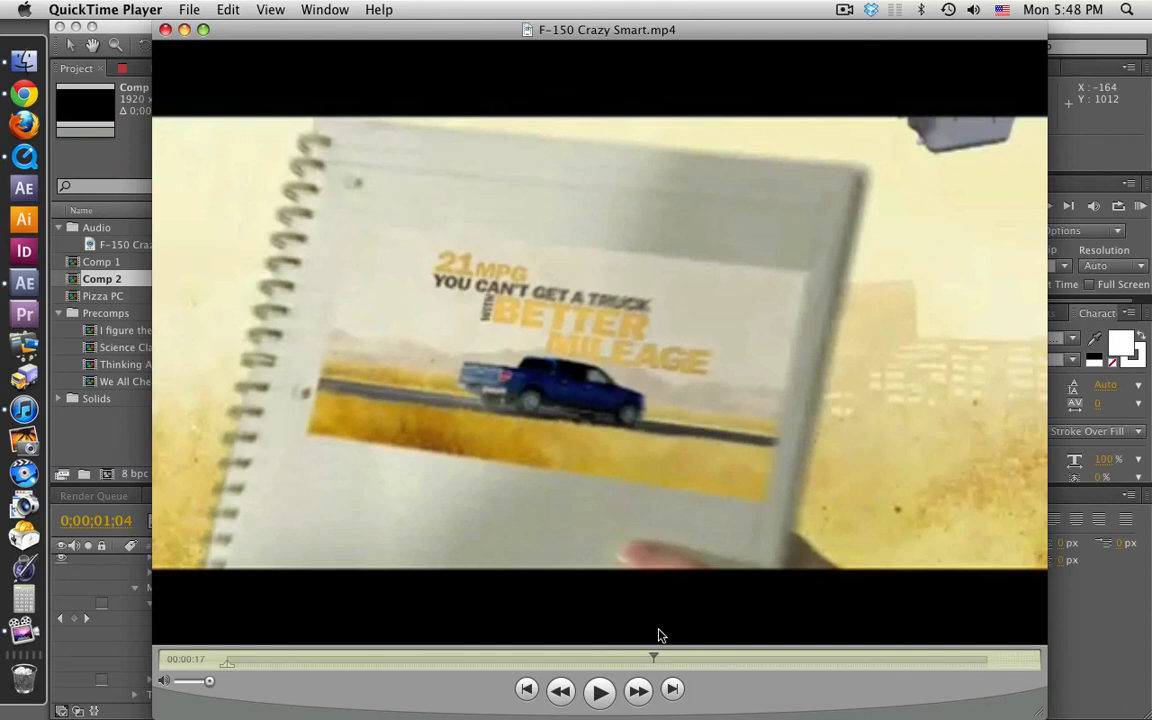
mouse_move(654, 658)
mouse_down()
mouse_move(667, 658)
mouse_move(652, 658)
mouse_up()
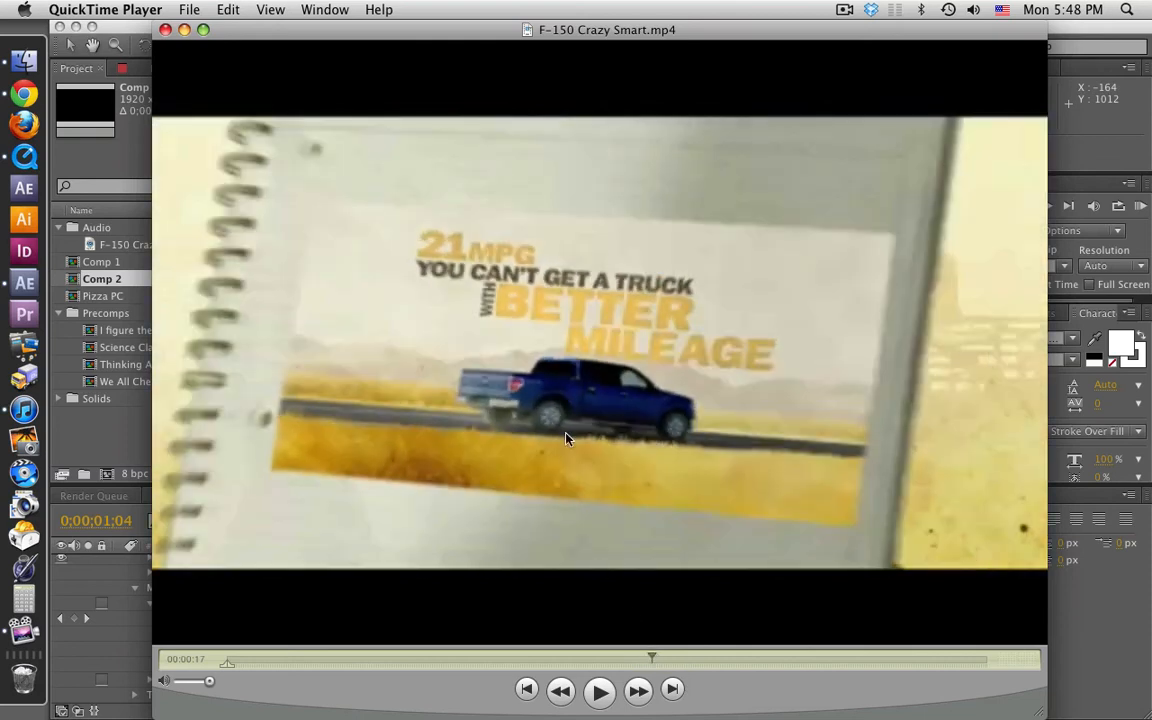